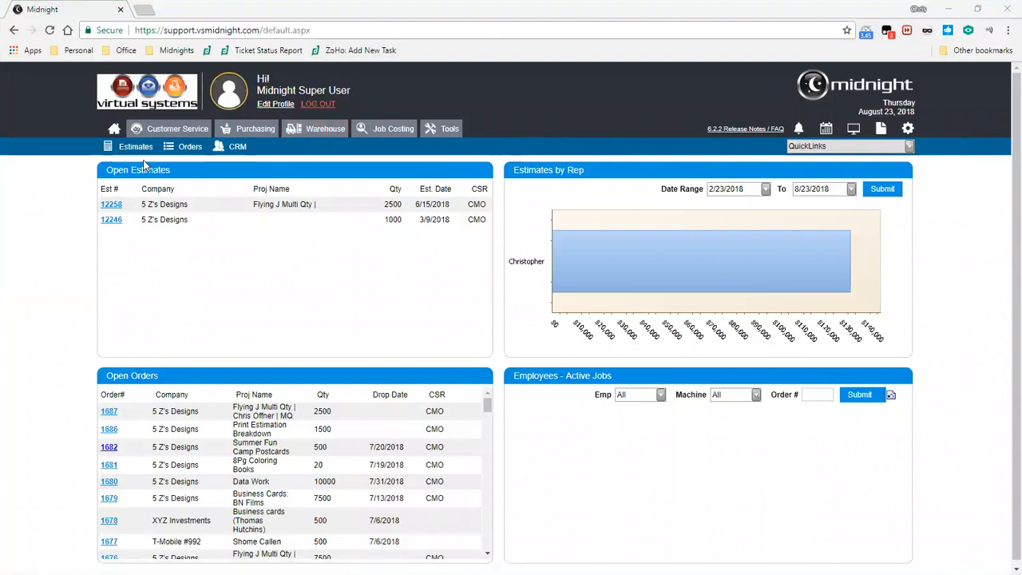
Open the Flying J Multi Qty estimate from the estimates list and show its print items
{"action": "left_click", "coordinate": [136, 147]}
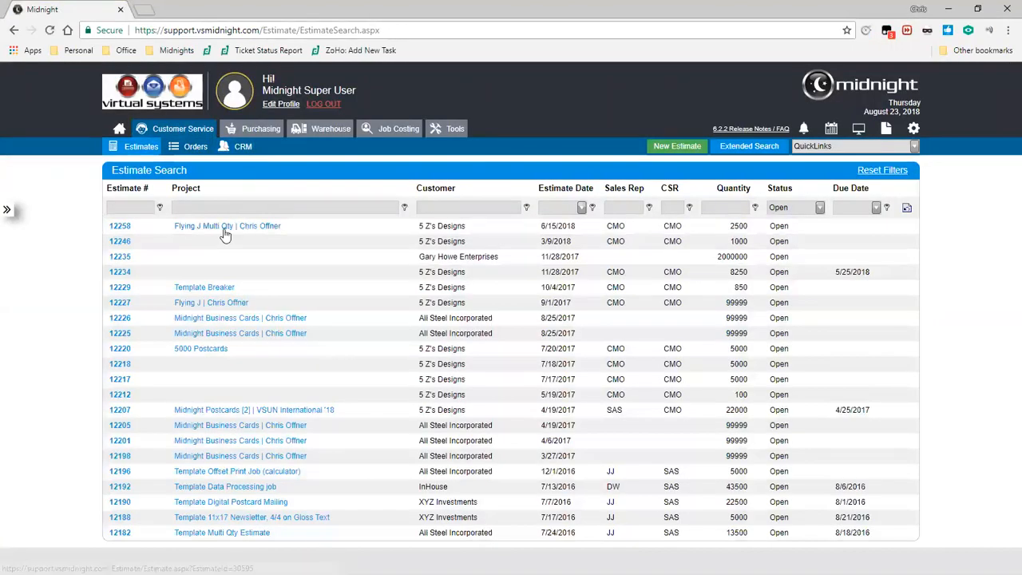
{"action": "left_click", "coordinate": [224, 229]}
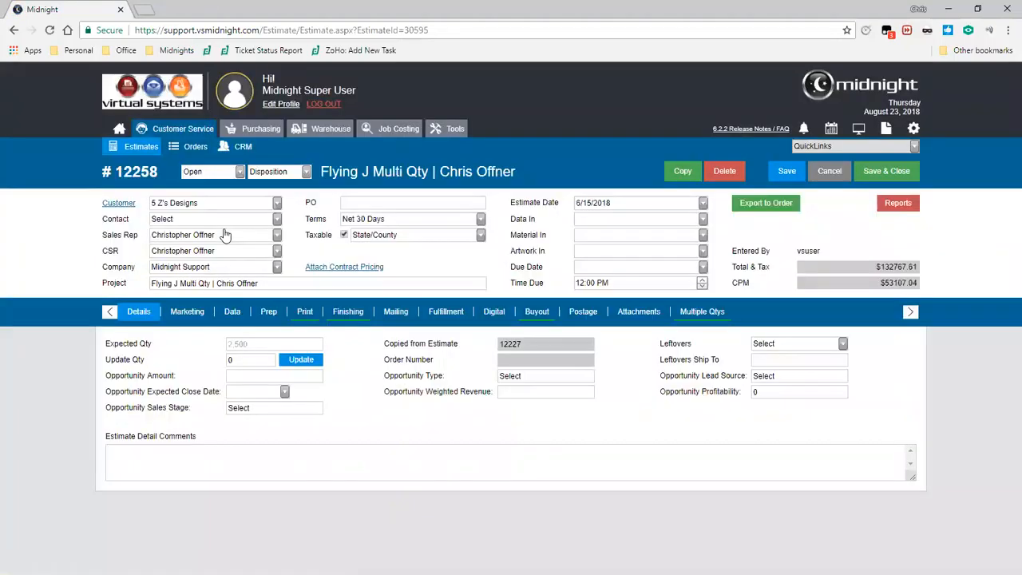
{"action": "left_click", "coordinate": [294, 311]}
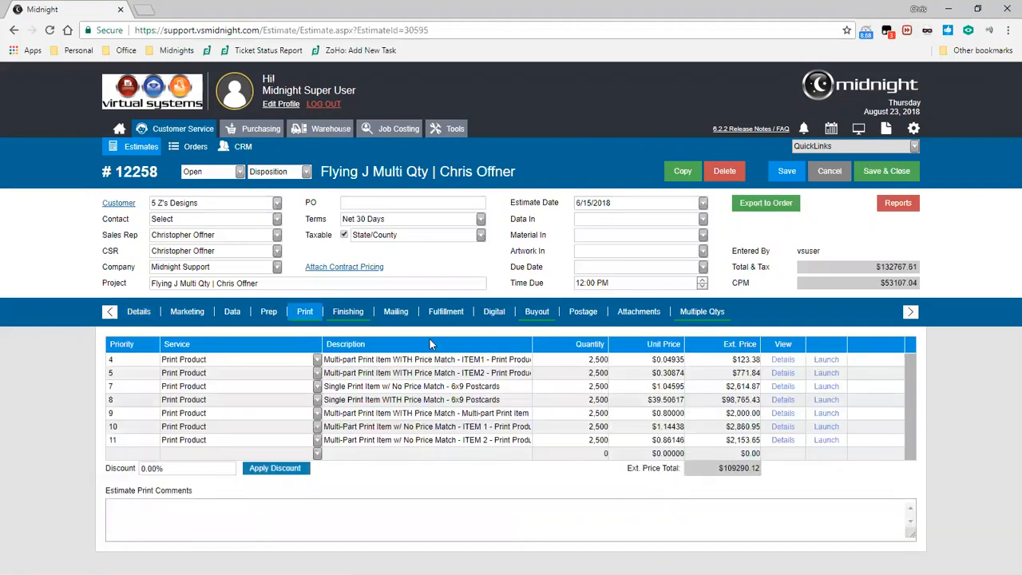
Open the print calculator by selecting Print Product as the service on the estimate's empty print line
{"action": "left_click", "coordinate": [317, 453]}
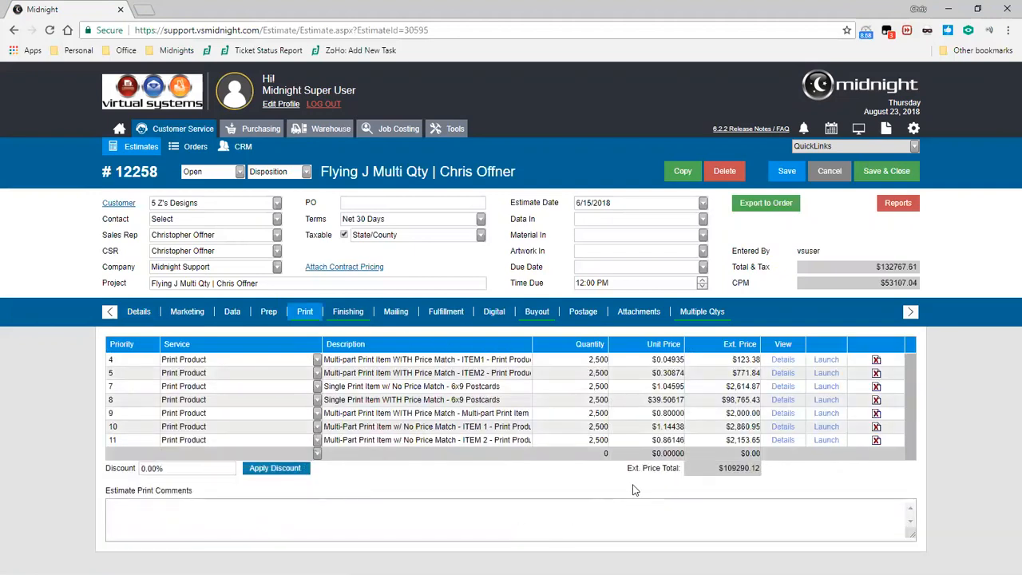
{"action": "left_click_drag", "start_coordinate": [601, 374], "coordinate": [602, 435]}
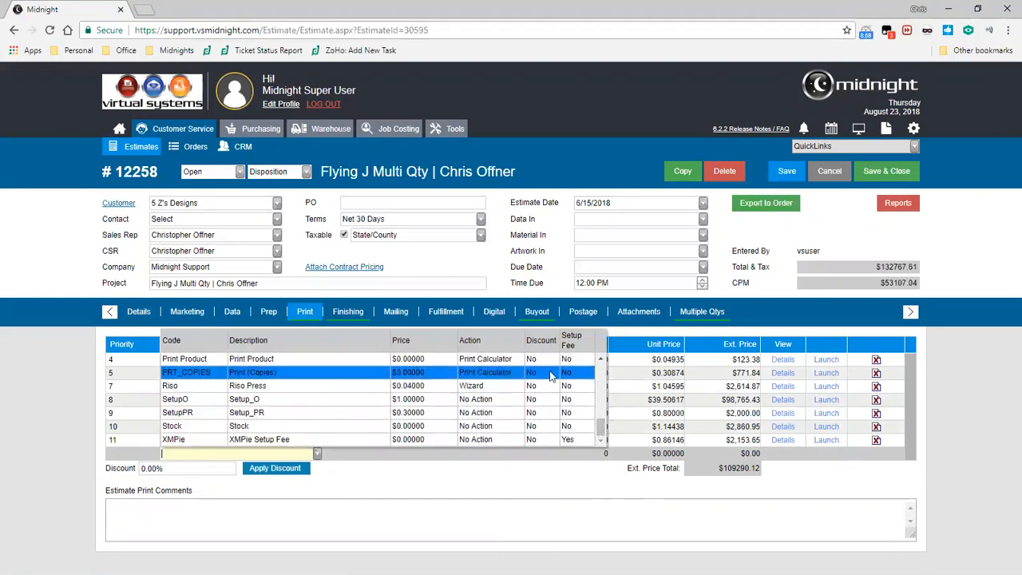
{"action": "left_click", "coordinate": [529, 361]}
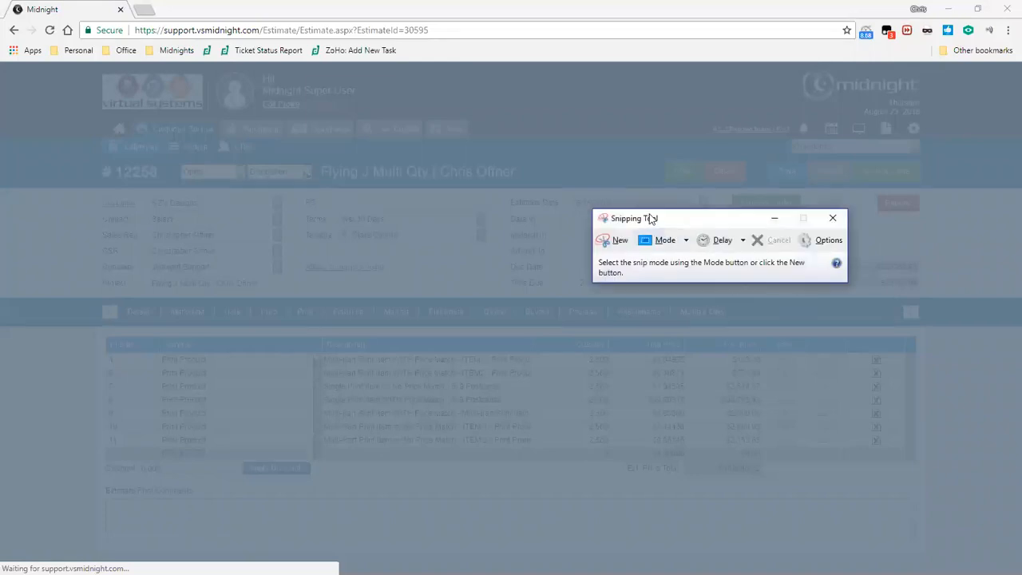
Capture the whole print calculator window with Snipping Tool, and cancel the calculator in Midnight
{"action": "left_click_drag", "start_coordinate": [652, 218], "coordinate": [1021, 218]}
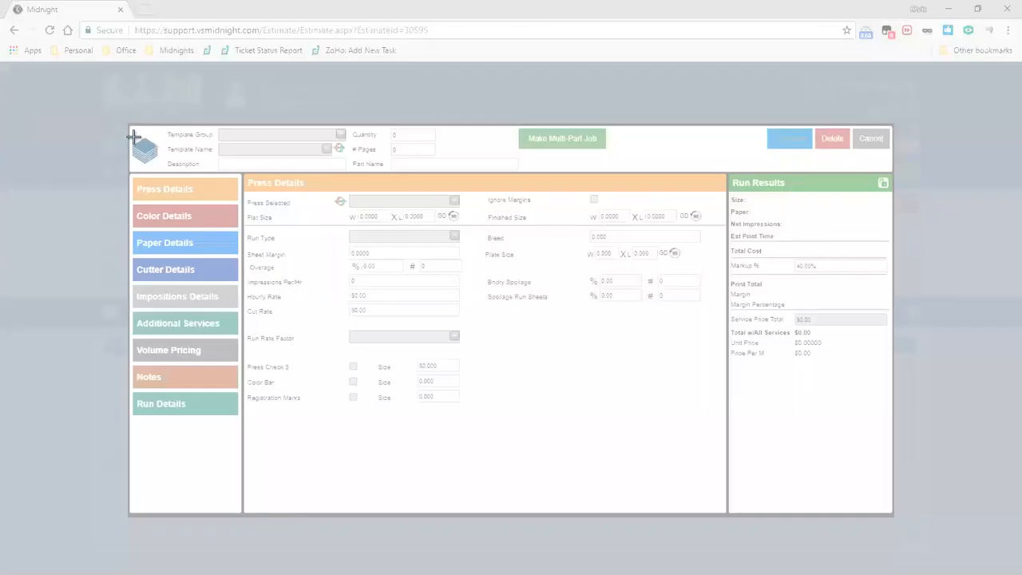
{"action": "left_click_drag", "start_coordinate": [123, 119], "coordinate": [900, 523]}
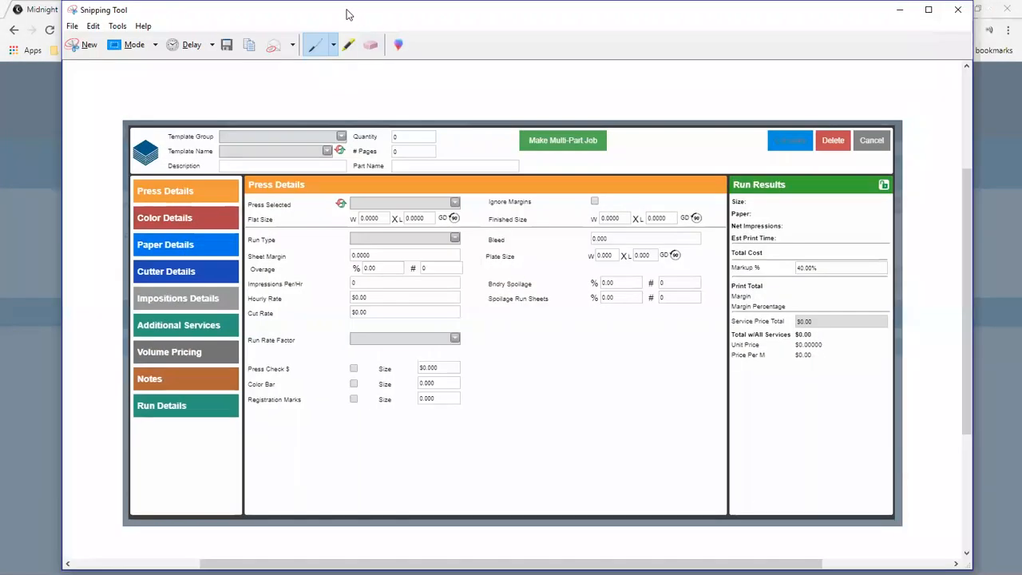
{"action": "left_click", "coordinate": [900, 10]}
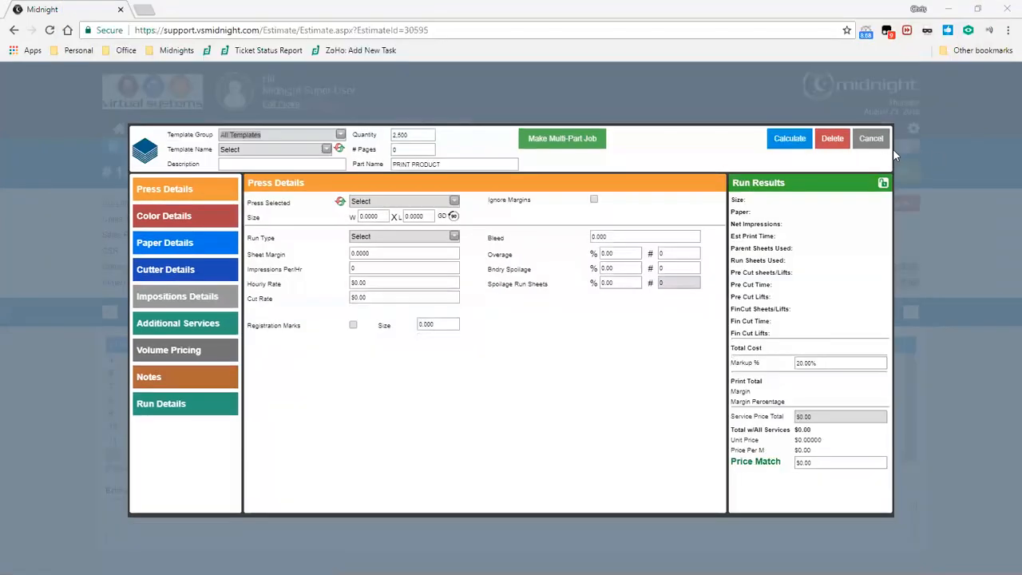
{"action": "left_click", "coordinate": [872, 140]}
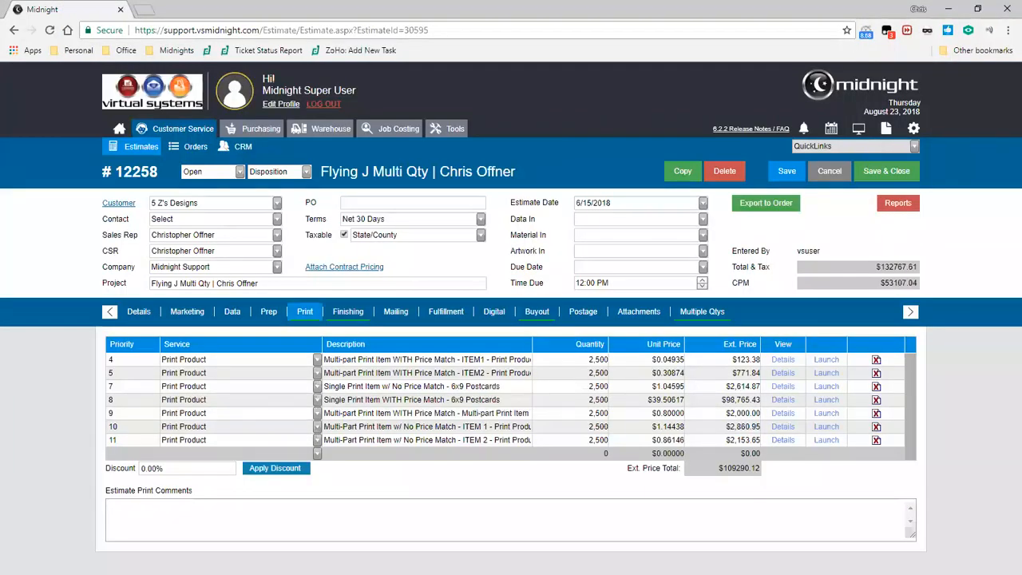
Leave the estimate without saving and open the Estimates/Orders section of Global Settings
{"action": "key", "text": "alt+Tab"}
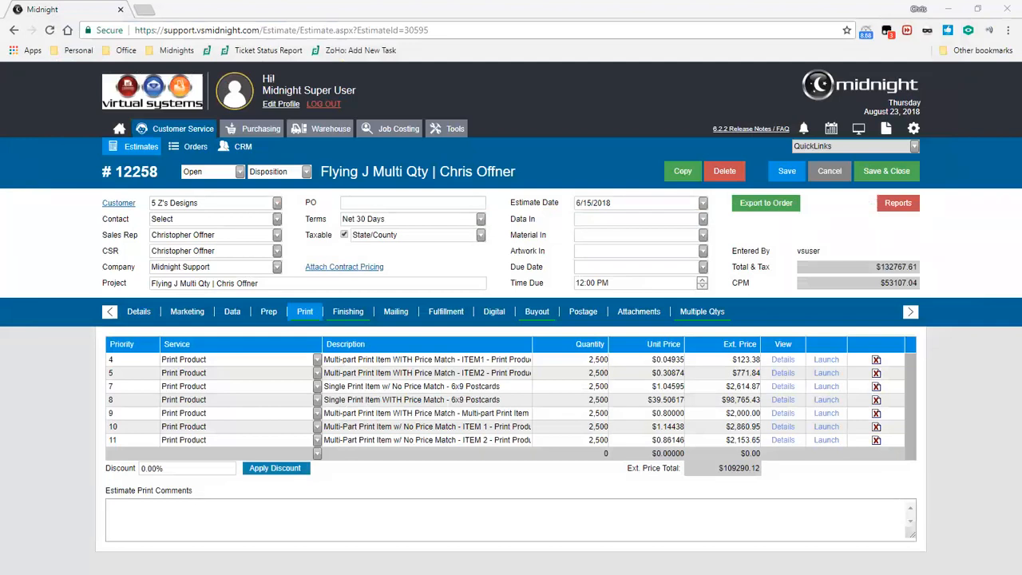
{"action": "left_click", "coordinate": [913, 129]}
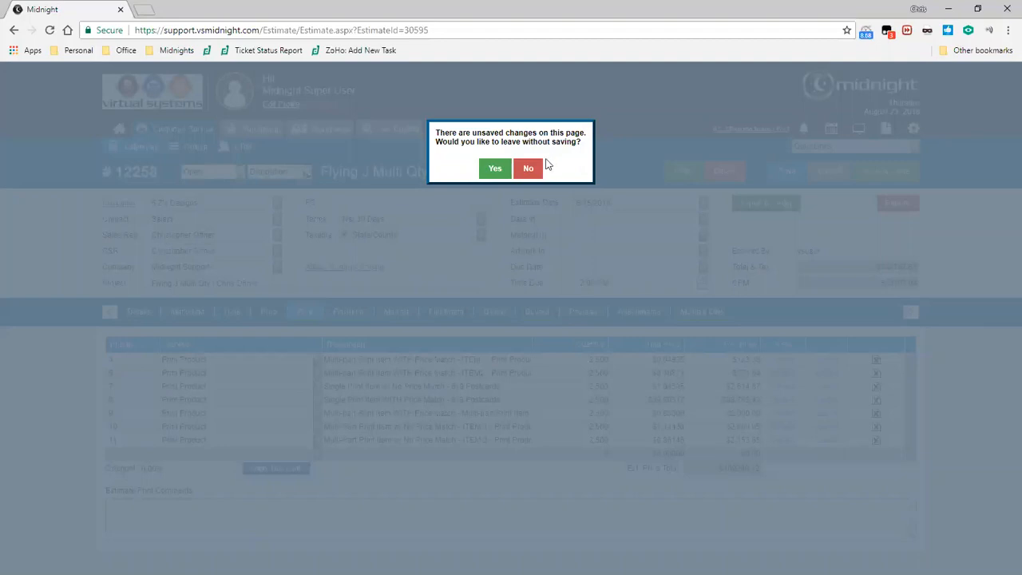
{"action": "left_click", "coordinate": [497, 170]}
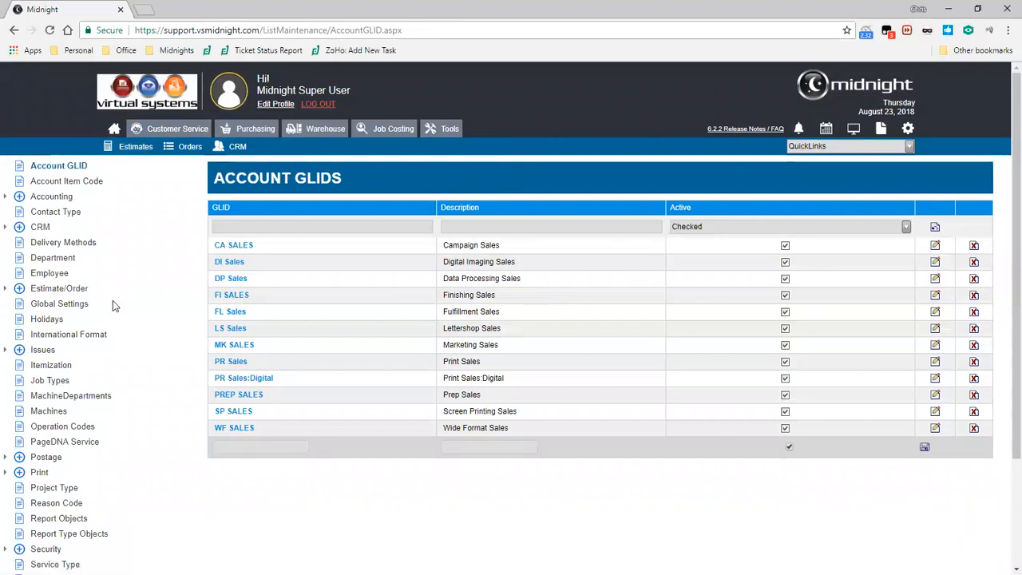
{"action": "left_click", "coordinate": [80, 306]}
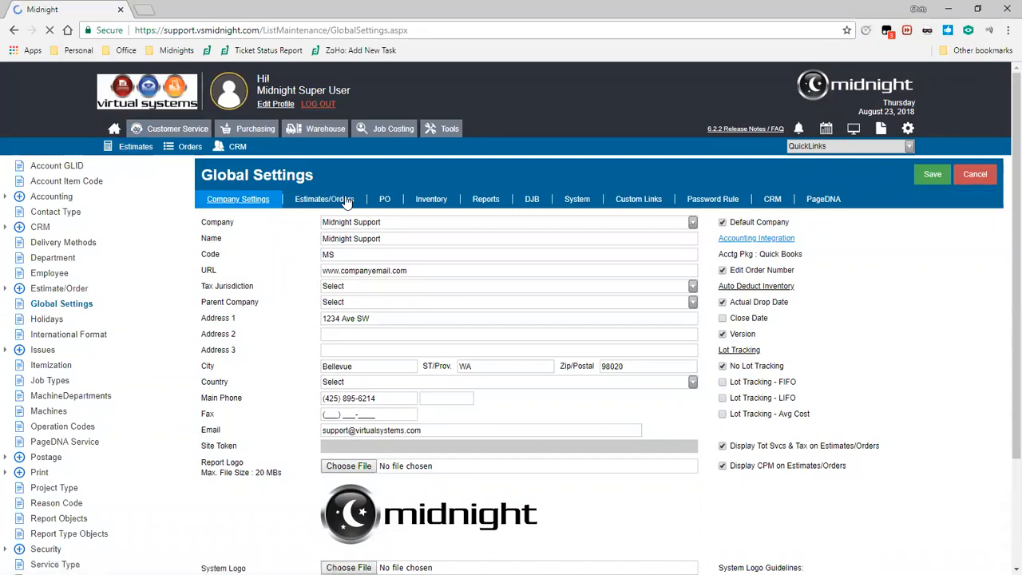
{"action": "left_click", "coordinate": [346, 202]}
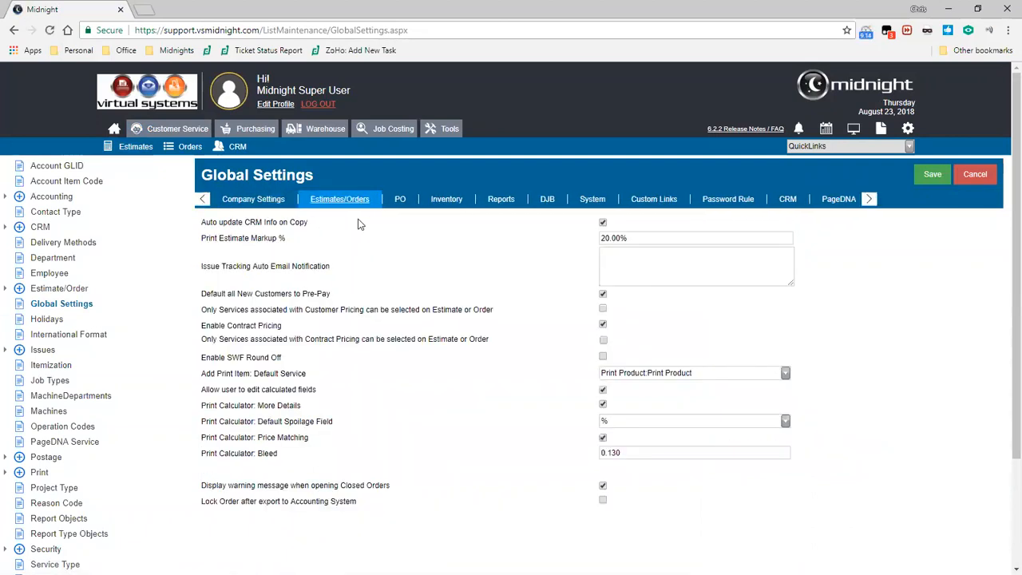
Examine the Print Estimate Markup % setting and the services available for Add Print Item: Default Service
{"action": "triple_click", "coordinate": [287, 244]}
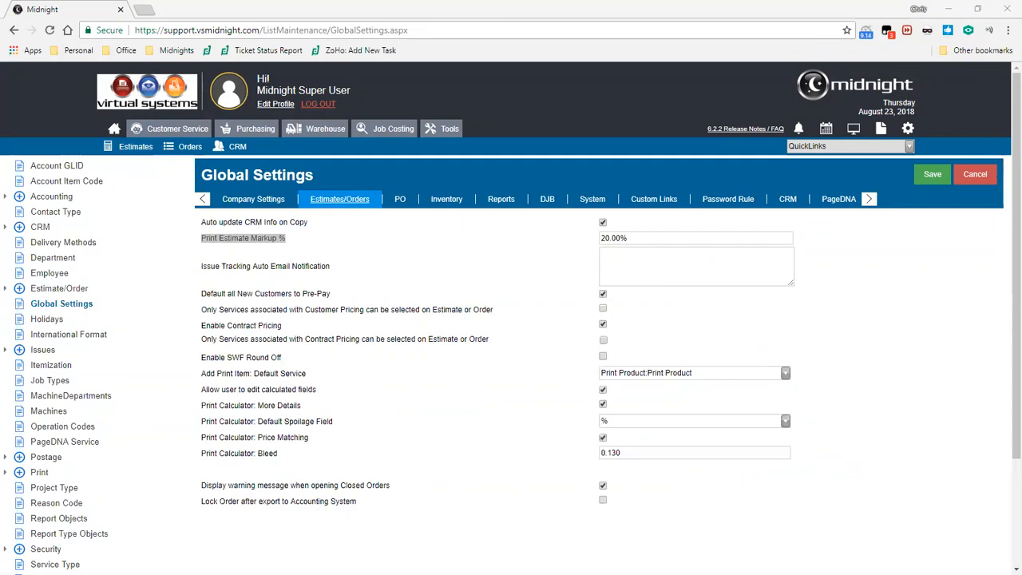
{"action": "left_click", "coordinate": [624, 237]}
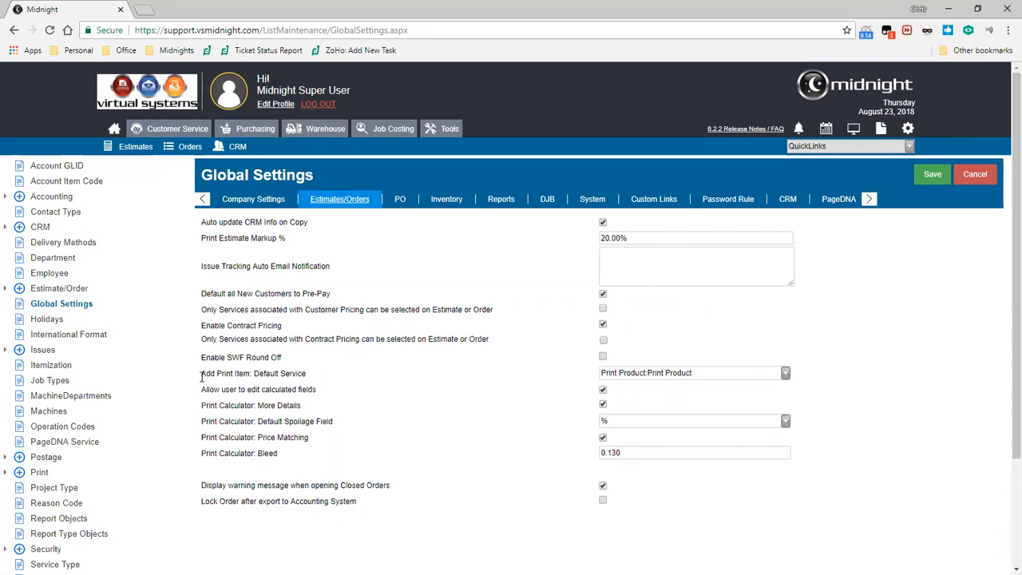
{"action": "left_click_drag", "start_coordinate": [202, 373], "coordinate": [309, 373]}
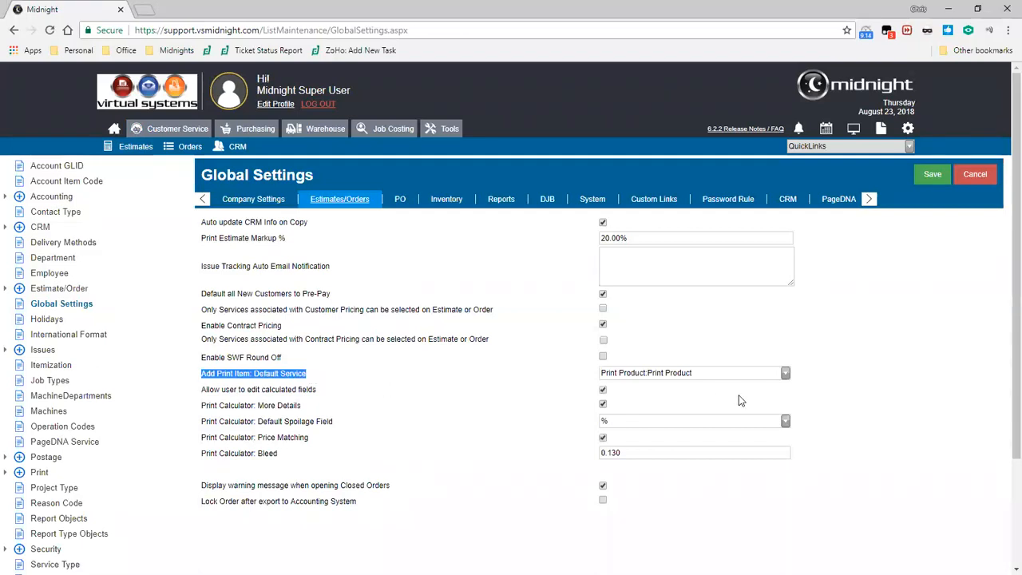
{"action": "left_click", "coordinate": [786, 373]}
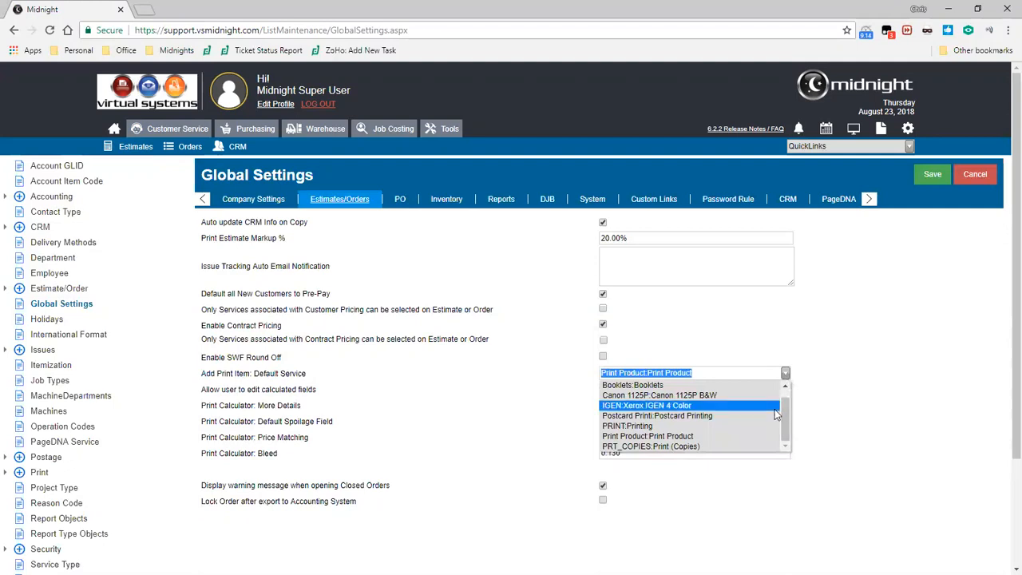
{"action": "left_click", "coordinate": [826, 416]}
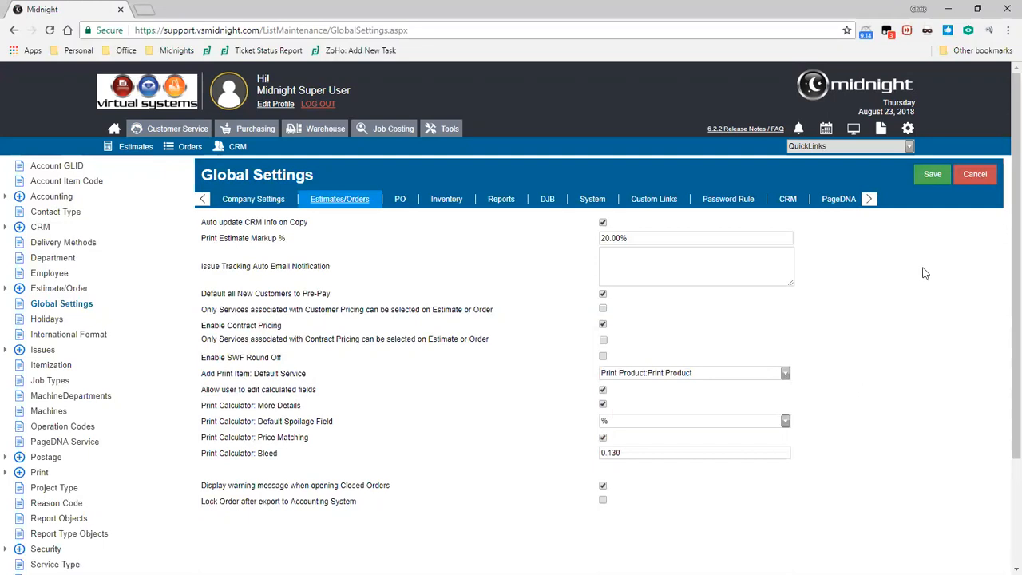
{"action": "left_click", "coordinate": [910, 147]}
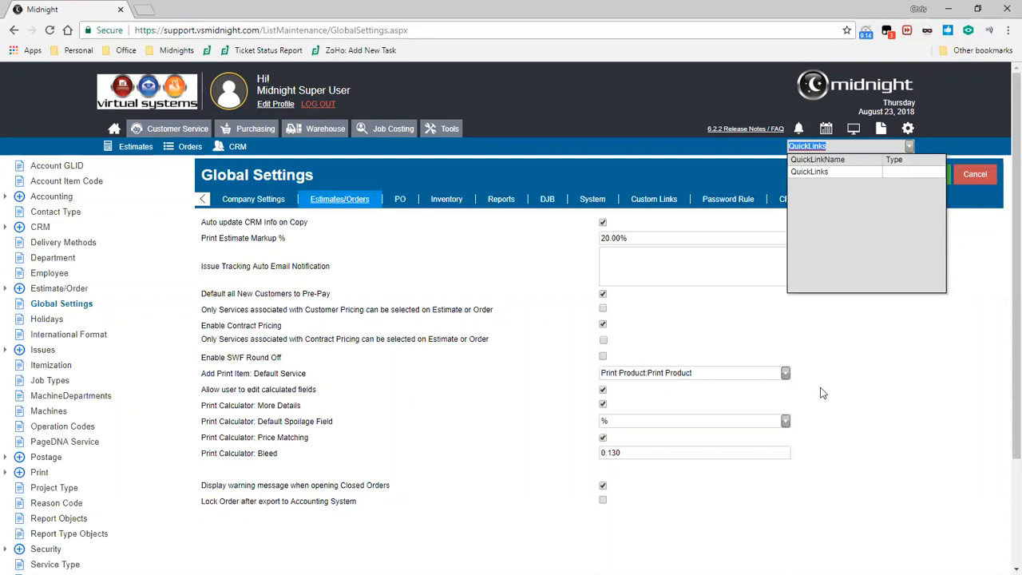
{"action": "left_click", "coordinate": [703, 373]}
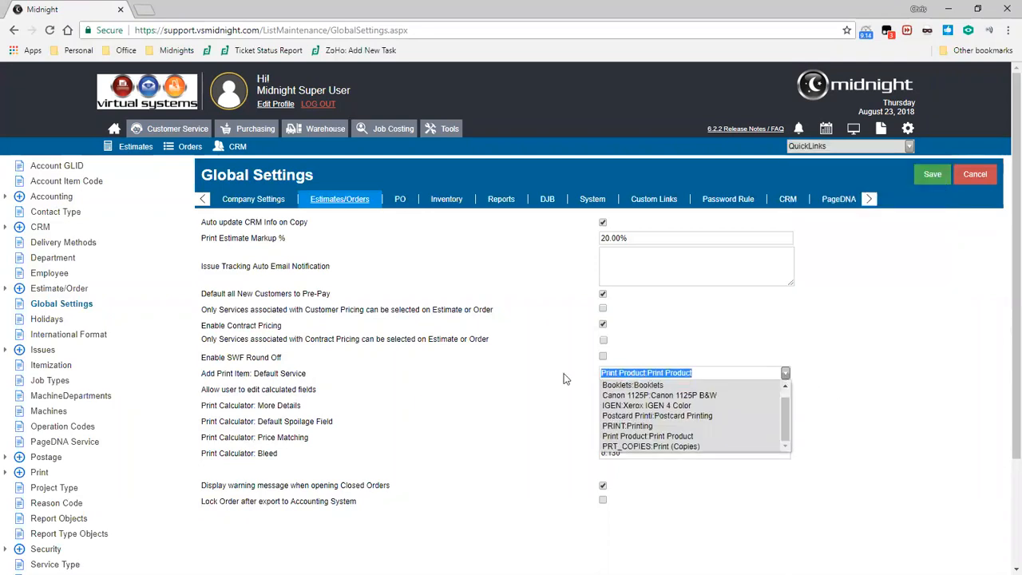
{"action": "left_click", "coordinate": [842, 382]}
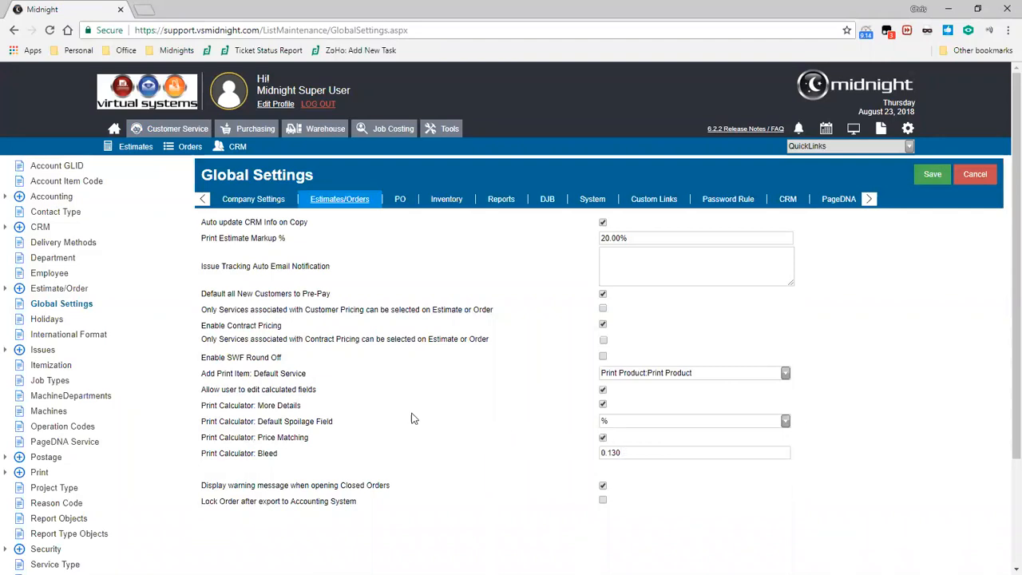
Review the Allow user to edit calculated fields setting and keep % as the print calculator's default spoilage field
{"action": "left_click_drag", "start_coordinate": [202, 389], "coordinate": [313, 389]}
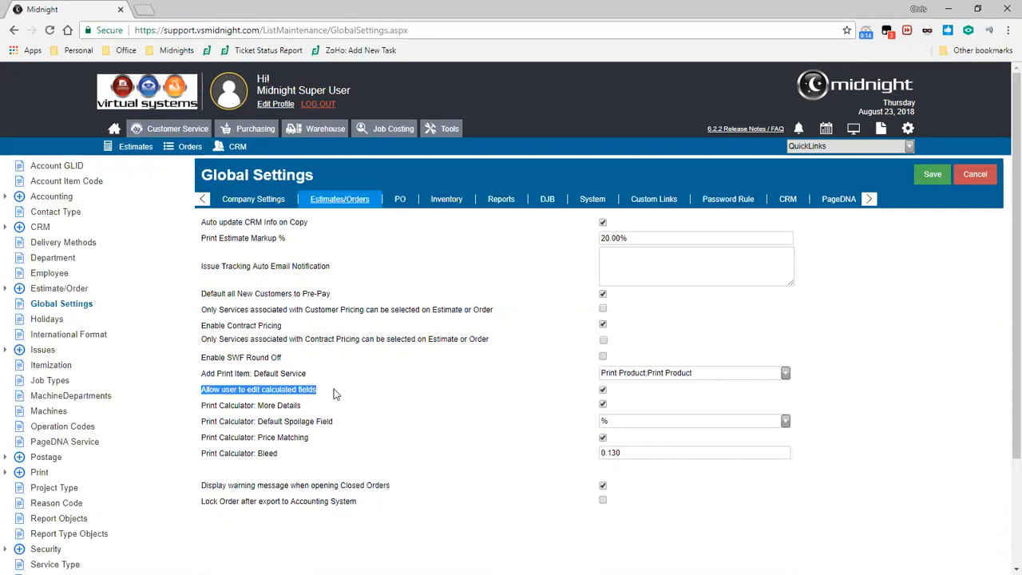
{"action": "left_click", "coordinate": [583, 396]}
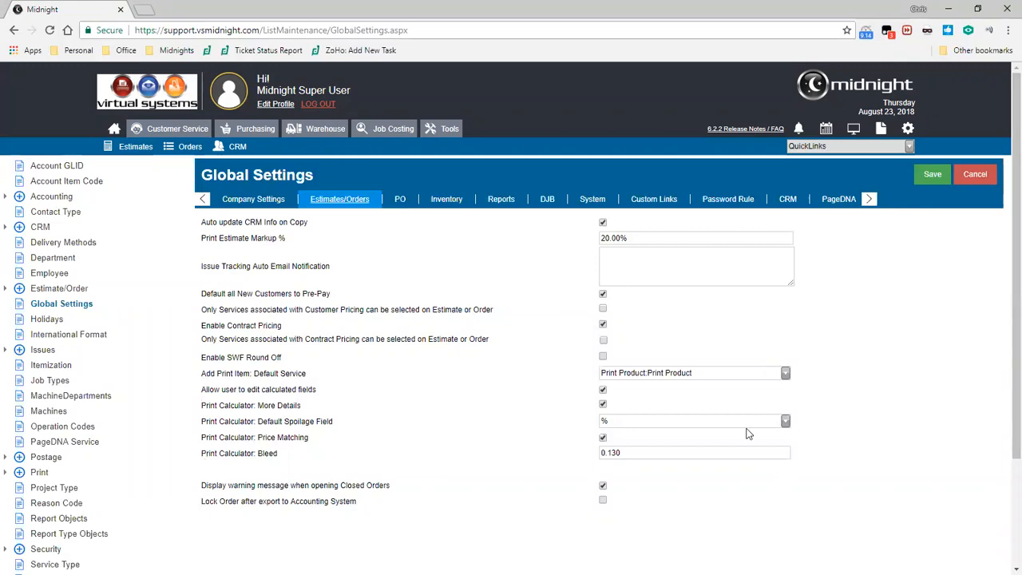
{"action": "left_click", "coordinate": [786, 421]}
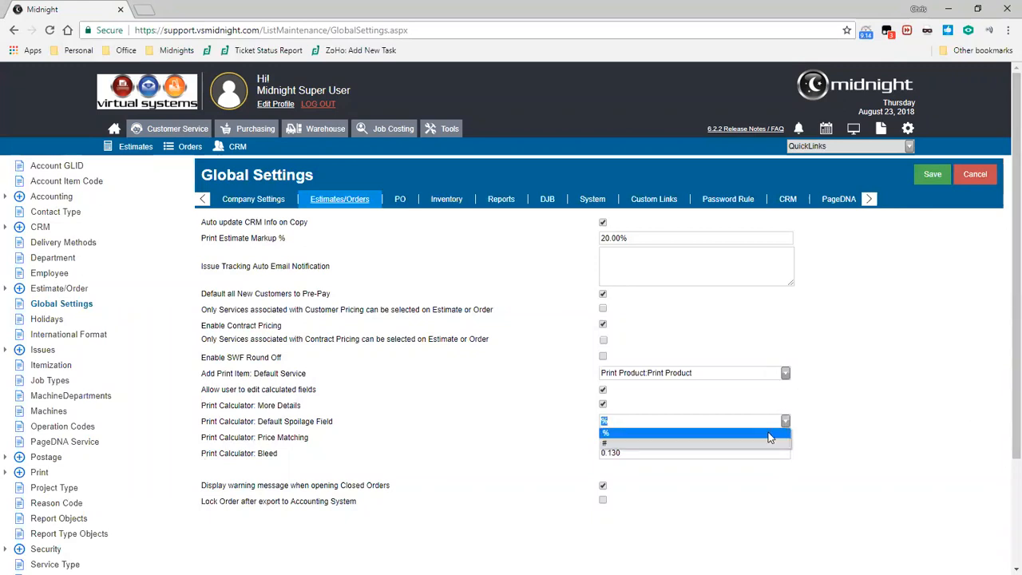
{"action": "left_click", "coordinate": [740, 433]}
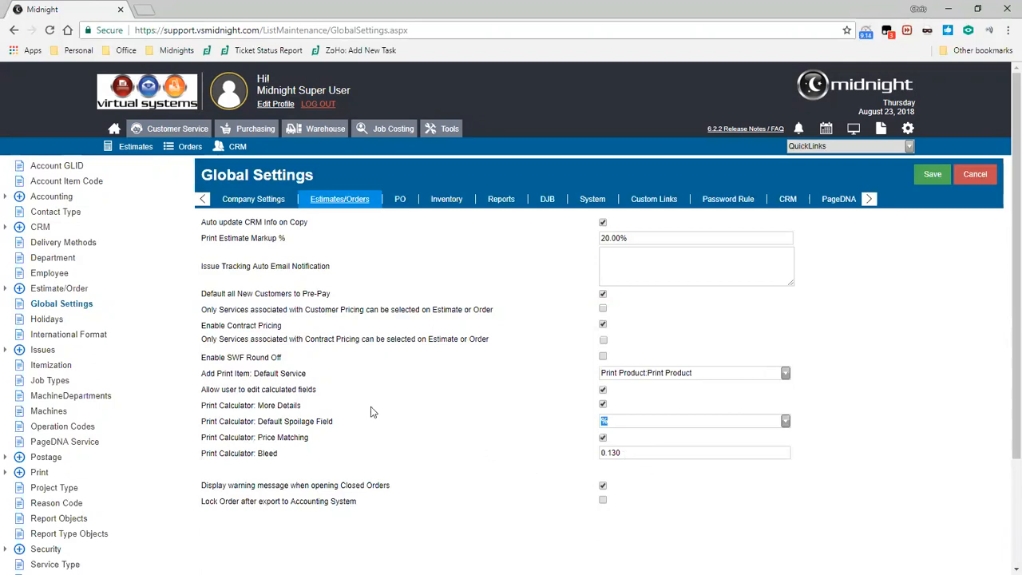
Open the Press Standard list in the Print settings and check its quick link for adding a press standard
{"action": "scroll", "coordinate": [106, 268], "scroll_direction": "down", "scroll_amount": 3}
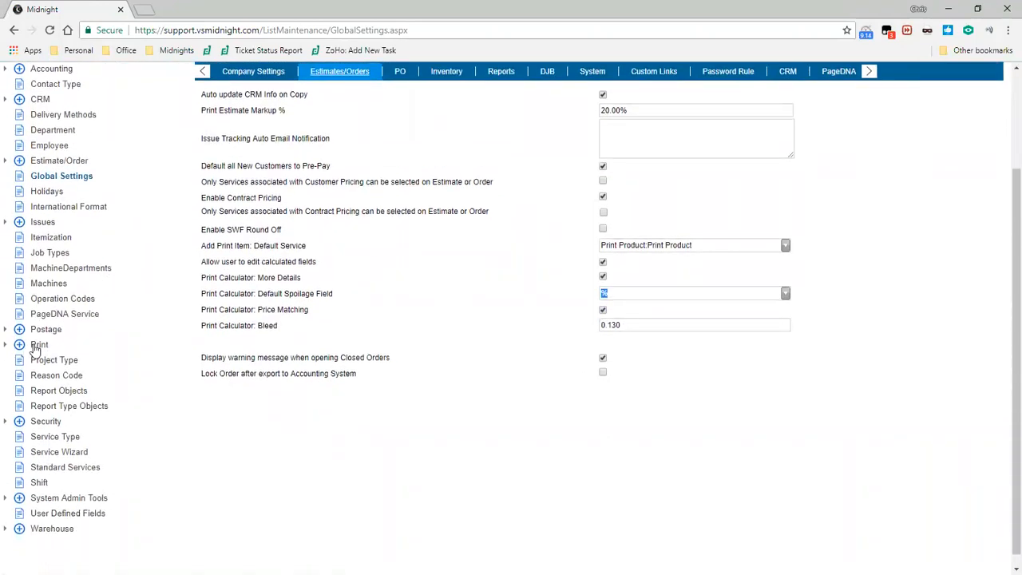
{"action": "left_click", "coordinate": [11, 345]}
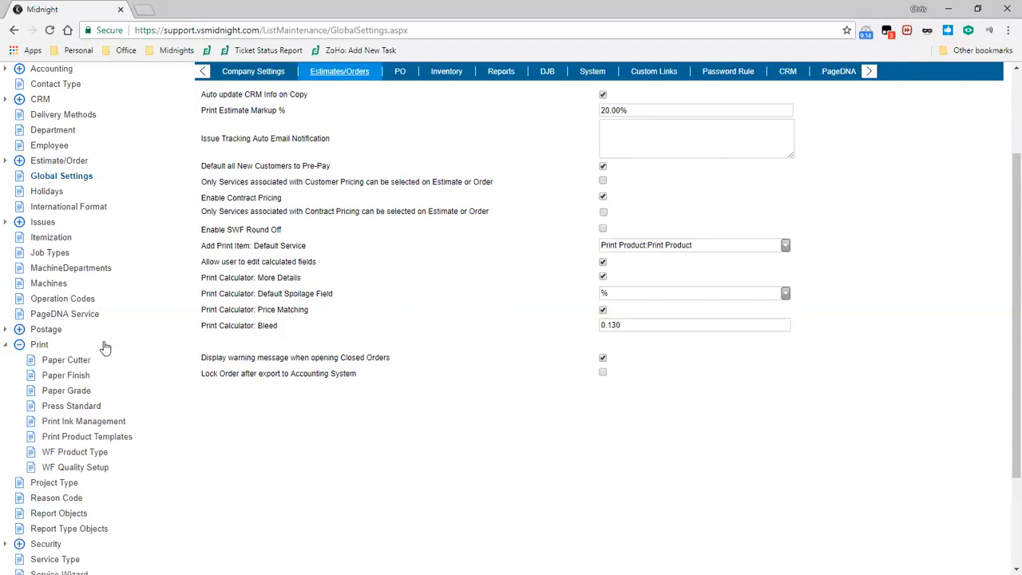
{"action": "left_click", "coordinate": [70, 409]}
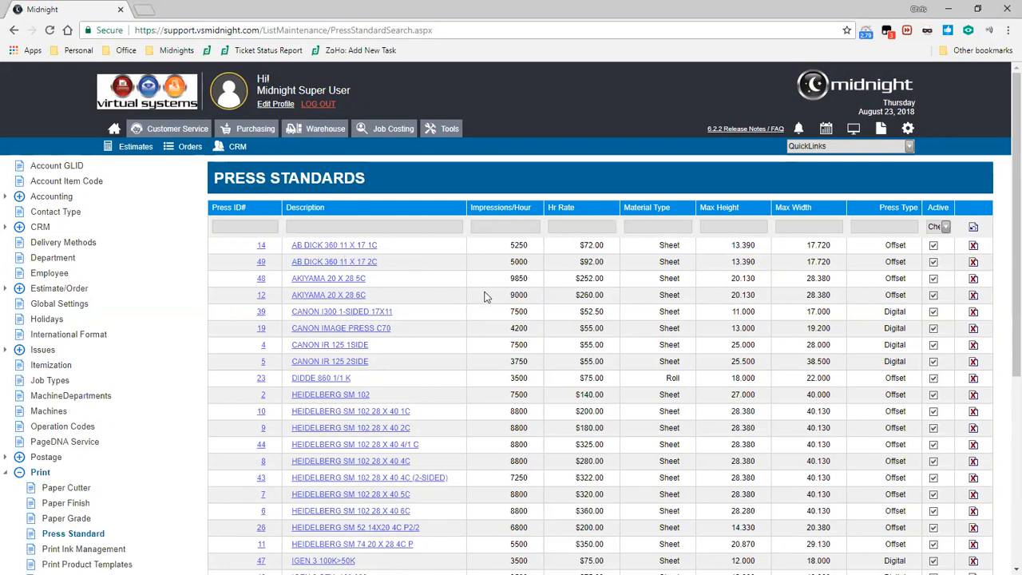
{"action": "left_click", "coordinate": [908, 148]}
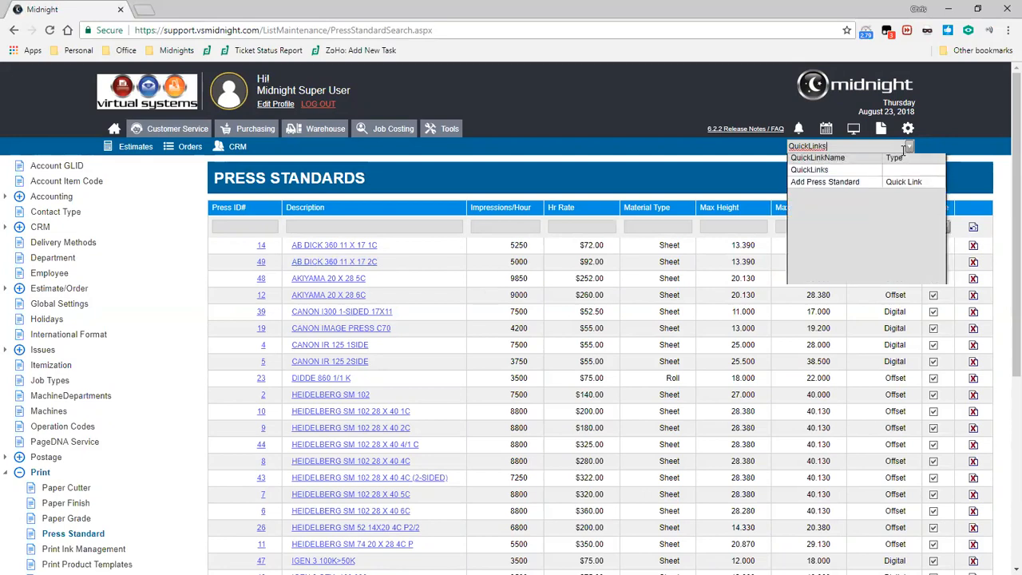
{"action": "left_click", "coordinate": [848, 183]}
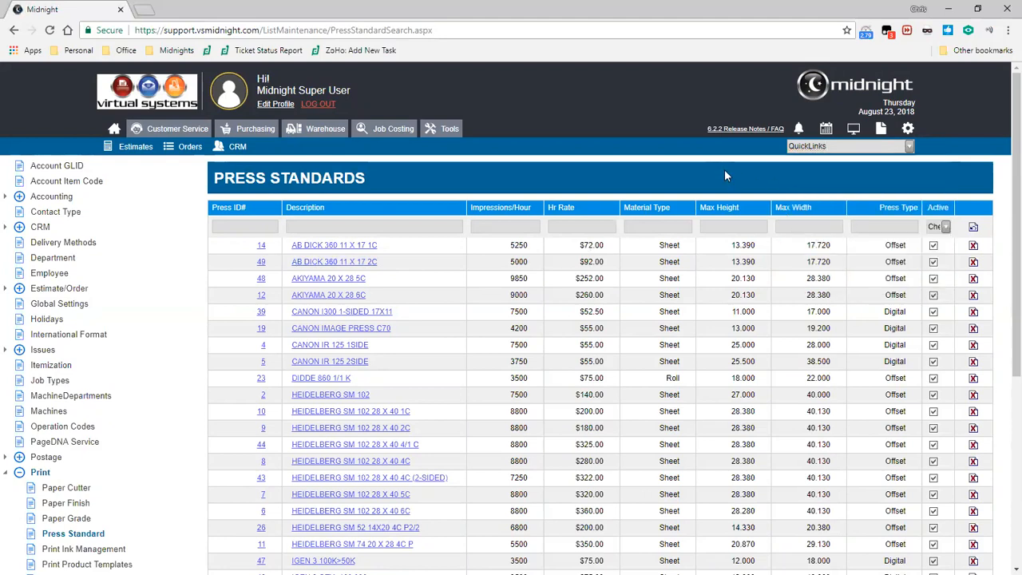
View the press details of the Canon IR 125 2Side and return to the press standards list without changes
{"action": "scroll", "coordinate": [397, 296], "scroll_direction": "down", "scroll_amount": 1}
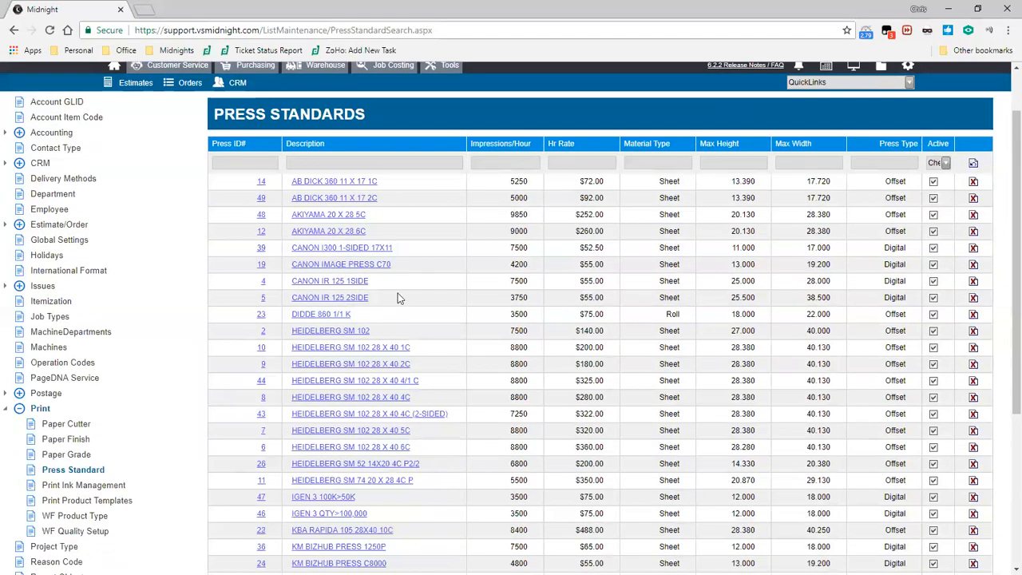
{"action": "left_click", "coordinate": [349, 302]}
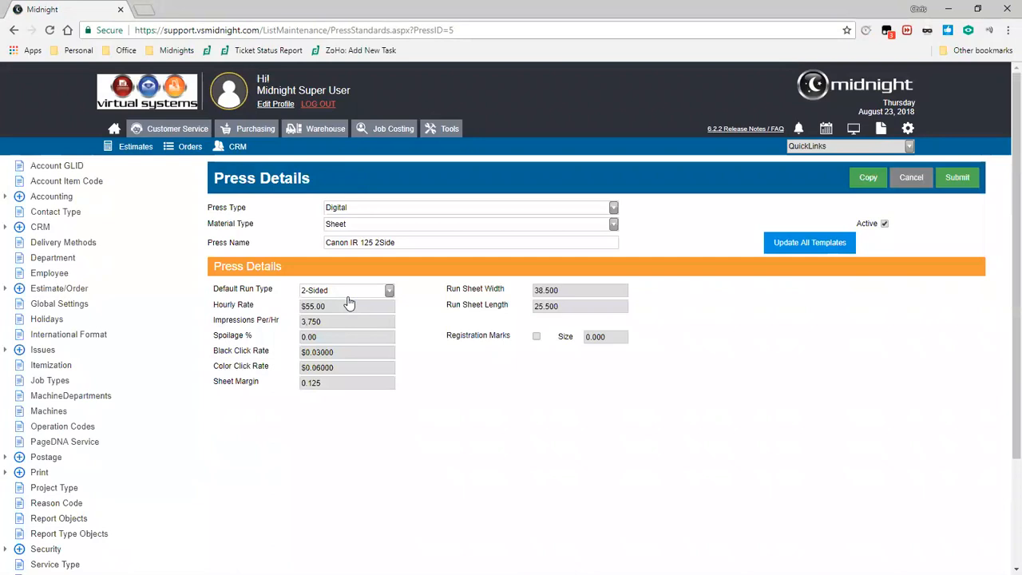
{"action": "left_click", "coordinate": [910, 186]}
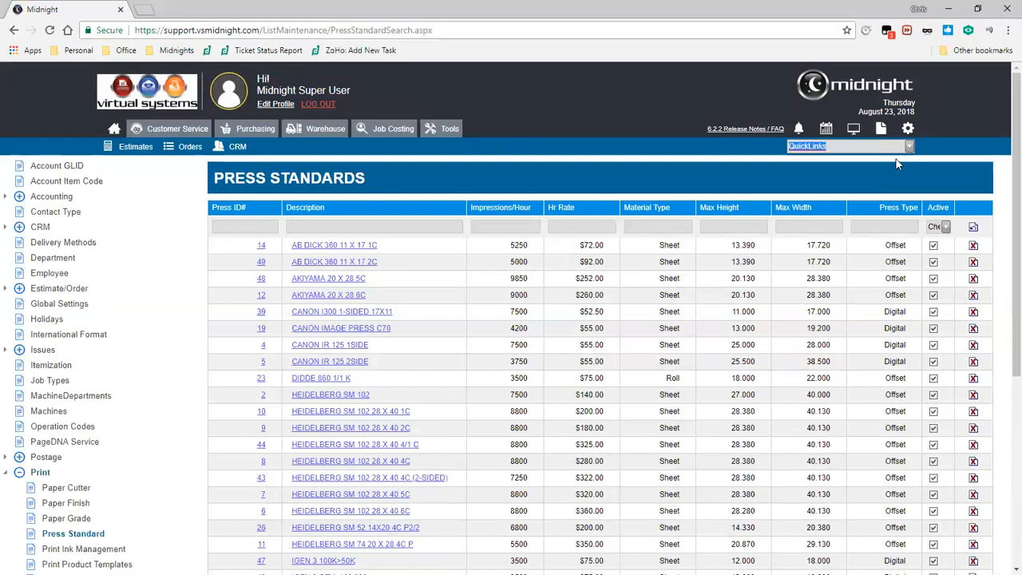
Start adding a press standard and compare the detail fields of the Digital and Offset press types, returning to Digital
{"action": "left_click", "coordinate": [910, 148]}
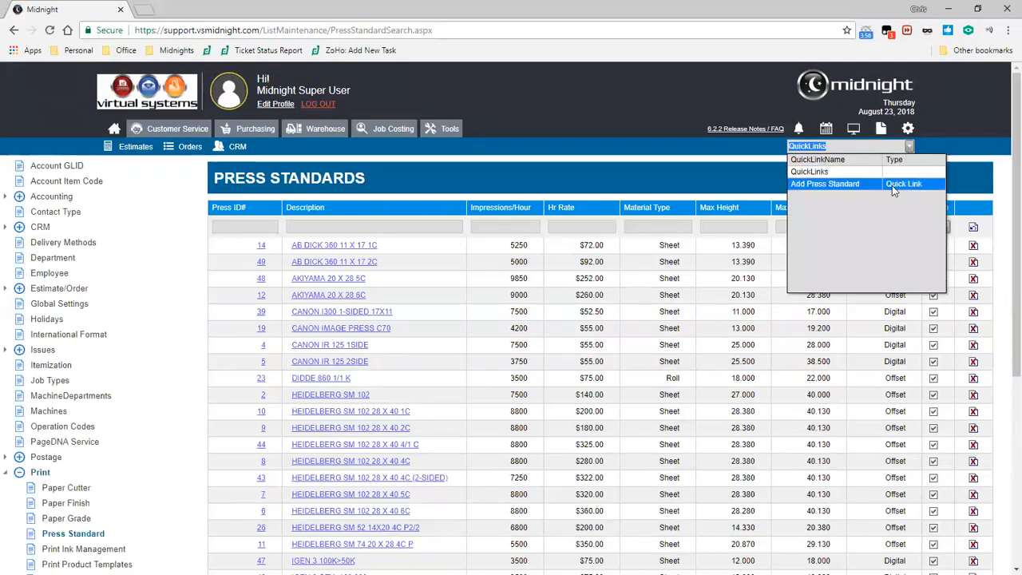
{"action": "left_click", "coordinate": [892, 185]}
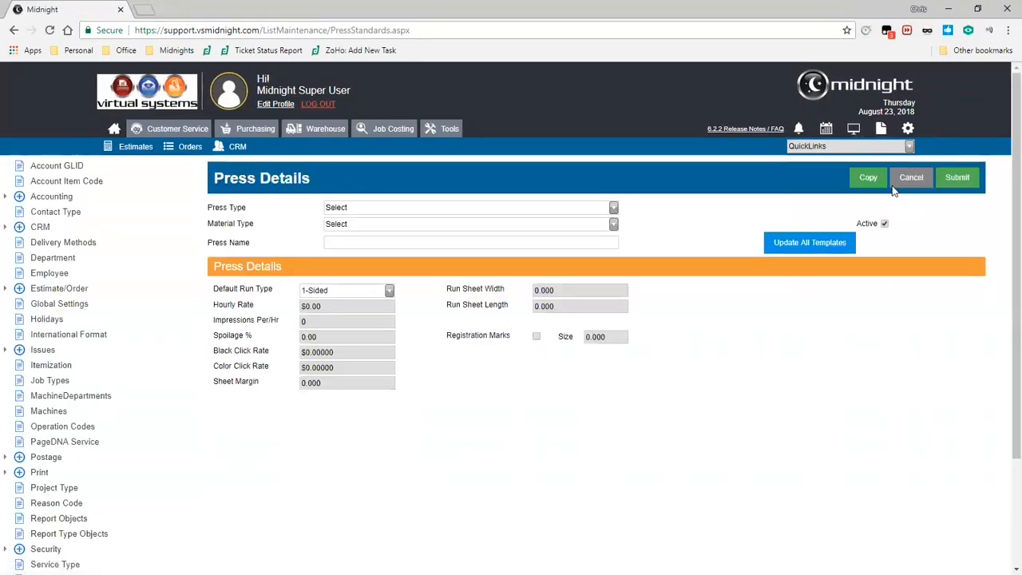
{"action": "left_click", "coordinate": [611, 209]}
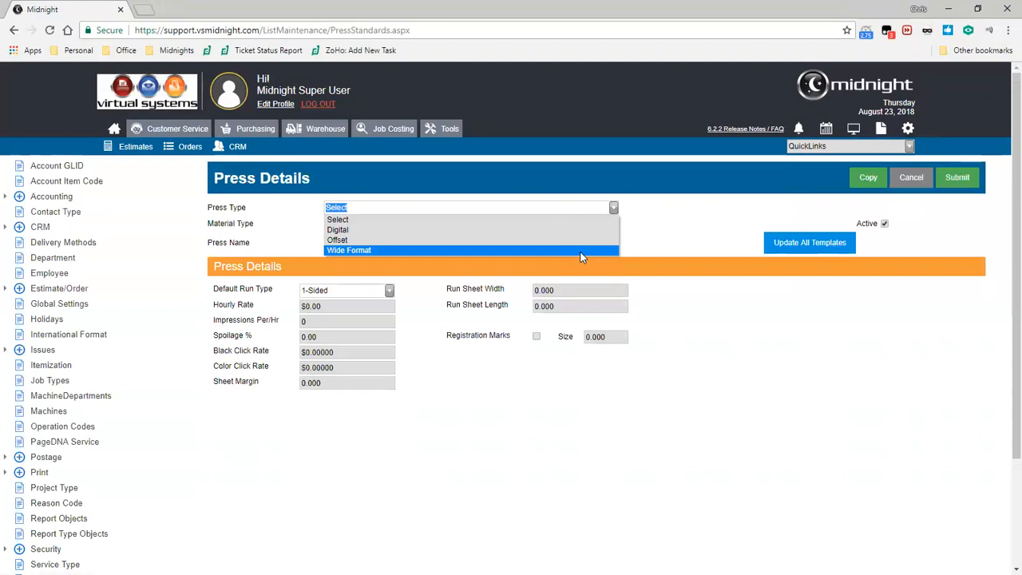
{"action": "left_click", "coordinate": [439, 231]}
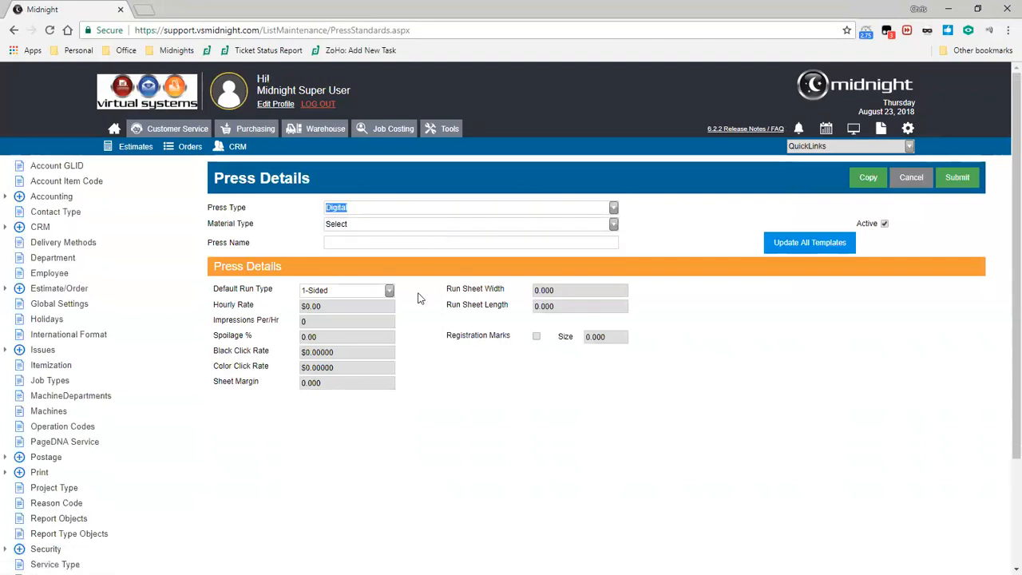
{"action": "left_click", "coordinate": [372, 210]}
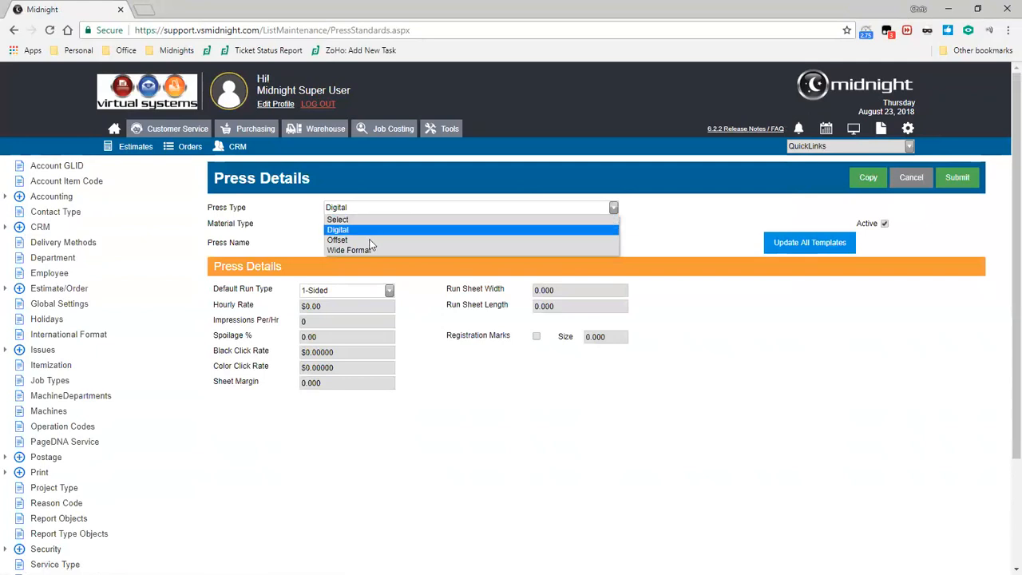
{"action": "left_click", "coordinate": [370, 236]}
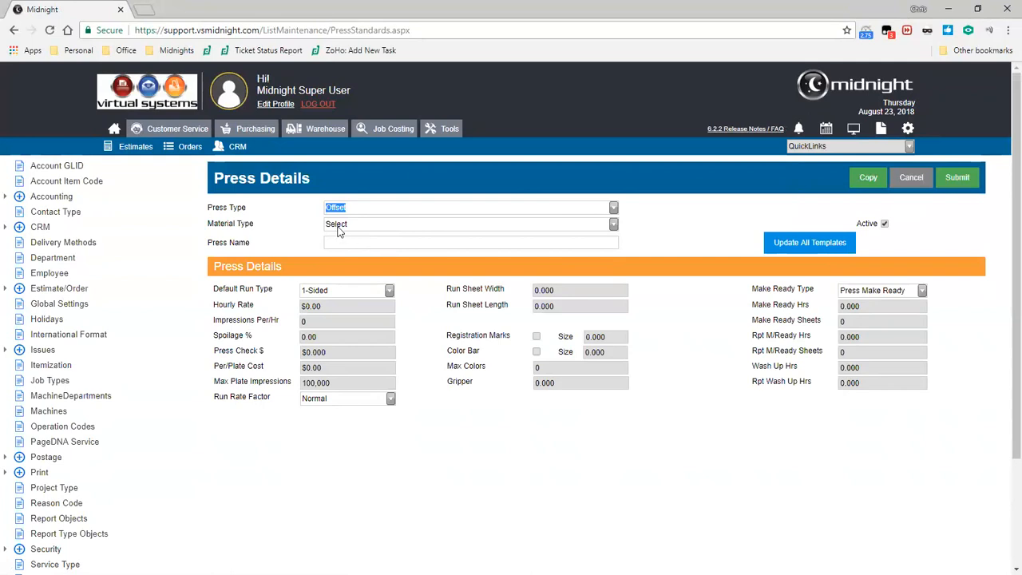
{"action": "left_click", "coordinate": [335, 209]}
{"action": "left_click", "coordinate": [381, 229]}
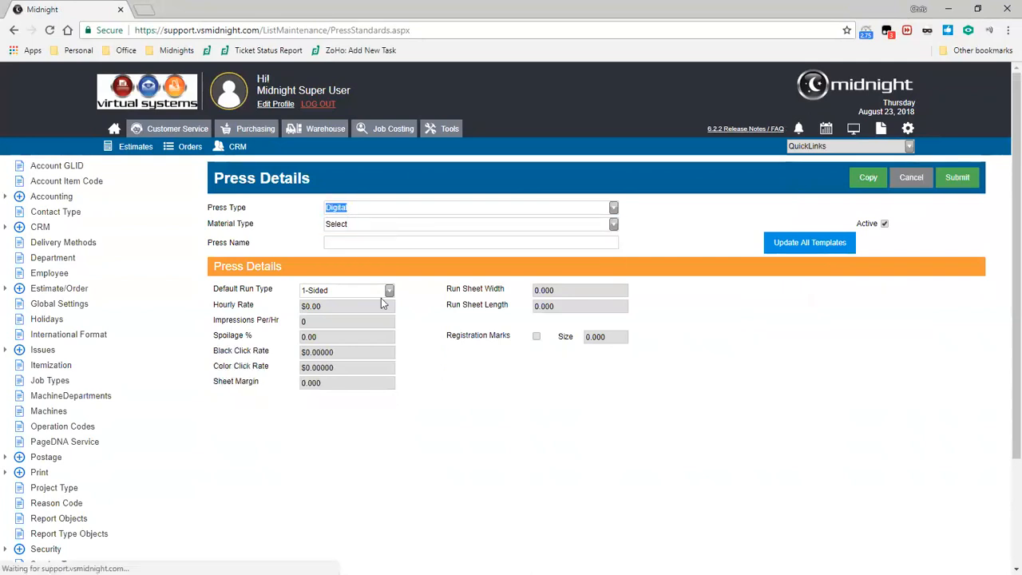
Review the digital press's default run type options and its hourly rate, impressions per hour and spoilage fields
{"action": "left_click", "coordinate": [388, 292]}
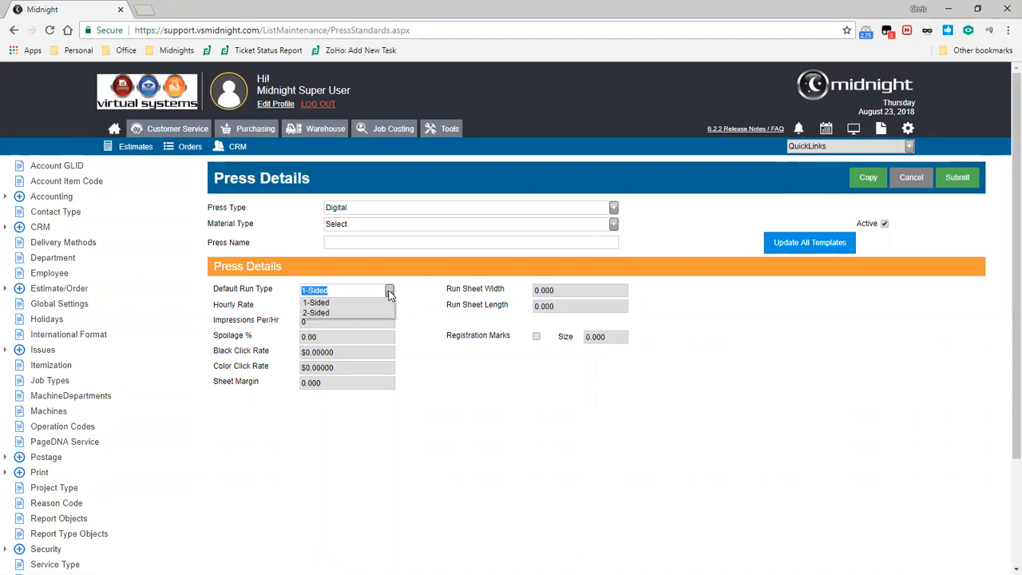
{"action": "left_click", "coordinate": [389, 292]}
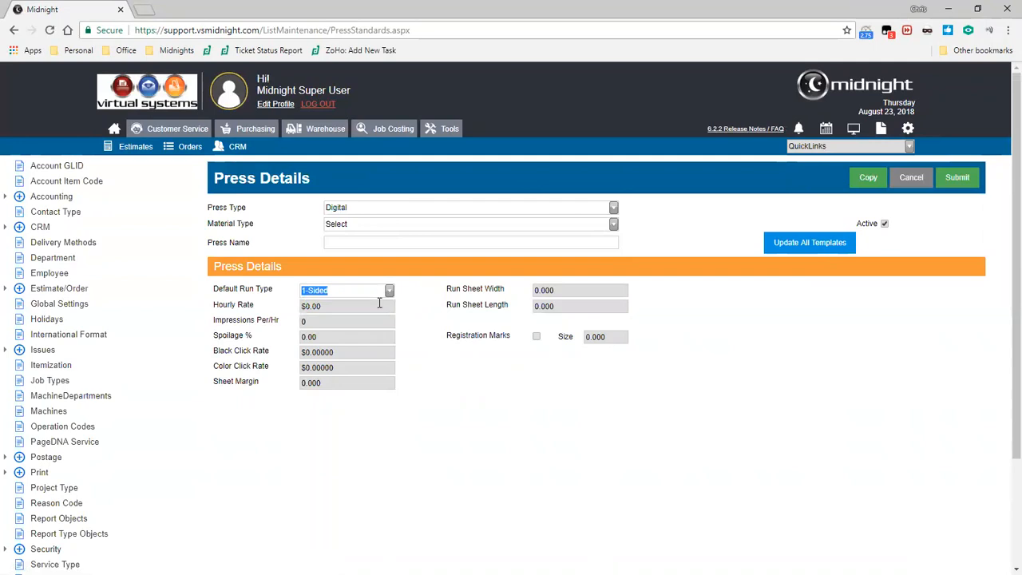
{"action": "left_click", "coordinate": [379, 304]}
{"action": "left_click", "coordinate": [289, 317]}
{"action": "key", "text": "Tab"}
{"action": "left_click", "coordinate": [285, 337]}
Examine the digital press's black and color click rate and sheet margin fields, plus the available material types
{"action": "left_click", "coordinate": [345, 353]}
{"action": "left_click", "coordinate": [284, 360]}
{"action": "left_click_drag", "start_coordinate": [337, 370], "coordinate": [298, 373]}
{"action": "left_click", "coordinate": [341, 370]}
{"action": "left_click", "coordinate": [346, 440]}
{"action": "left_click", "coordinate": [340, 384]}
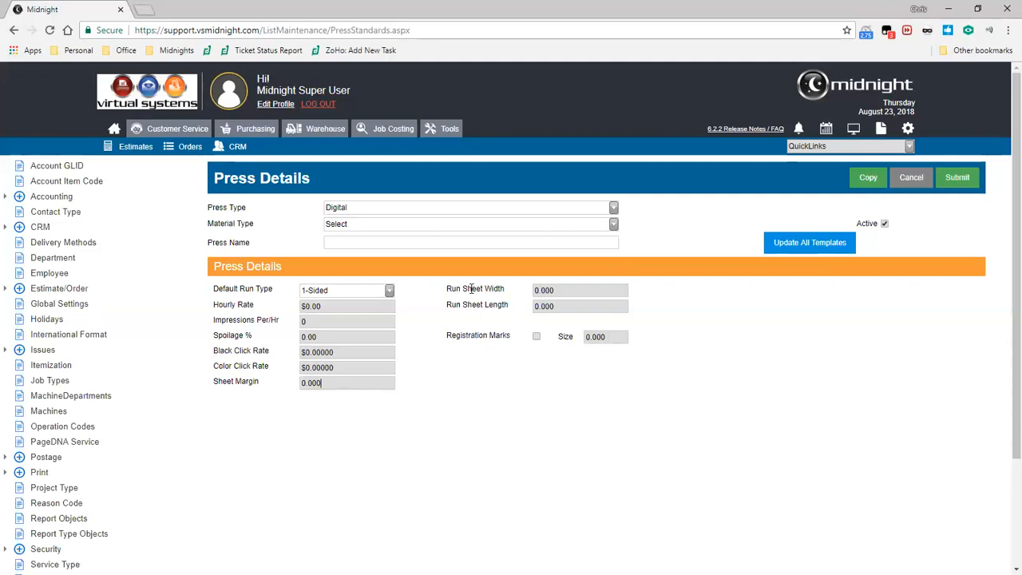
{"action": "left_click", "coordinate": [615, 227]}
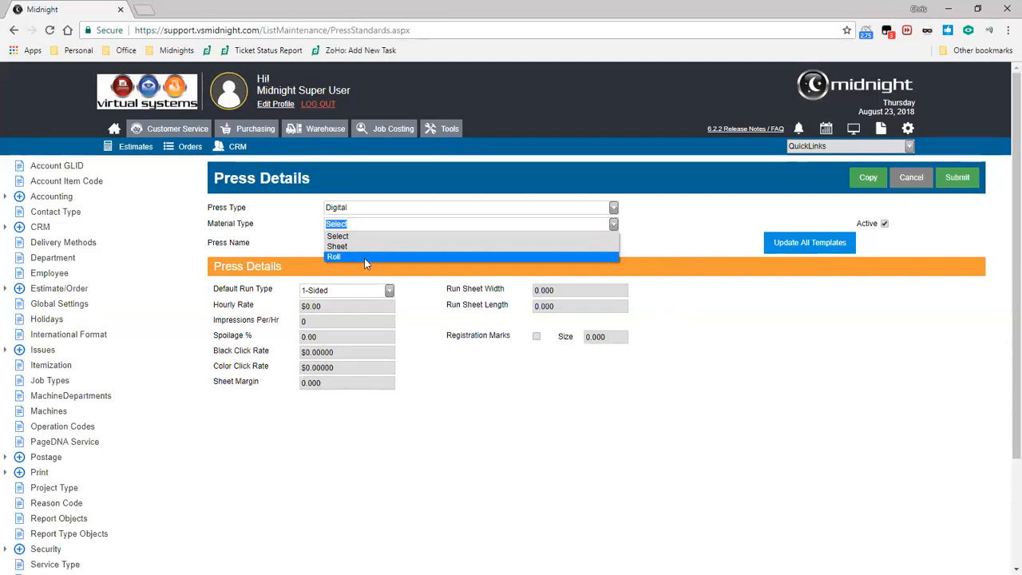
{"action": "left_click", "coordinate": [414, 304]}
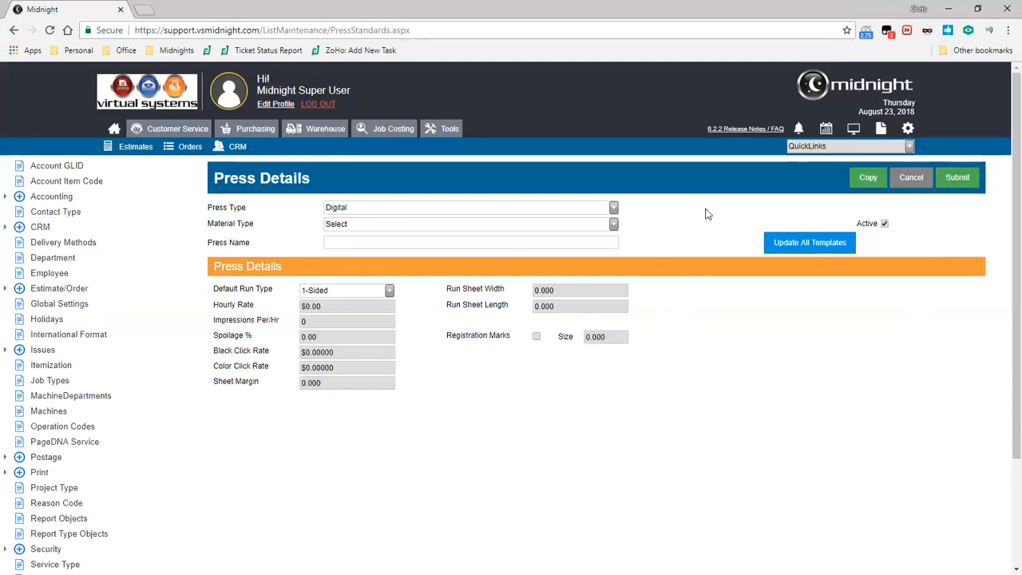
Switch the press type to Offset and examine its press check, plate cost, maximum plate impressions and gripper fields
{"action": "left_click", "coordinate": [611, 211]}
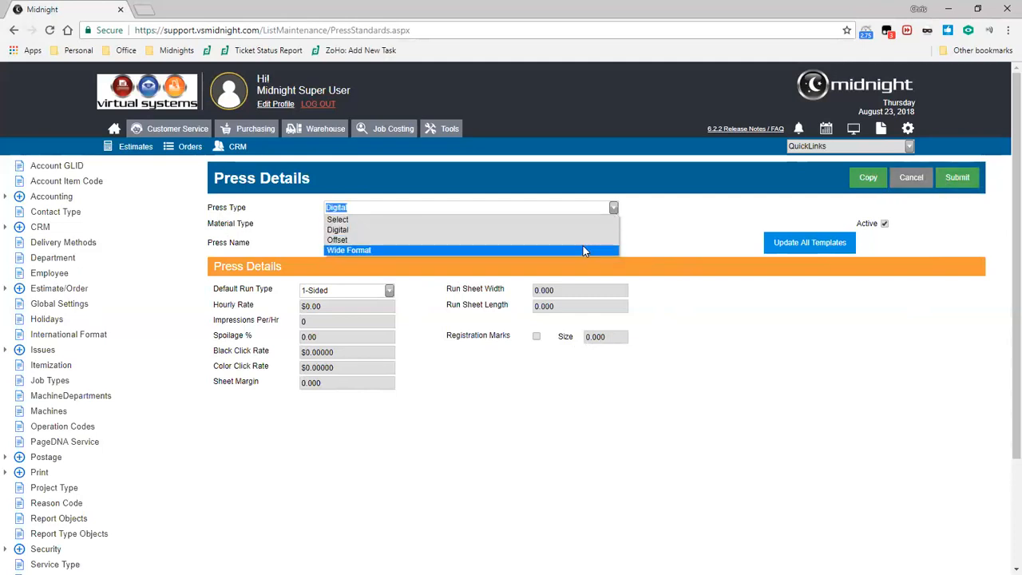
{"action": "left_click", "coordinate": [579, 240]}
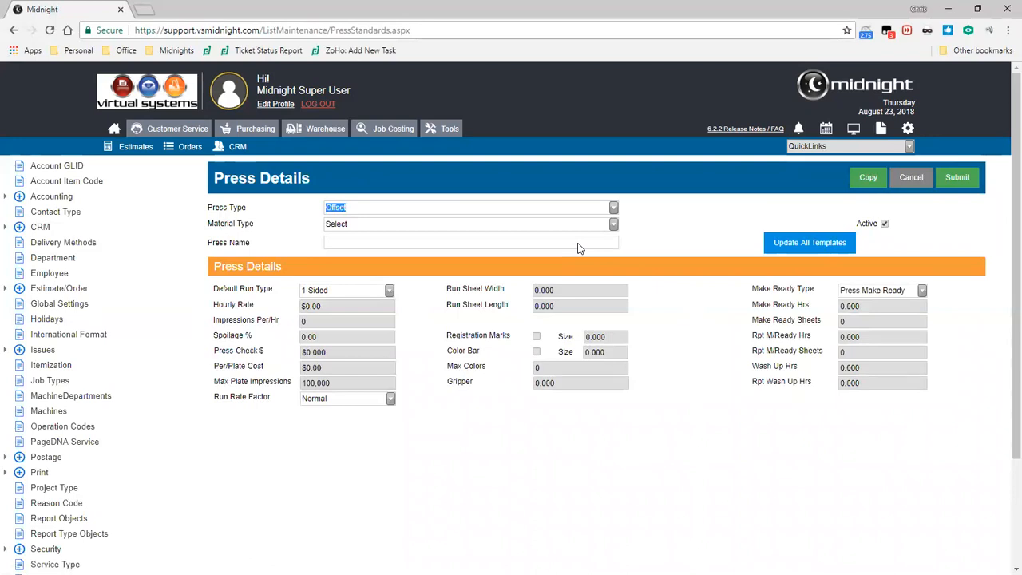
{"action": "left_click", "coordinate": [271, 354]}
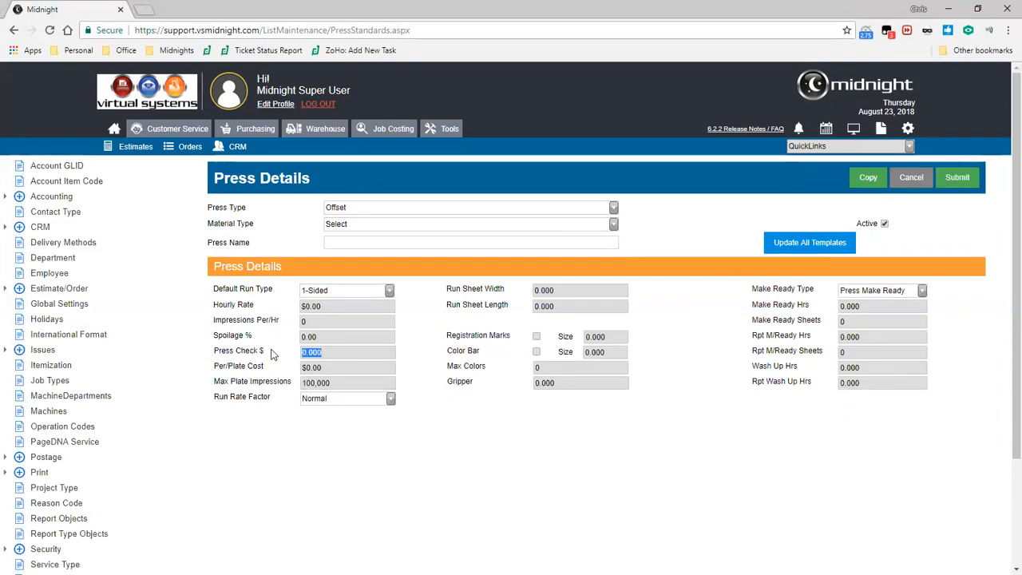
{"action": "left_click", "coordinate": [334, 370]}
{"action": "double_click", "coordinate": [312, 384]}
{"action": "left_click", "coordinate": [393, 384]}
{"action": "left_click", "coordinate": [396, 460]}
{"action": "left_click", "coordinate": [576, 384]}
Review the offset press's make ready hours, make ready sheets and repeat wash up fields
{"action": "left_click", "coordinate": [869, 305]}
{"action": "left_click_drag", "start_coordinate": [869, 305], "coordinate": [838, 311]}
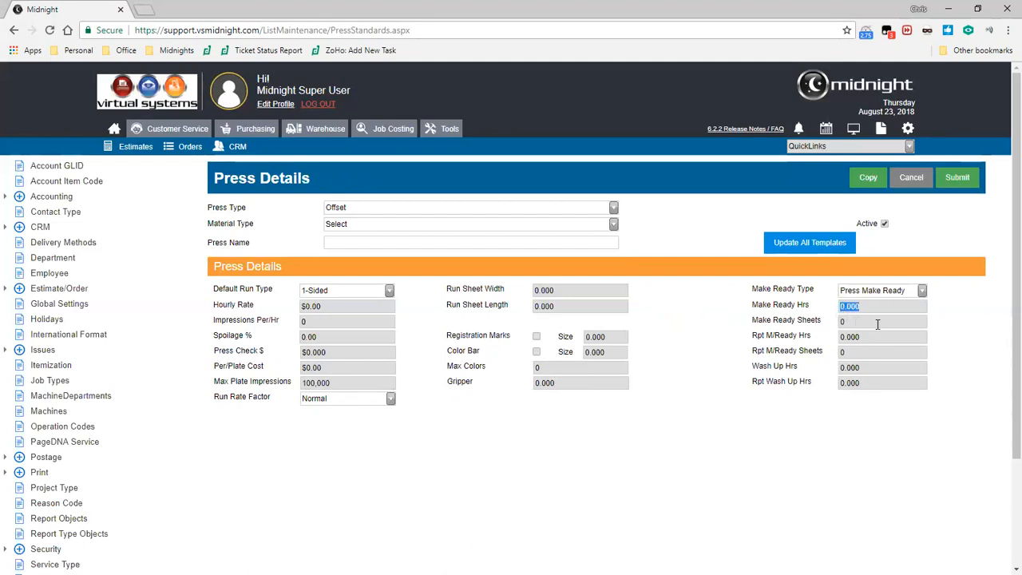
{"action": "left_click_drag", "start_coordinate": [873, 325], "coordinate": [812, 335]}
{"action": "left_click", "coordinate": [852, 383]}
Try 0.500 make ready hours on the offset press, check the make ready types, and discard the new press standard
{"action": "left_click_drag", "start_coordinate": [886, 308], "coordinate": [823, 314]}
{"action": "type", "text": "0.500"}
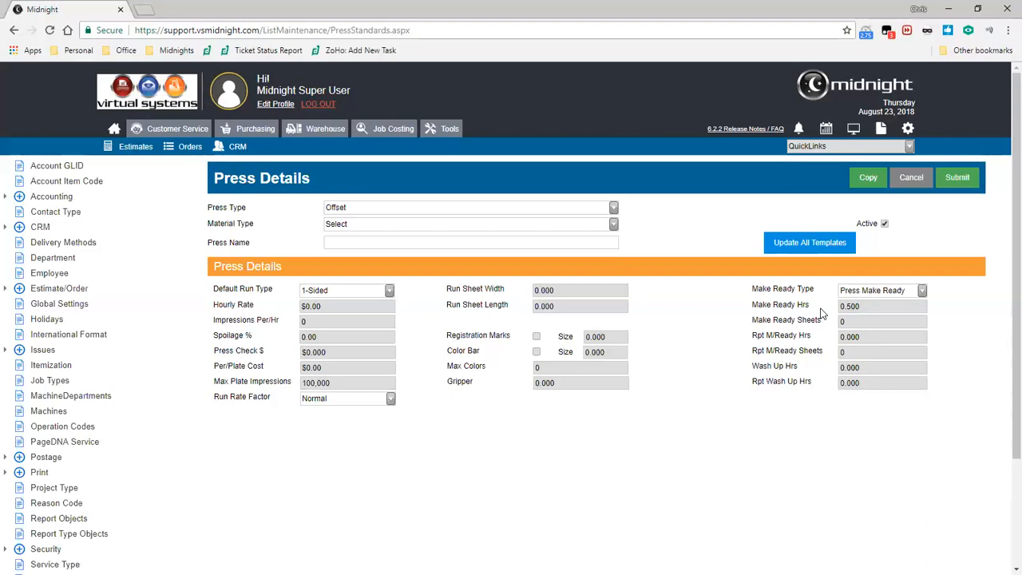
{"action": "left_click", "coordinate": [878, 294]}
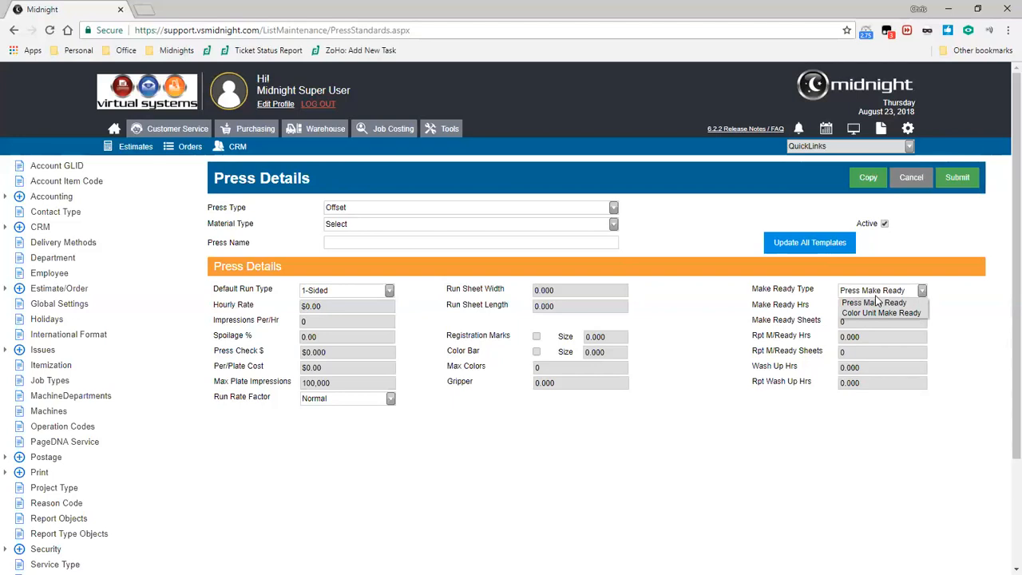
{"action": "left_click", "coordinate": [911, 194]}
{"action": "left_click", "coordinate": [900, 190]}
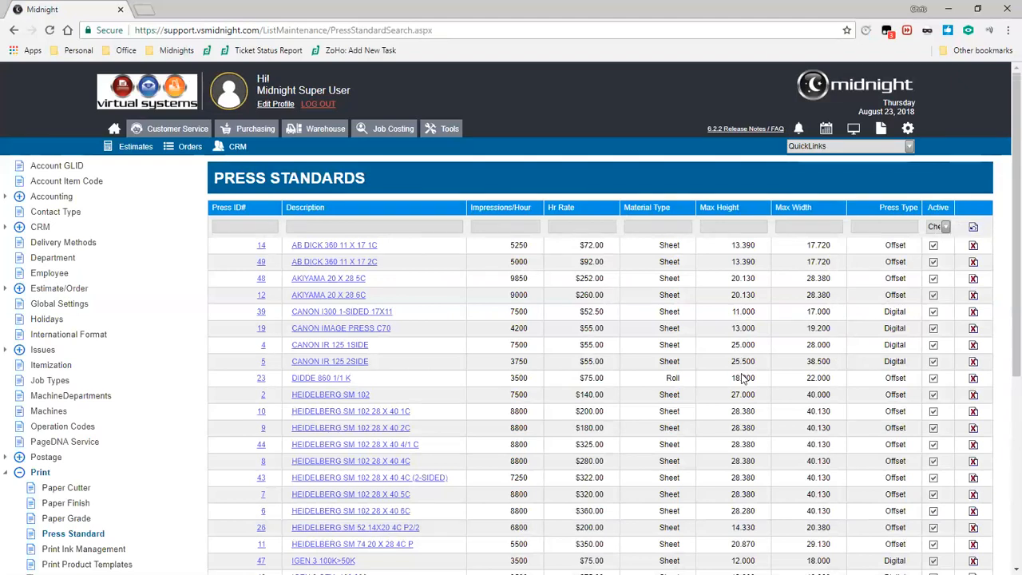
Open Print Ink Management and review the inks in the ink setup with their costs per pound
{"action": "scroll", "coordinate": [742, 378], "scroll_direction": "down", "scroll_amount": 2}
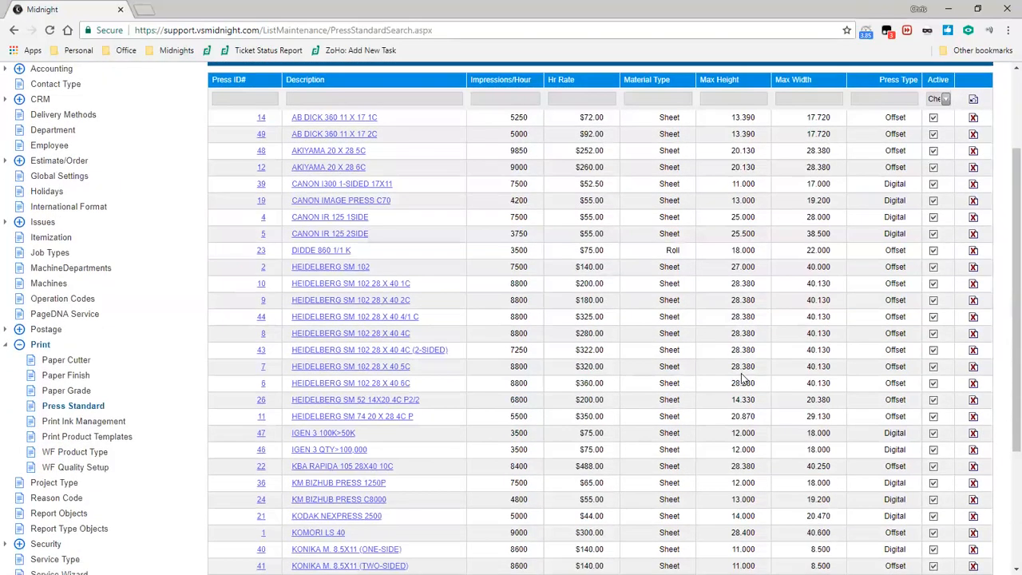
{"action": "left_click", "coordinate": [77, 423]}
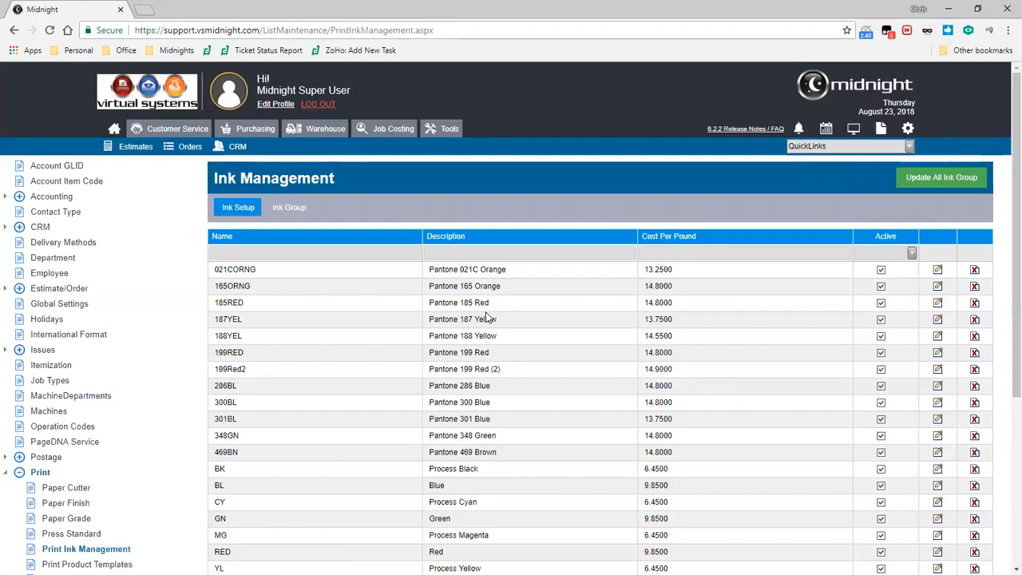
{"action": "scroll", "coordinate": [487, 317], "scroll_direction": "down", "scroll_amount": 3}
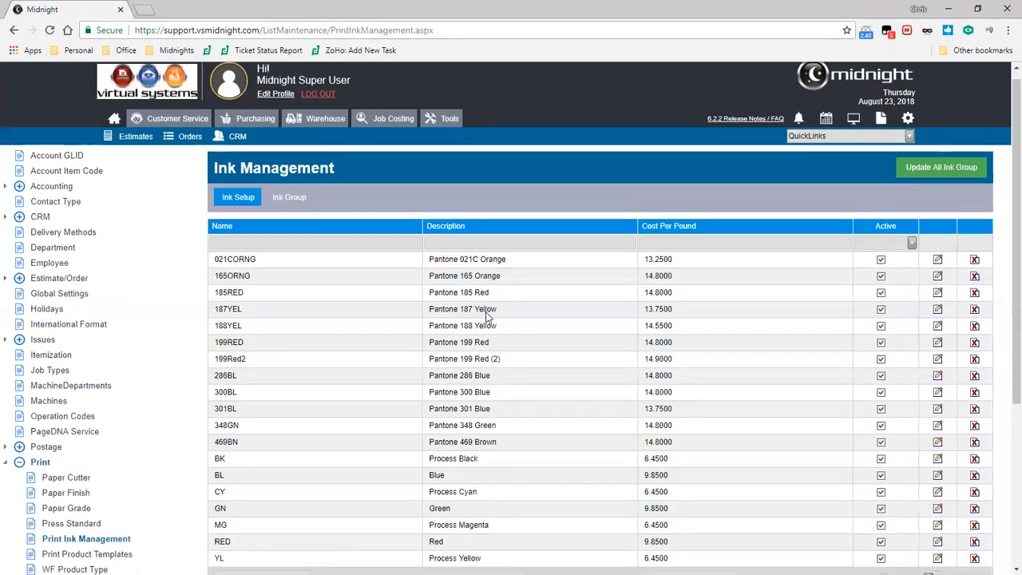
{"action": "scroll", "coordinate": [482, 288], "scroll_direction": "up", "scroll_amount": 1}
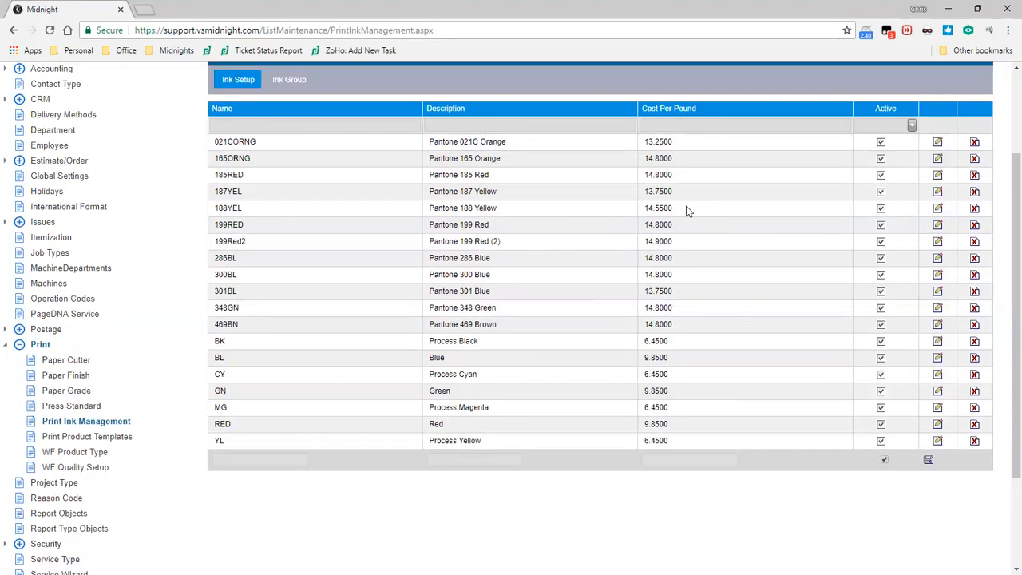
{"action": "scroll", "coordinate": [688, 211], "scroll_direction": "up", "scroll_amount": 1}
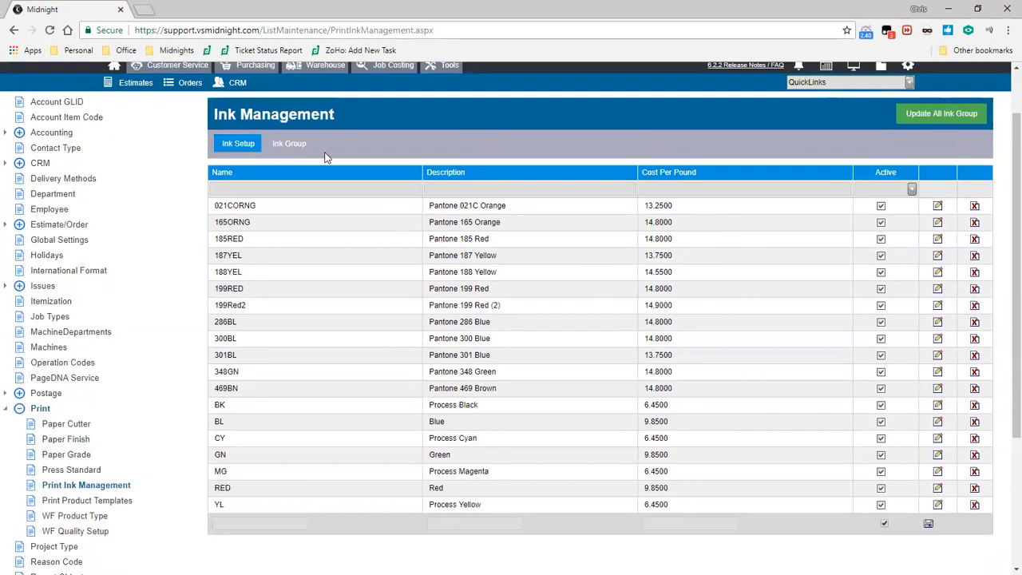
Open the CMYK ink group, look through the inks available to add, and return to the ink groups without changes
{"action": "left_click", "coordinate": [281, 148]}
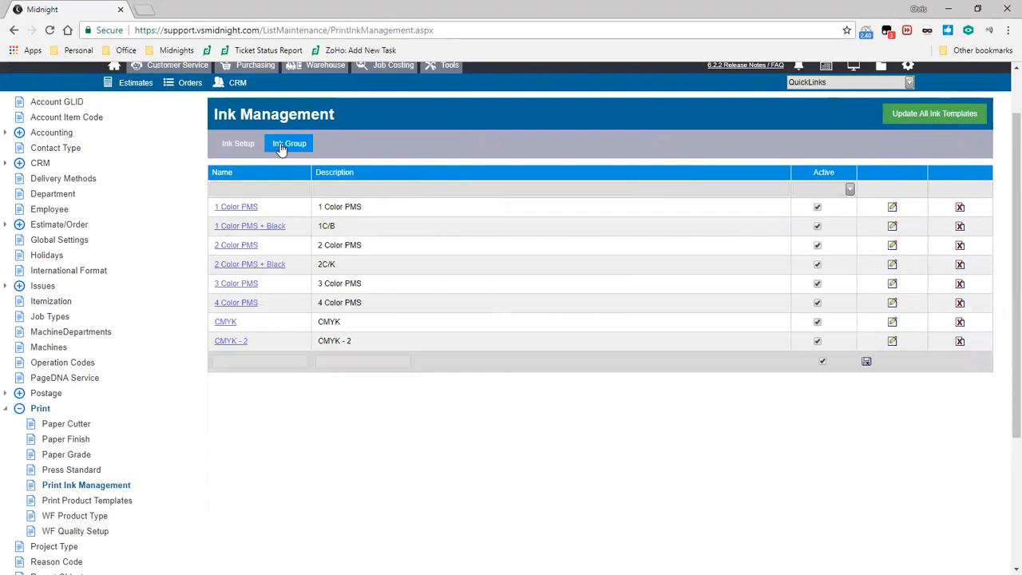
{"action": "left_click", "coordinate": [278, 363]}
{"action": "left_click", "coordinate": [218, 327]}
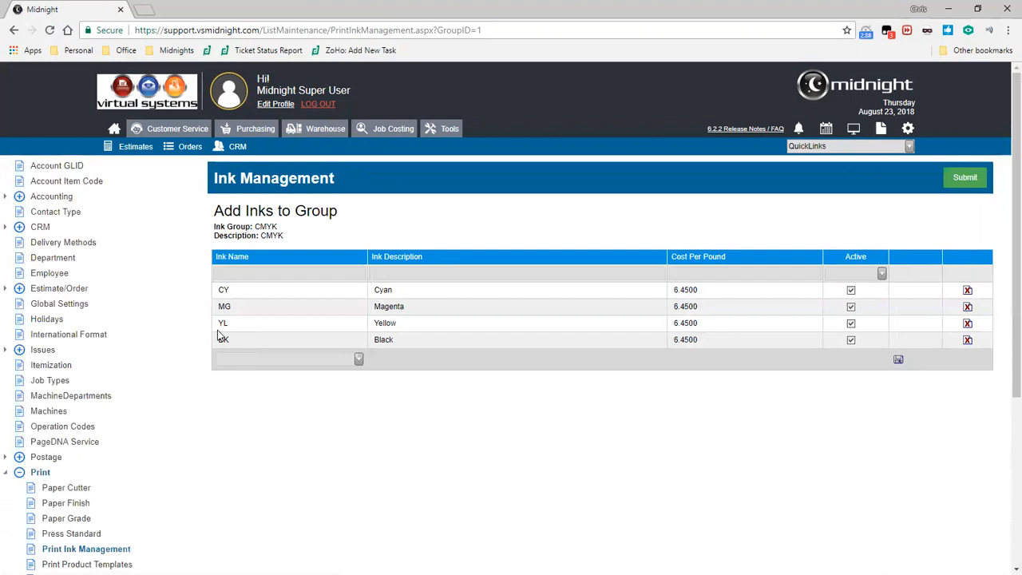
{"action": "left_click", "coordinate": [359, 360]}
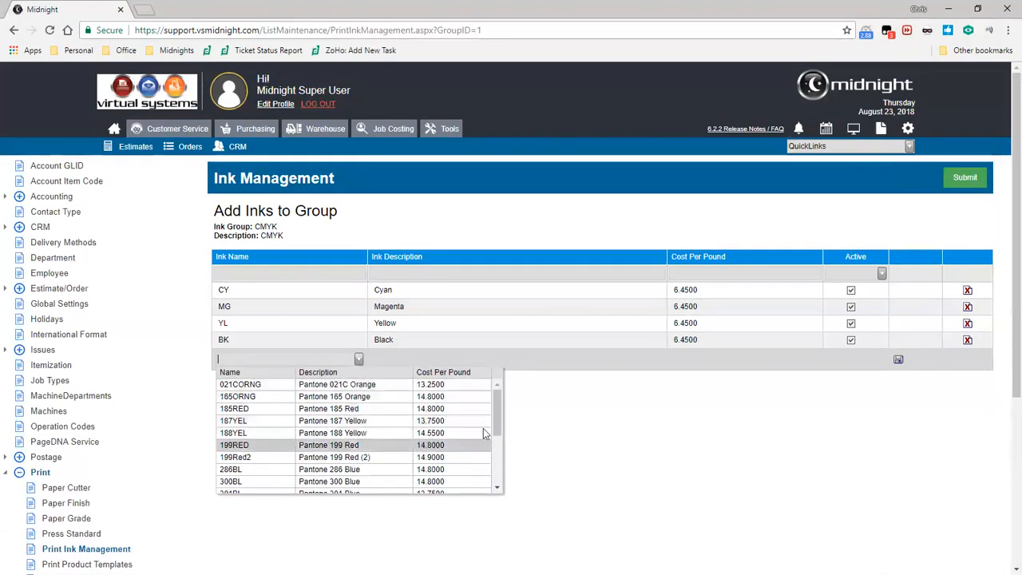
{"action": "mouse_move", "coordinate": [498, 413]}
{"action": "left_mouse_down"}
{"action": "mouse_move", "coordinate": [506, 468]}
{"action": "mouse_move", "coordinate": [502, 418]}
{"action": "left_mouse_up"}
{"action": "left_click", "coordinate": [531, 431]}
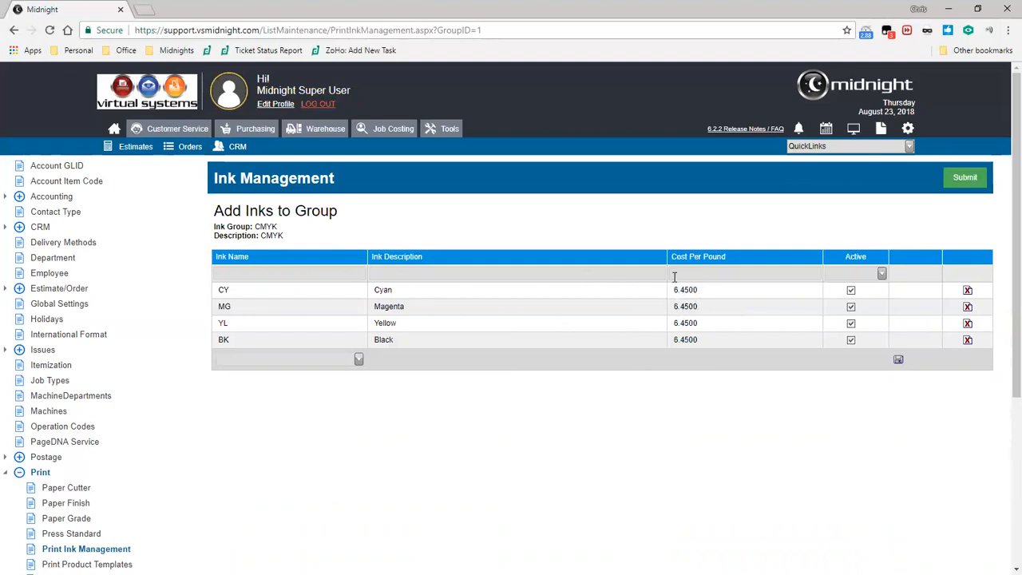
{"action": "left_click", "coordinate": [987, 180]}
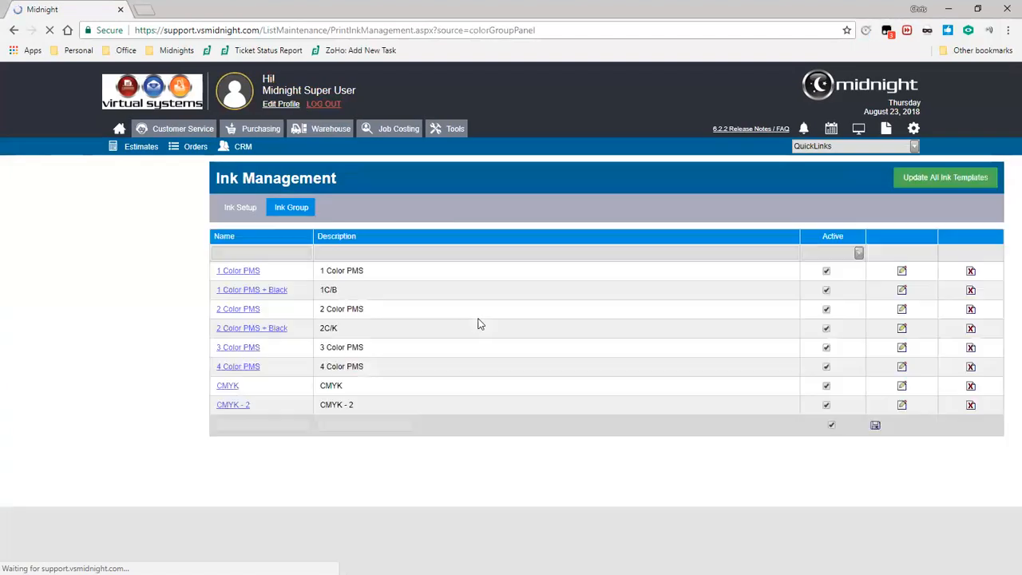
Replace 185RED with 021CORNG in the 2 Color PMS + Black ink group and update all ink groups
{"action": "left_click", "coordinate": [266, 328]}
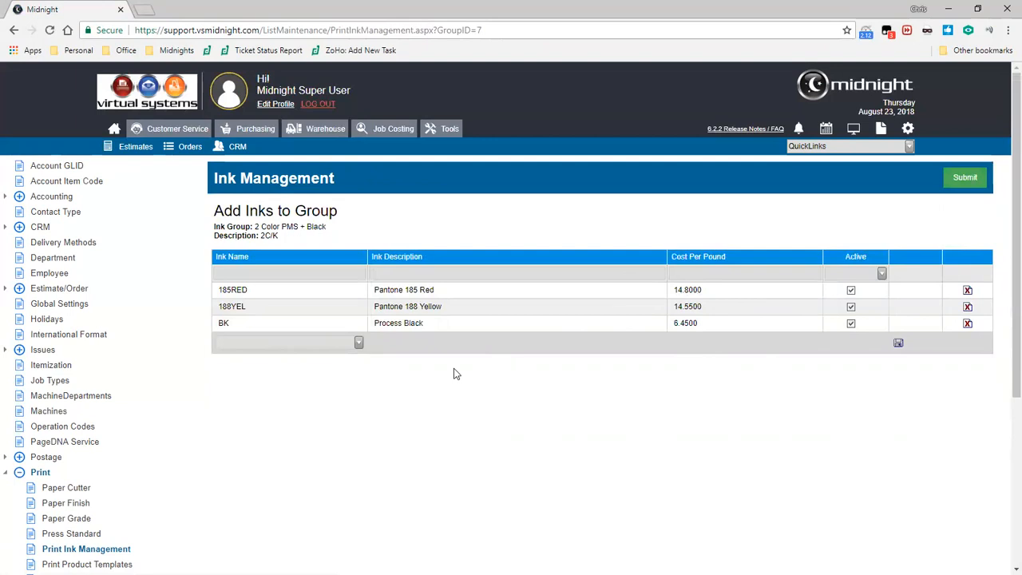
{"action": "left_click", "coordinate": [360, 343]}
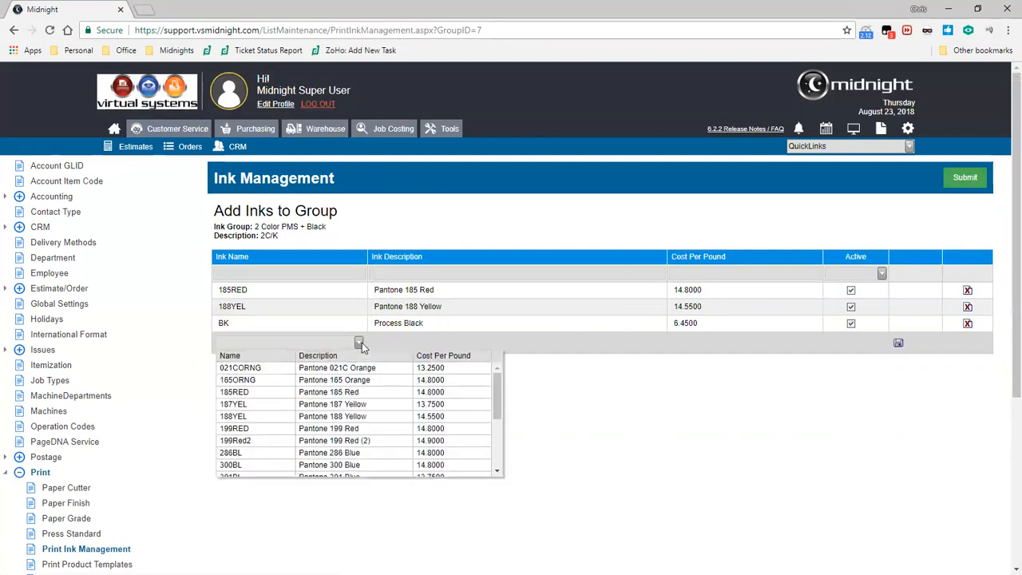
{"action": "left_click", "coordinate": [352, 369]}
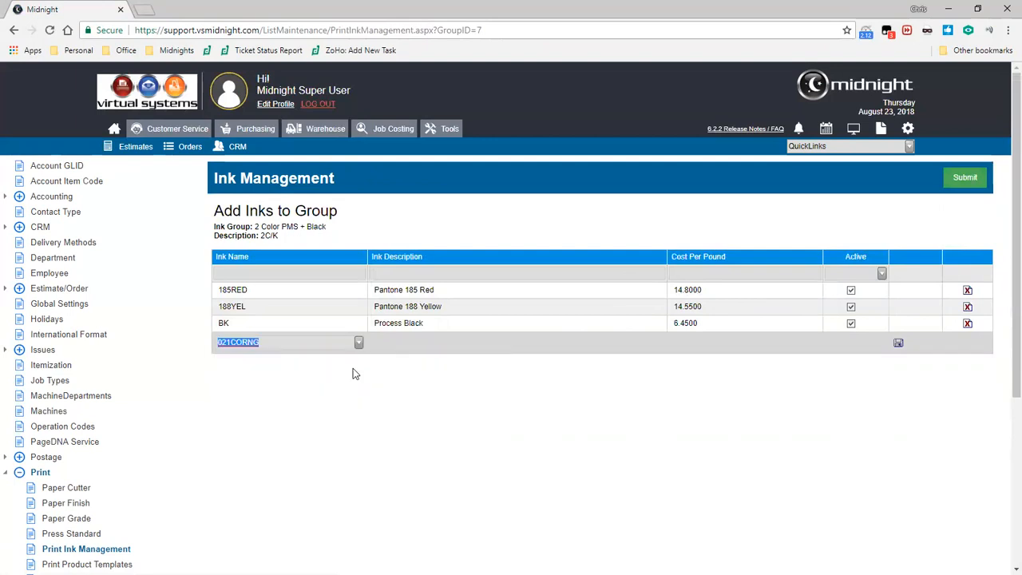
{"action": "left_click", "coordinate": [898, 343]}
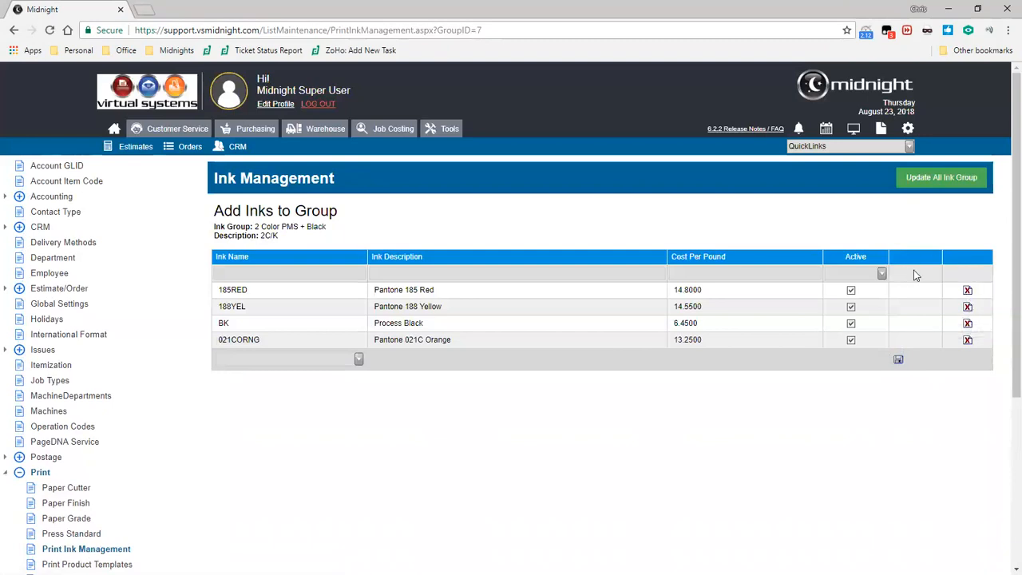
{"action": "left_click", "coordinate": [968, 290]}
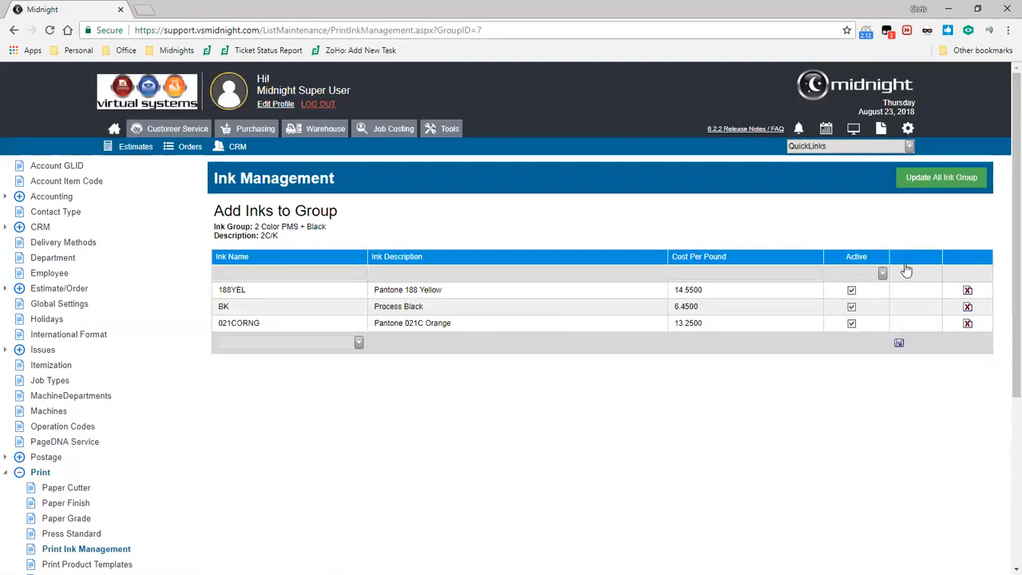
{"action": "left_click", "coordinate": [926, 177]}
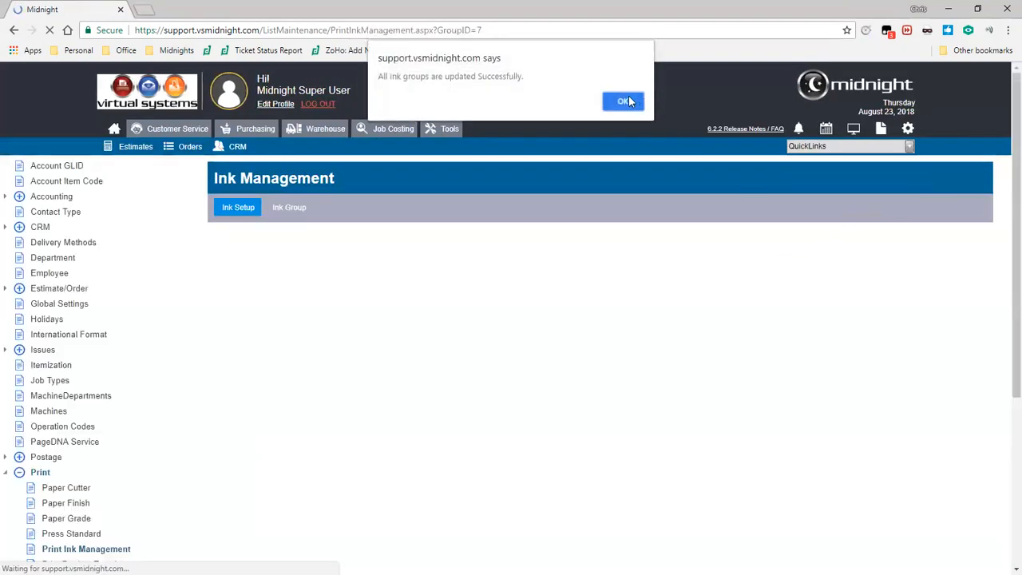
Return to the ink setup in Print Ink Management and examine the blank row for adding an ink's name, description and cost
{"action": "left_click", "coordinate": [628, 94]}
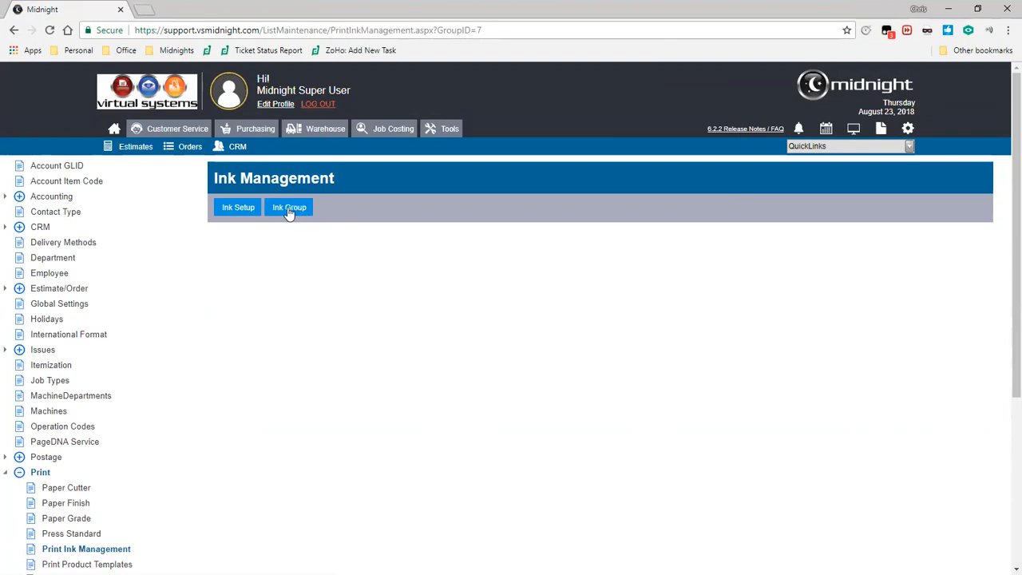
{"action": "left_click", "coordinate": [227, 217]}
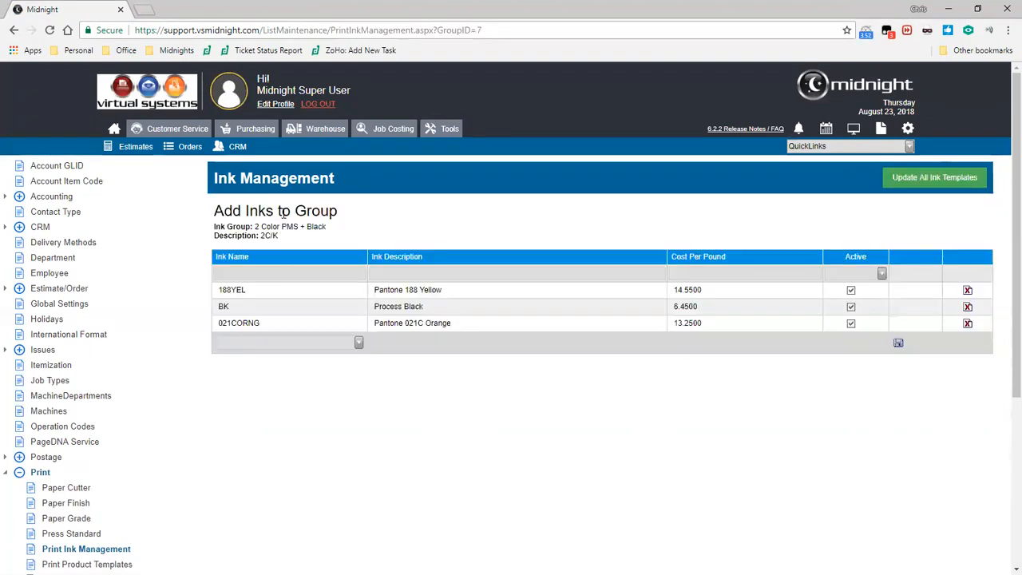
{"action": "left_click", "coordinate": [67, 551]}
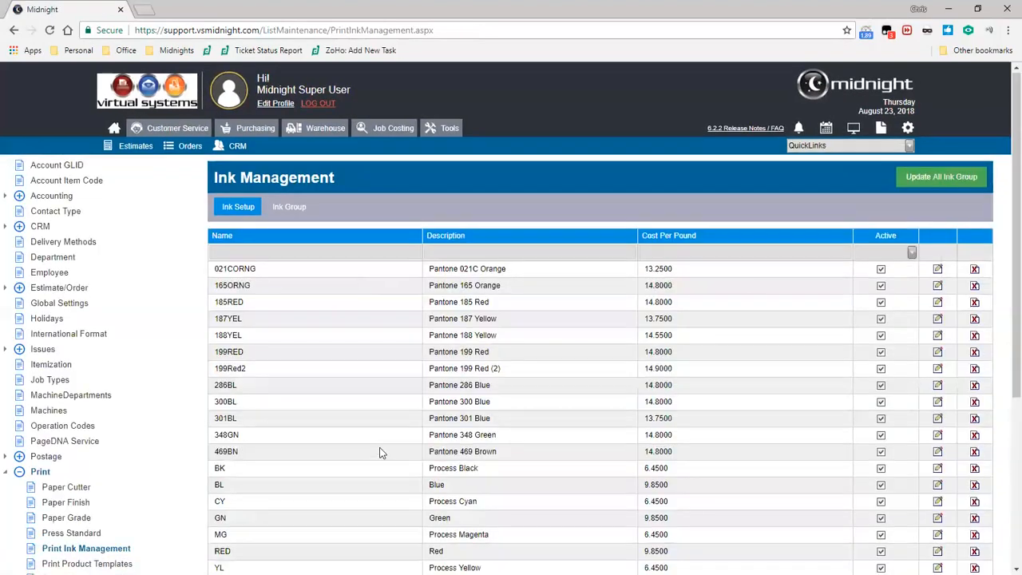
{"action": "scroll", "coordinate": [381, 452], "scroll_direction": "down", "scroll_amount": 4}
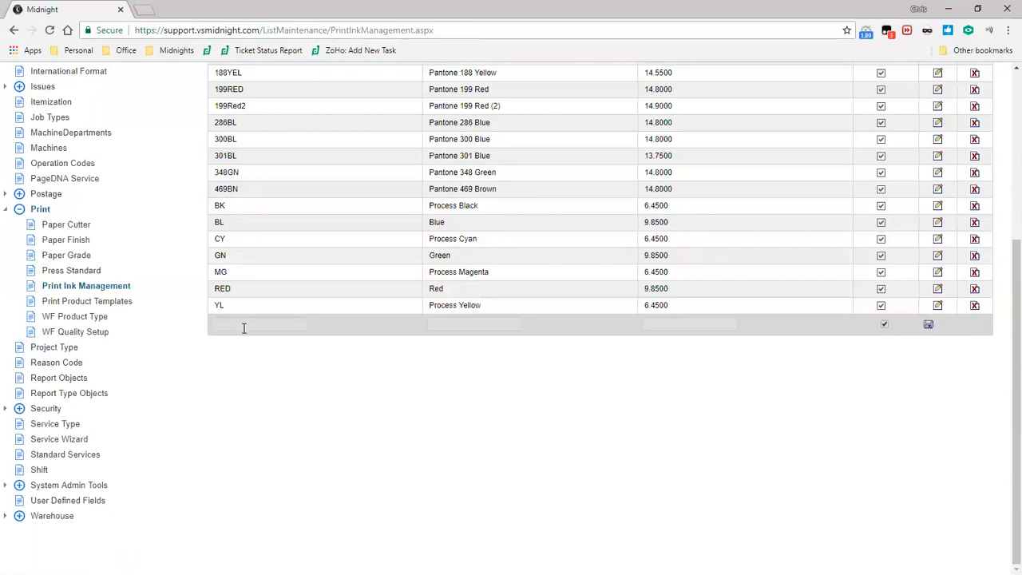
{"action": "left_click", "coordinate": [472, 324]}
{"action": "left_click", "coordinate": [677, 324]}
{"action": "left_click_drag", "start_coordinate": [1015, 435], "coordinate": [1015, 363]}
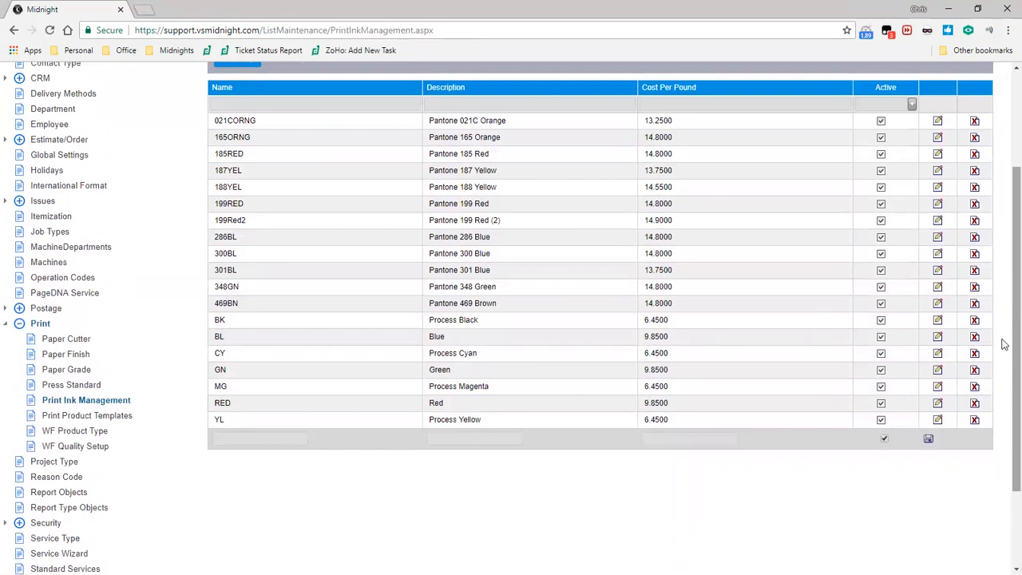
Set the cost per pound of ink 199Red2 to 15.1 and save the row
{"action": "left_click", "coordinate": [938, 222]}
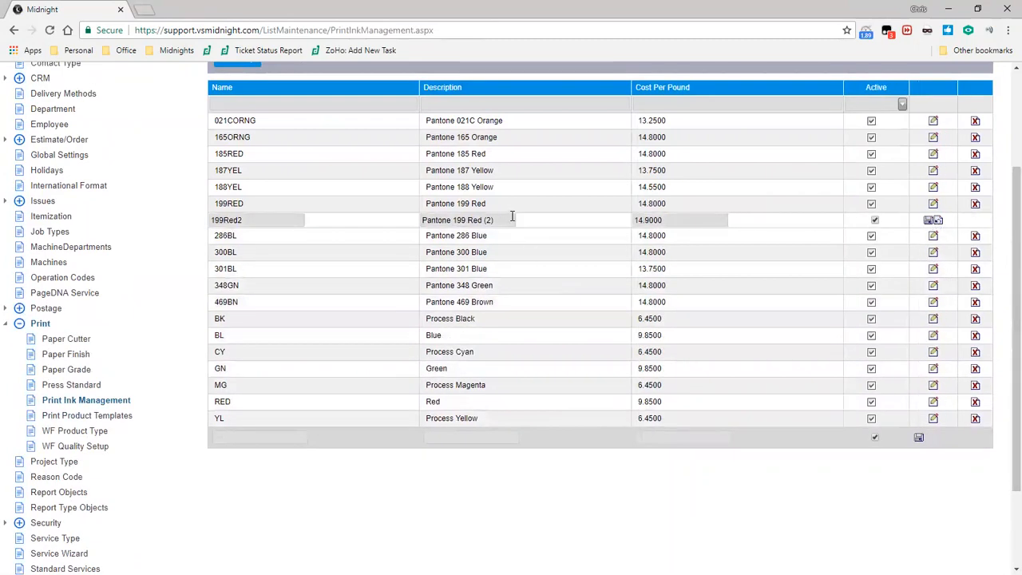
{"action": "left_click", "coordinate": [512, 217]}
{"action": "left_click", "coordinate": [673, 220]}
{"action": "double_click", "coordinate": [672, 221]}
{"action": "type", "text": "15.1"}
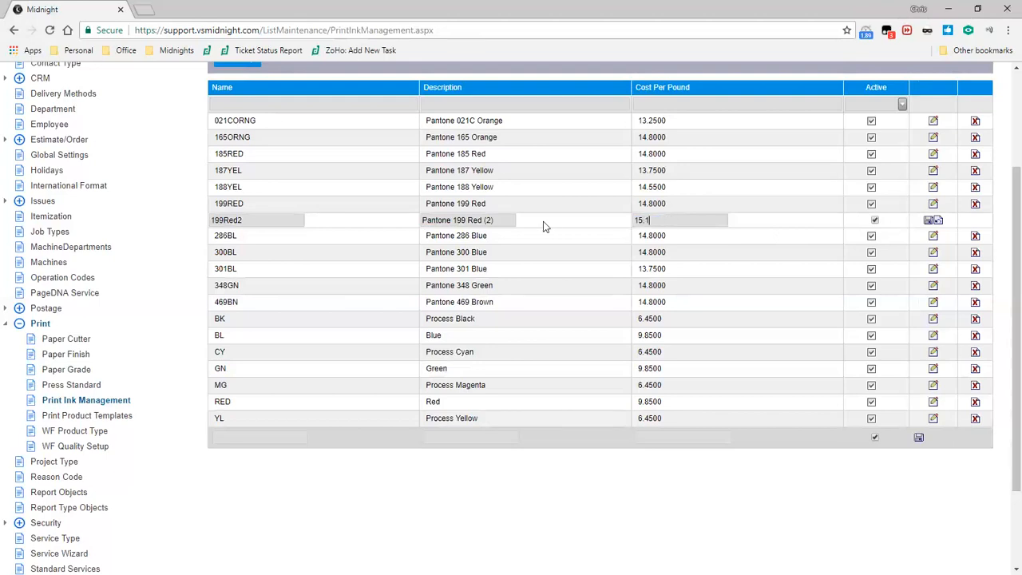
{"action": "left_click", "coordinate": [929, 221]}
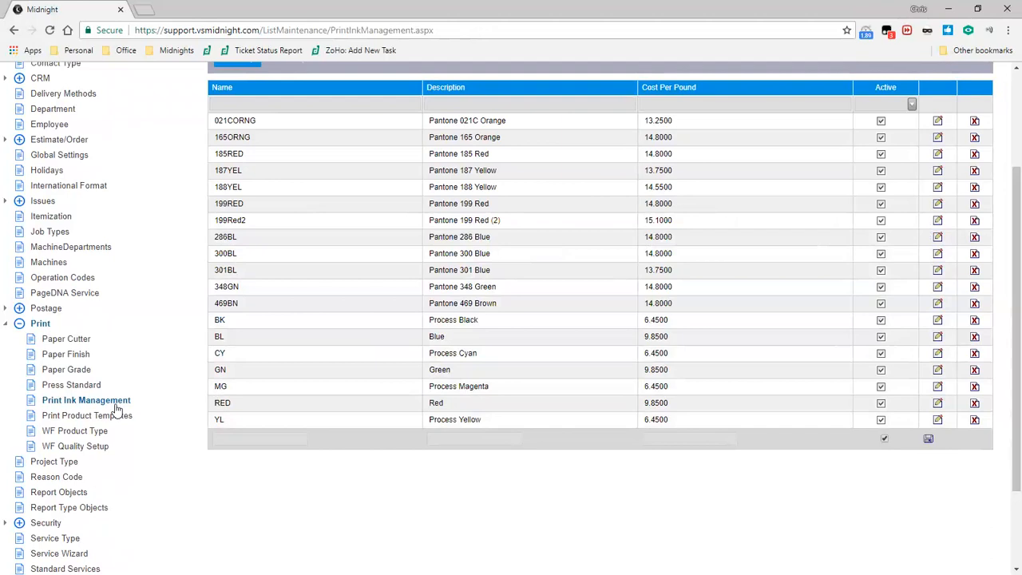
Open the Press Standards list and review the impressions per hour and hourly rates of the presses
{"action": "left_click", "coordinate": [65, 386]}
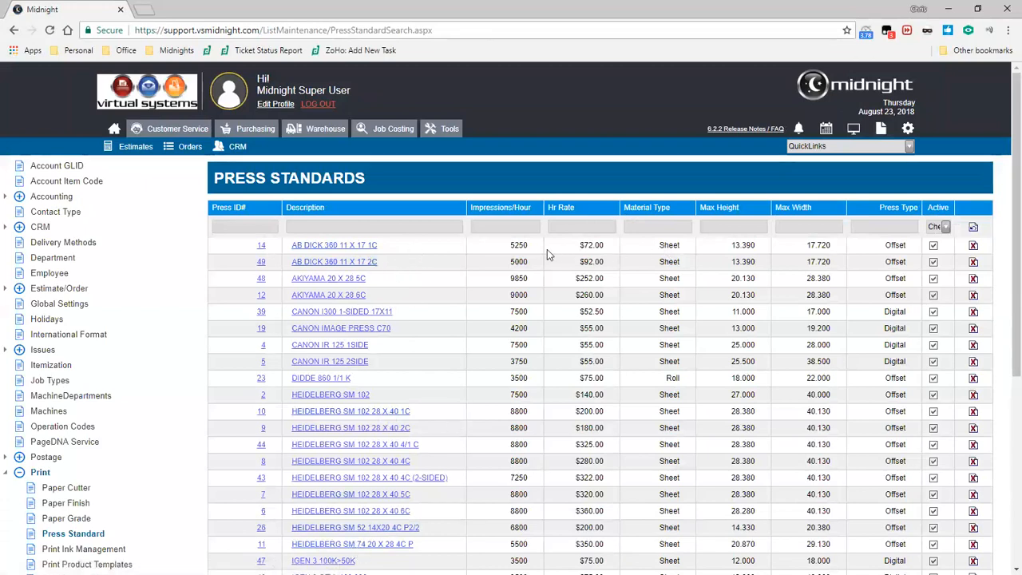
{"action": "double_click", "coordinate": [521, 247]}
{"action": "left_click_drag", "start_coordinate": [580, 246], "coordinate": [604, 245]}
{"action": "left_click", "coordinate": [598, 270]}
{"action": "scroll", "coordinate": [586, 509], "scroll_direction": "down", "scroll_amount": 3}
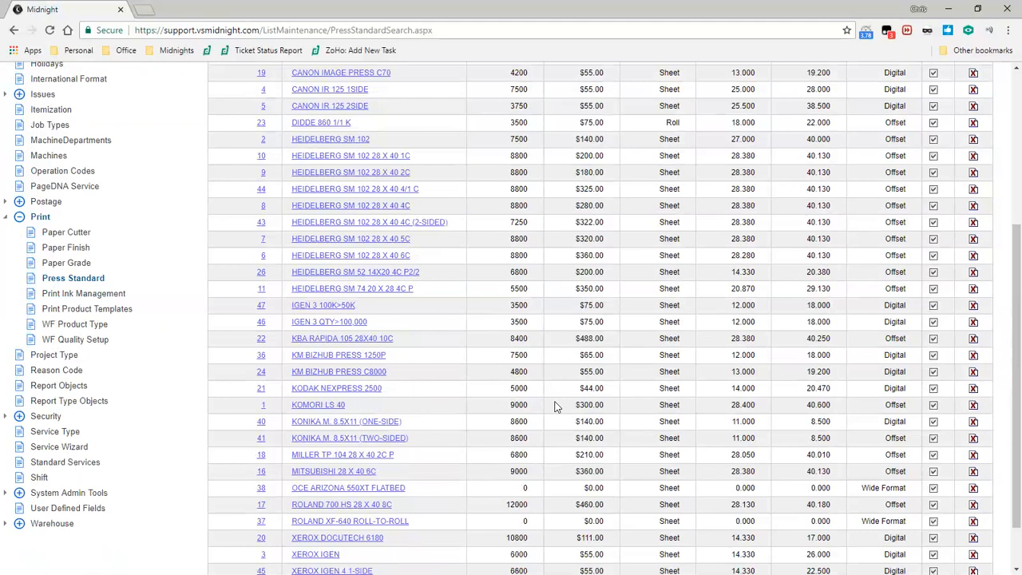
{"action": "scroll", "coordinate": [555, 409], "scroll_direction": "up", "scroll_amount": 1}
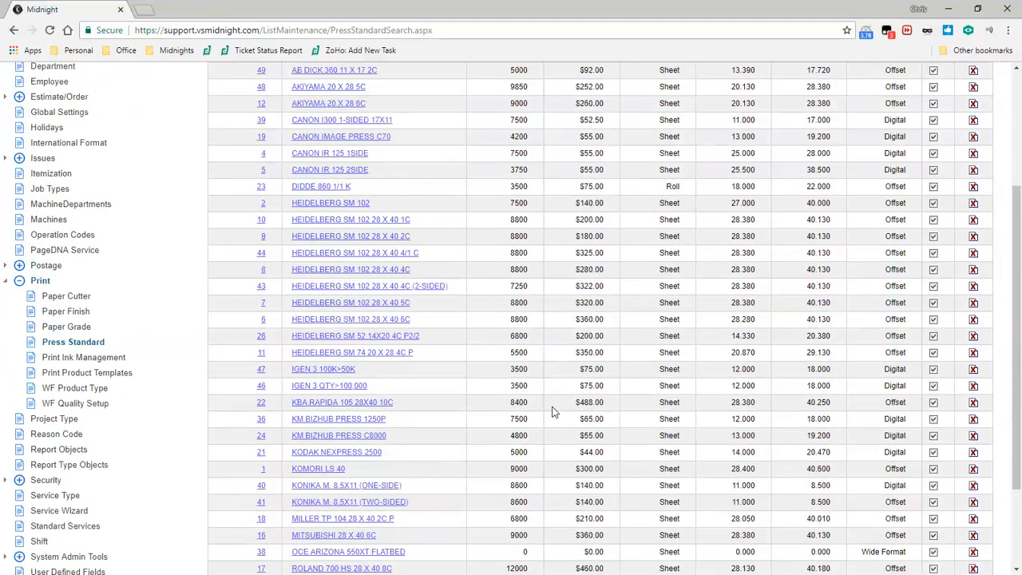
{"action": "scroll", "coordinate": [551, 413], "scroll_direction": "up", "scroll_amount": 1}
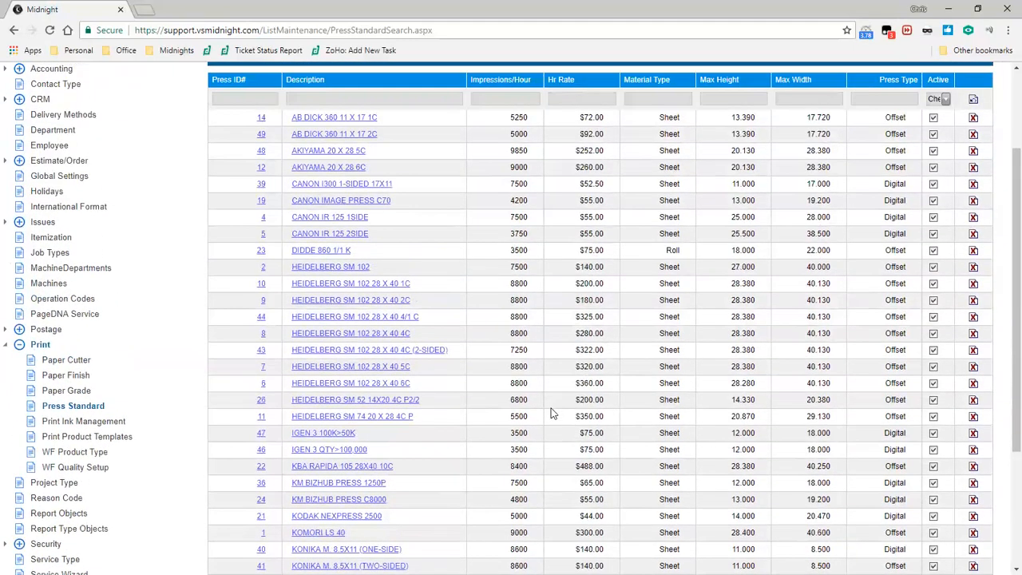
{"action": "scroll", "coordinate": [552, 413], "scroll_direction": "up", "scroll_amount": 2}
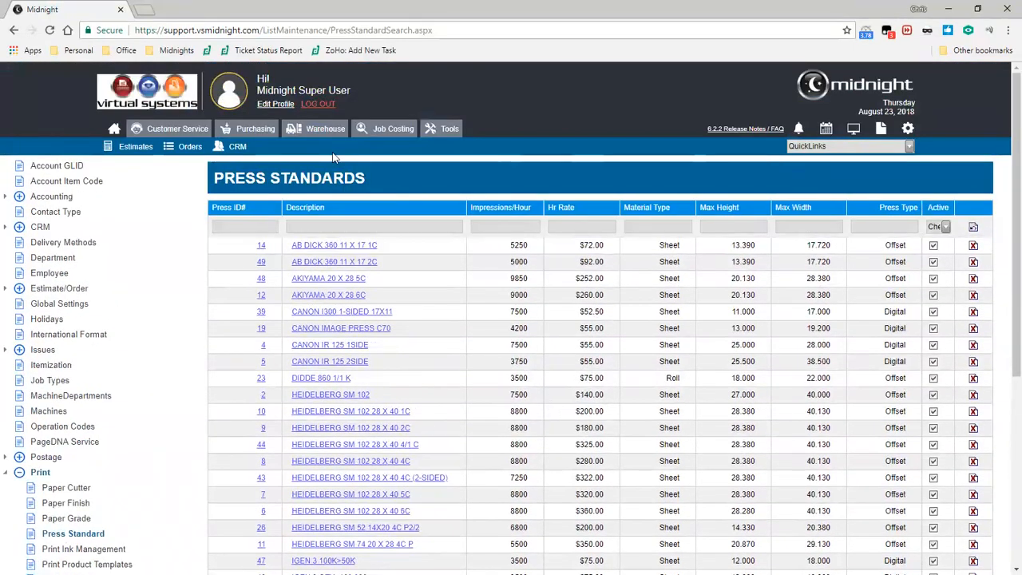
Open the ENV-12345 item from the warehouse inventory, check its paper details, and cancel back to the item search
{"action": "left_click", "coordinate": [332, 128]}
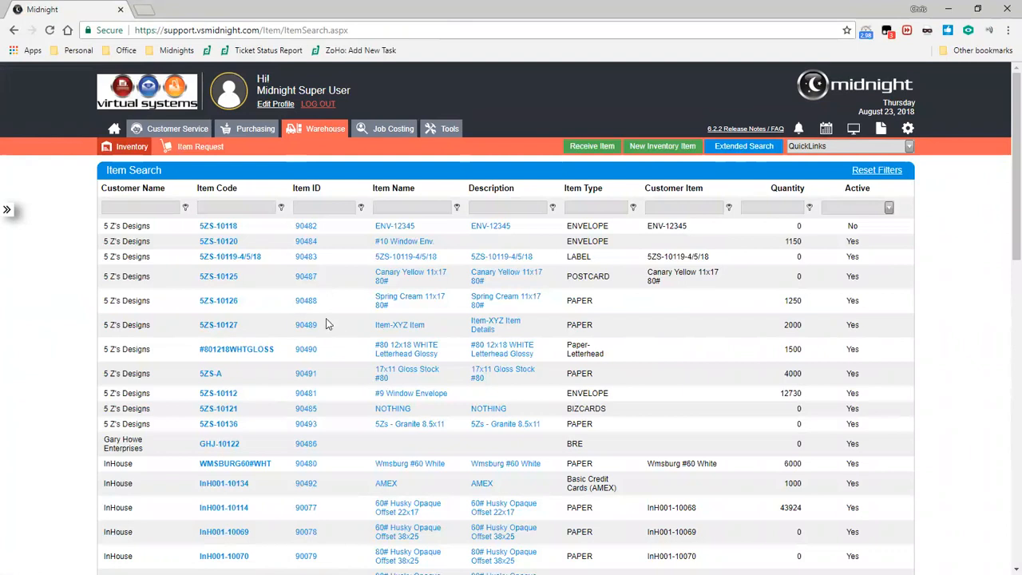
{"action": "left_click", "coordinate": [379, 231]}
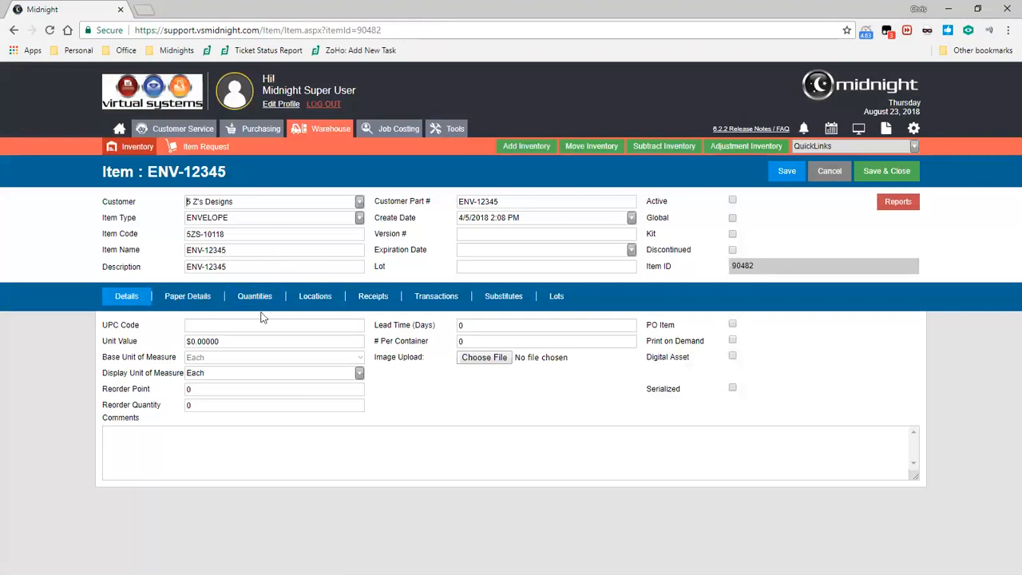
{"action": "left_click", "coordinate": [211, 302]}
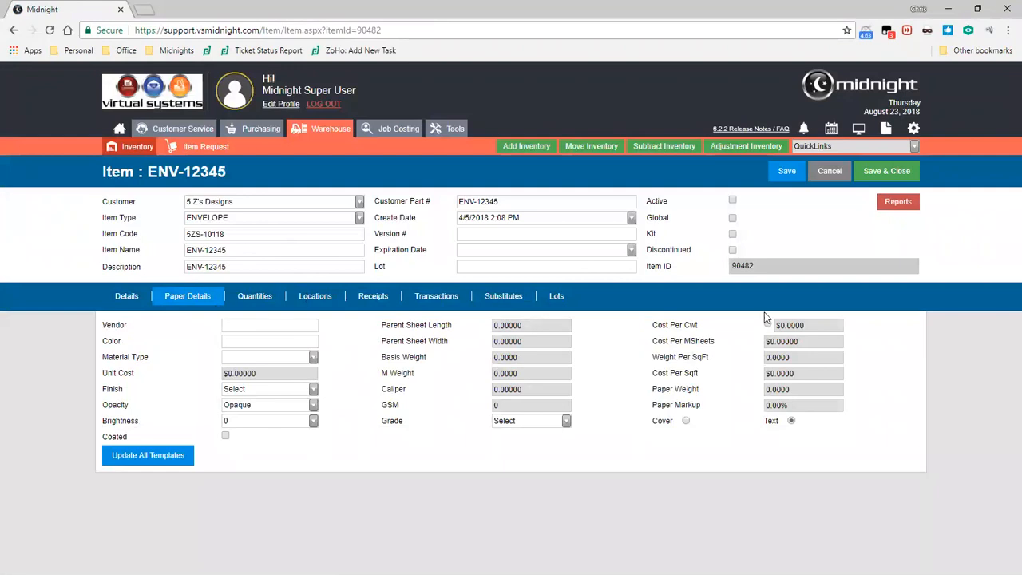
{"action": "left_click", "coordinate": [831, 172]}
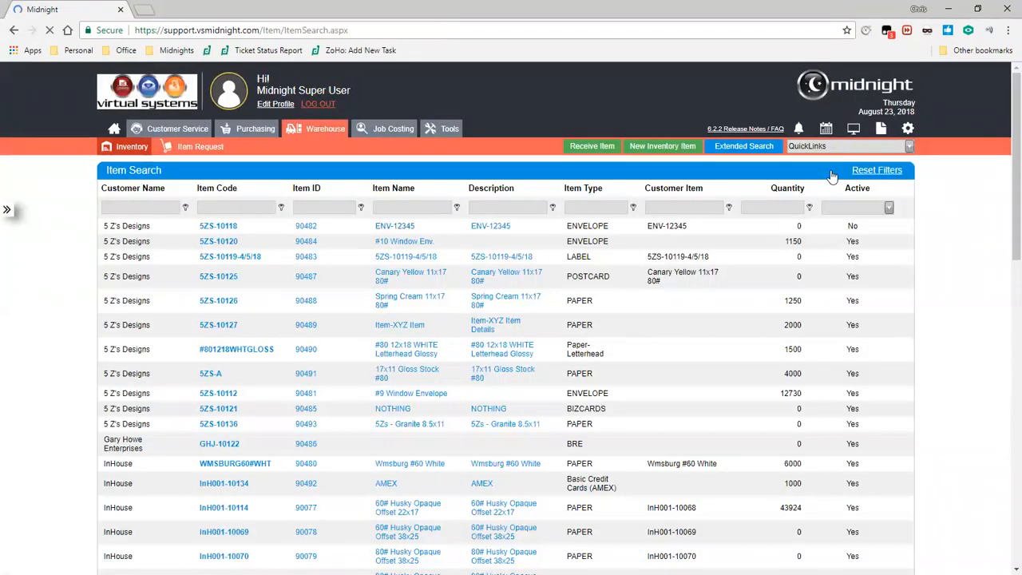
Open the paper details of the 17x11 Gloss Stock #80 item and enter vendor AB Paper and color Granite
{"action": "left_click", "coordinate": [412, 376]}
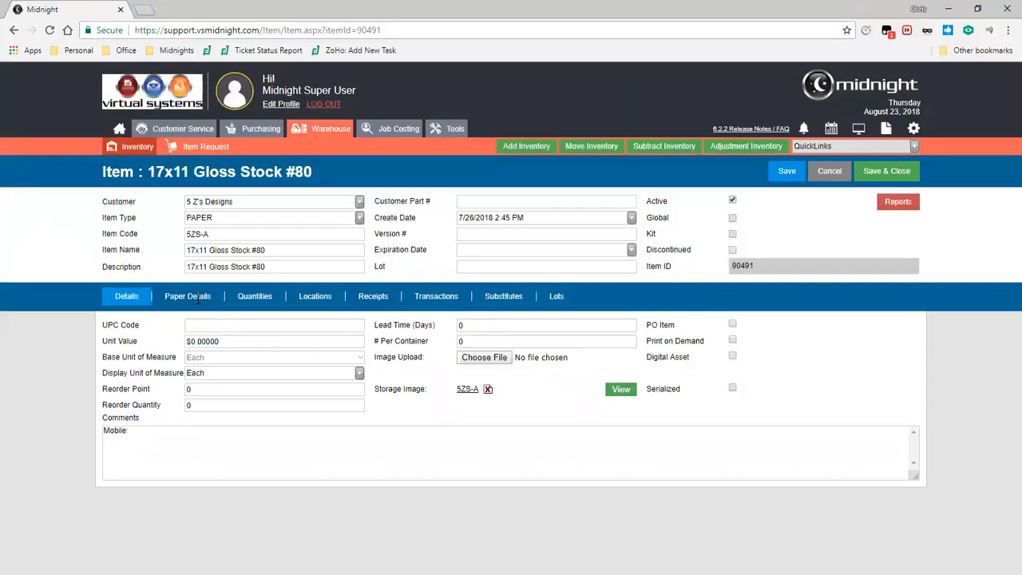
{"action": "left_click", "coordinate": [199, 298]}
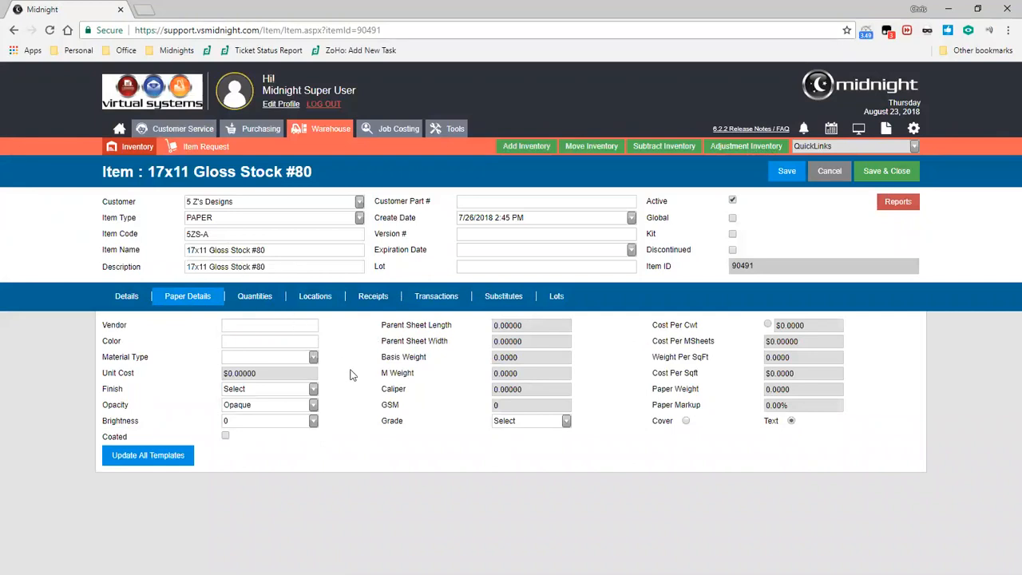
{"action": "left_click", "coordinate": [284, 322]}
{"action": "type", "text": "AB Pa"}
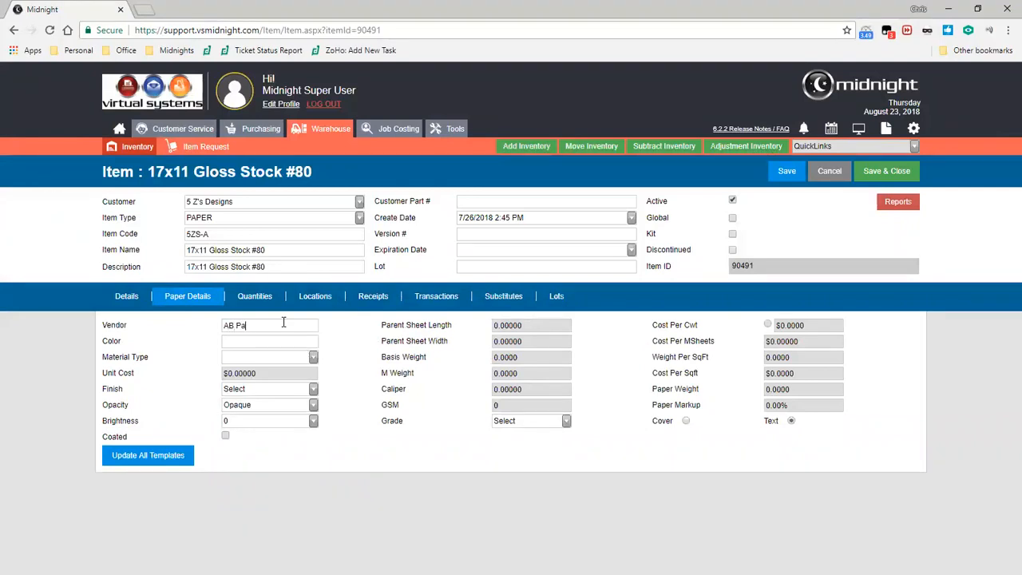
{"action": "type", "text": "perGranite"}
Try the material types Sheet and Roll on the paper item and dismiss the resulting message
{"action": "left_click", "coordinate": [313, 361]}
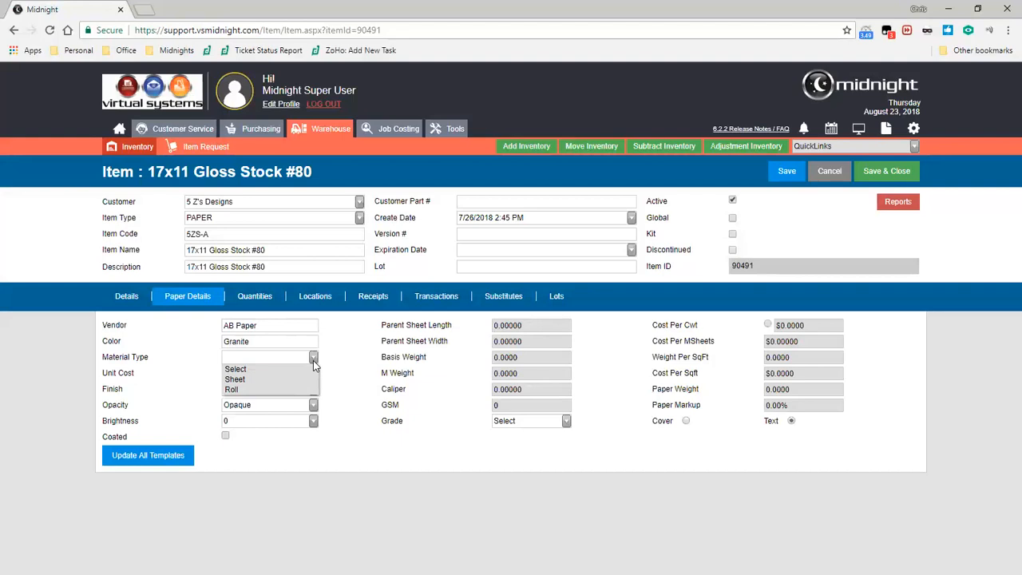
{"action": "left_click", "coordinate": [243, 378]}
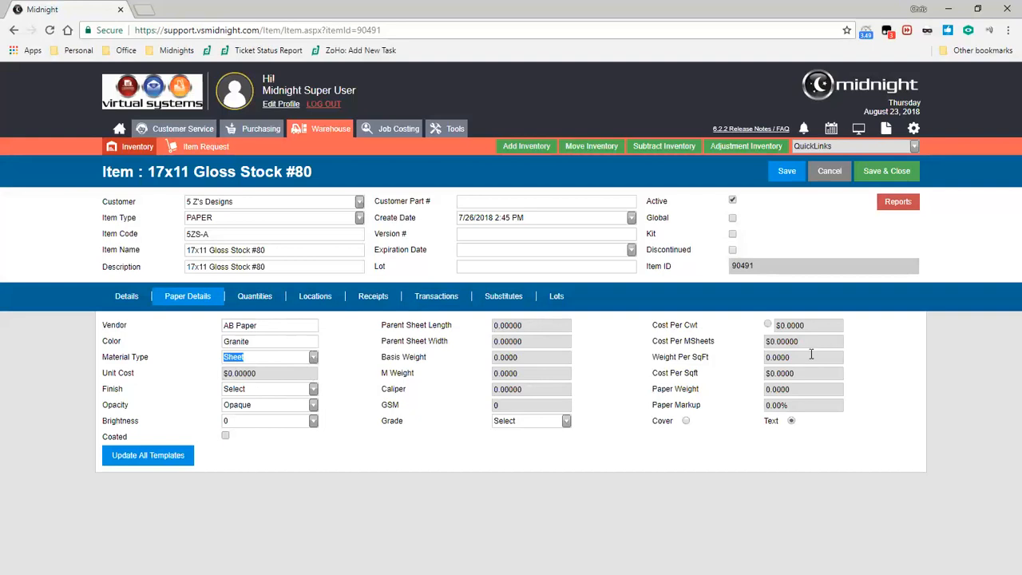
{"action": "double_click", "coordinate": [390, 326]}
{"action": "left_click", "coordinate": [457, 334]}
{"action": "left_click", "coordinate": [314, 361]}
{"action": "left_click", "coordinate": [279, 389]}
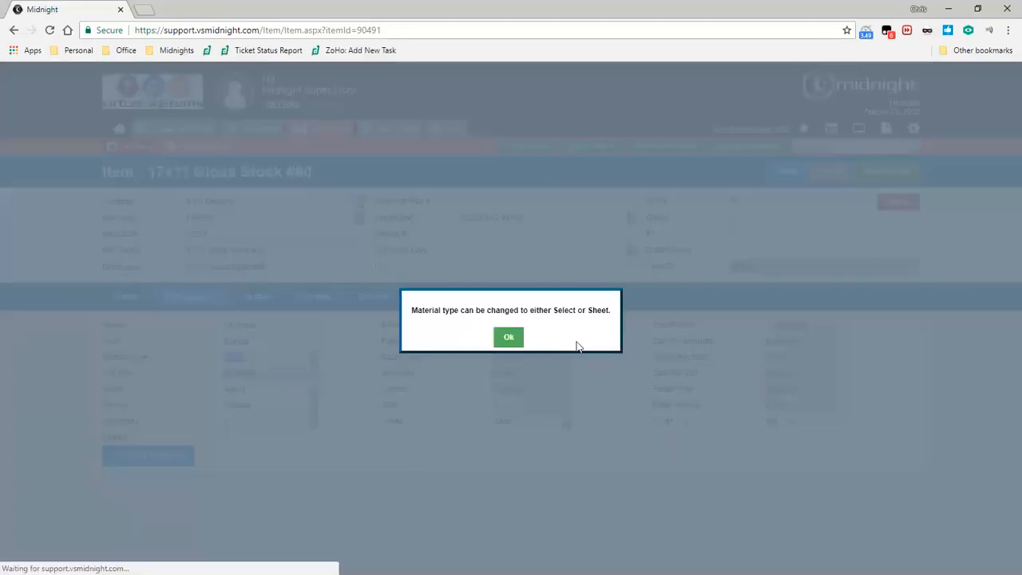
{"action": "left_click", "coordinate": [506, 339]}
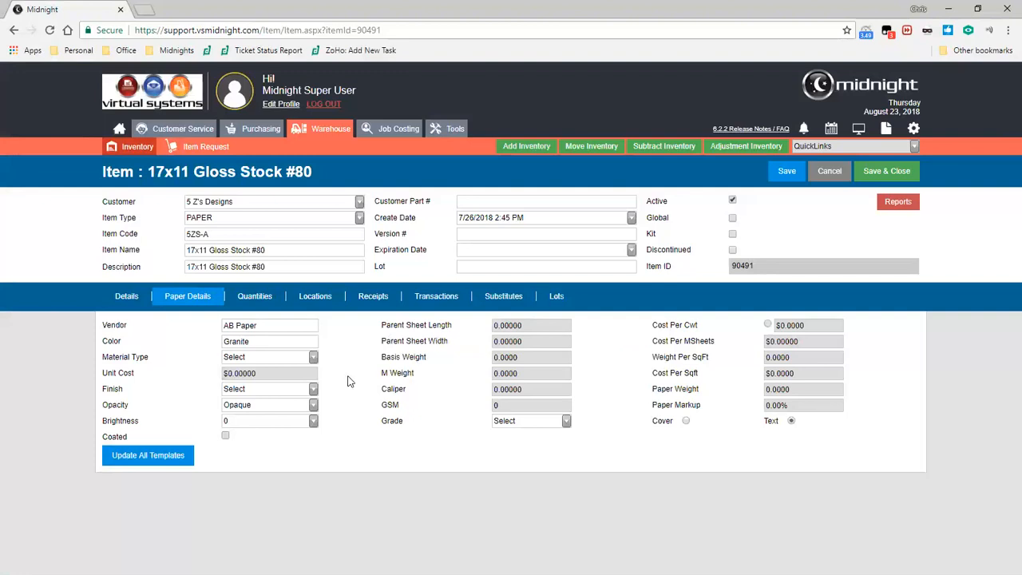
Examine the paper item's unit cost field and look through the available grade and finish options
{"action": "left_click_drag", "start_coordinate": [292, 376], "coordinate": [170, 373]}
{"action": "left_click", "coordinate": [558, 423]}
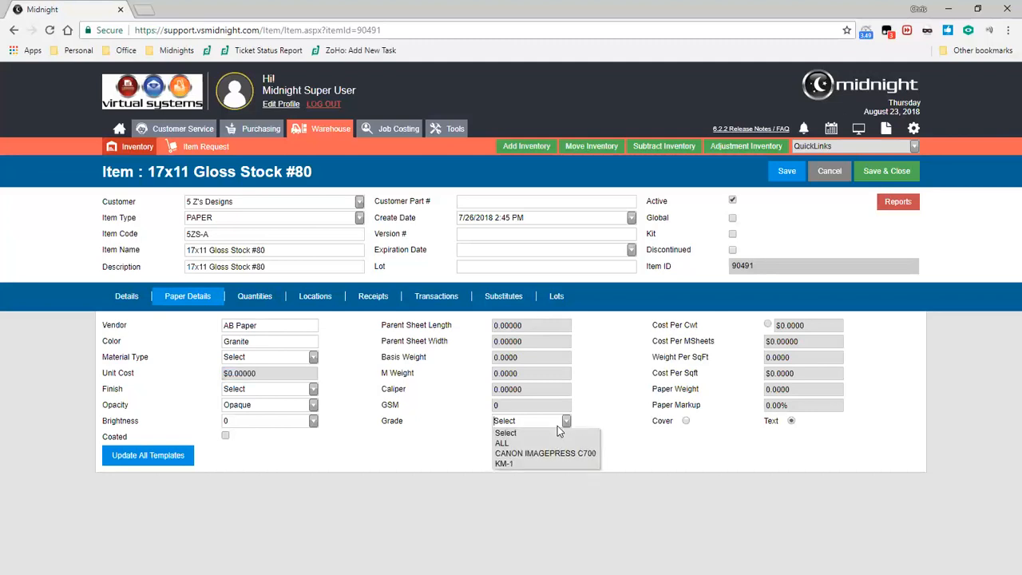
{"action": "left_click", "coordinate": [311, 404]}
{"action": "left_click", "coordinate": [313, 390]}
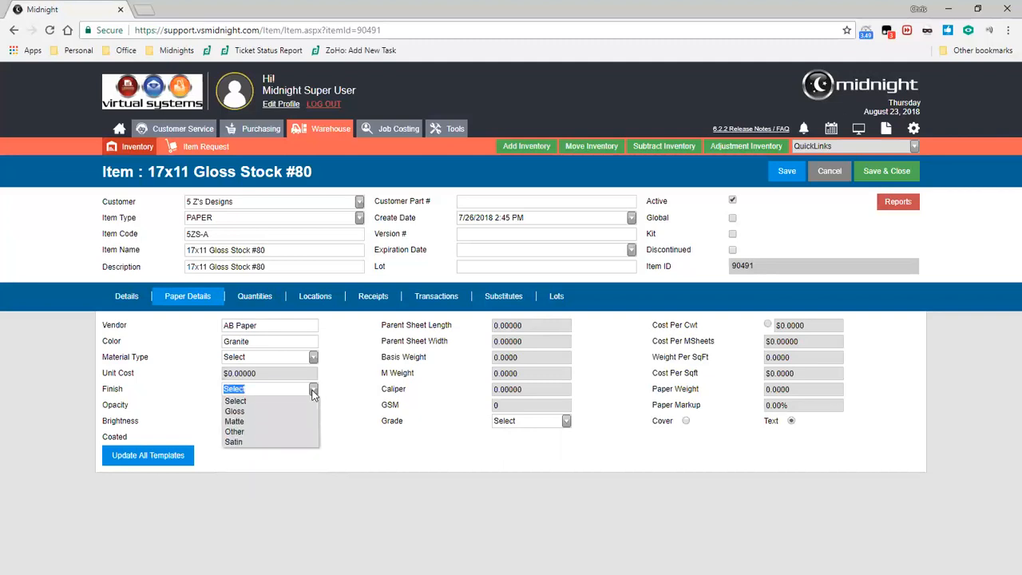
{"action": "left_click", "coordinate": [506, 423]}
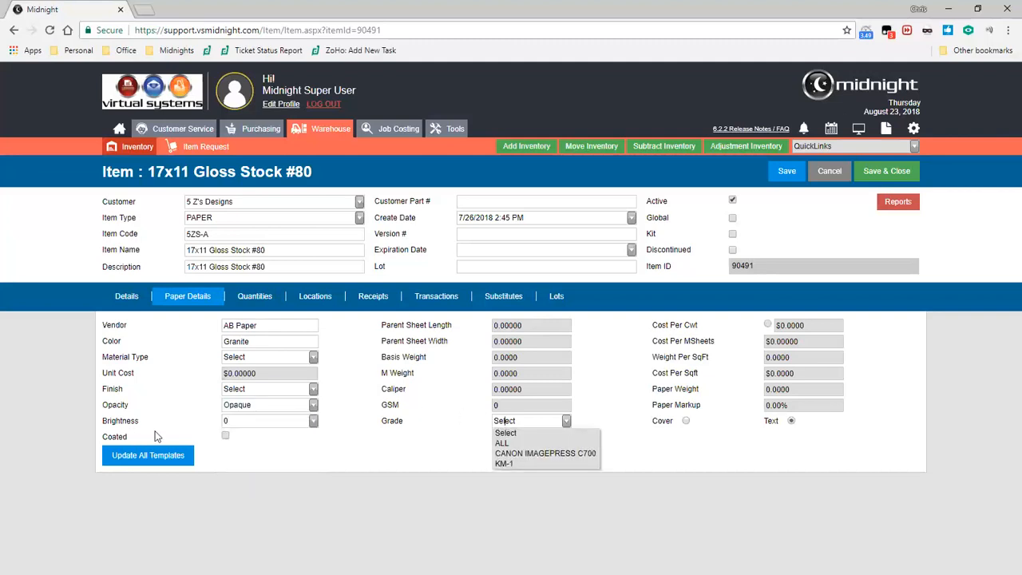
{"action": "left_click", "coordinate": [240, 408]}
{"action": "left_click", "coordinate": [252, 404]}
{"action": "left_click", "coordinate": [252, 391]}
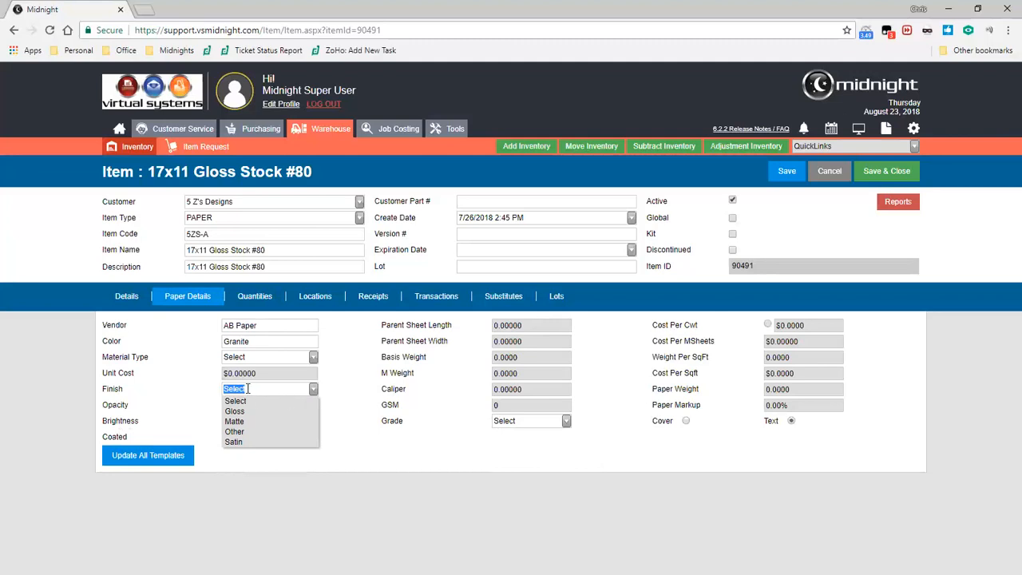
{"action": "left_click", "coordinate": [400, 453]}
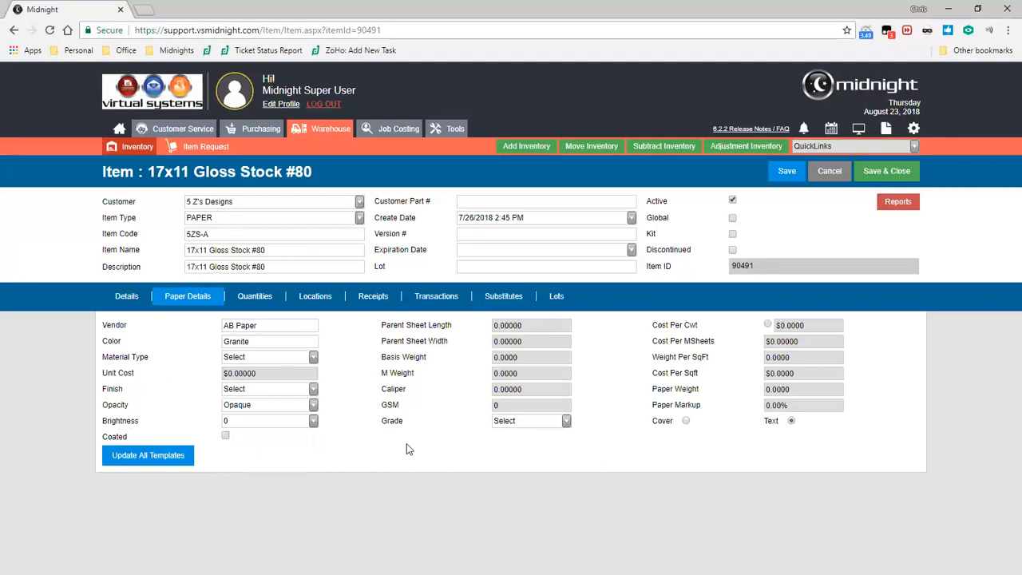
{"action": "left_click", "coordinate": [515, 421]}
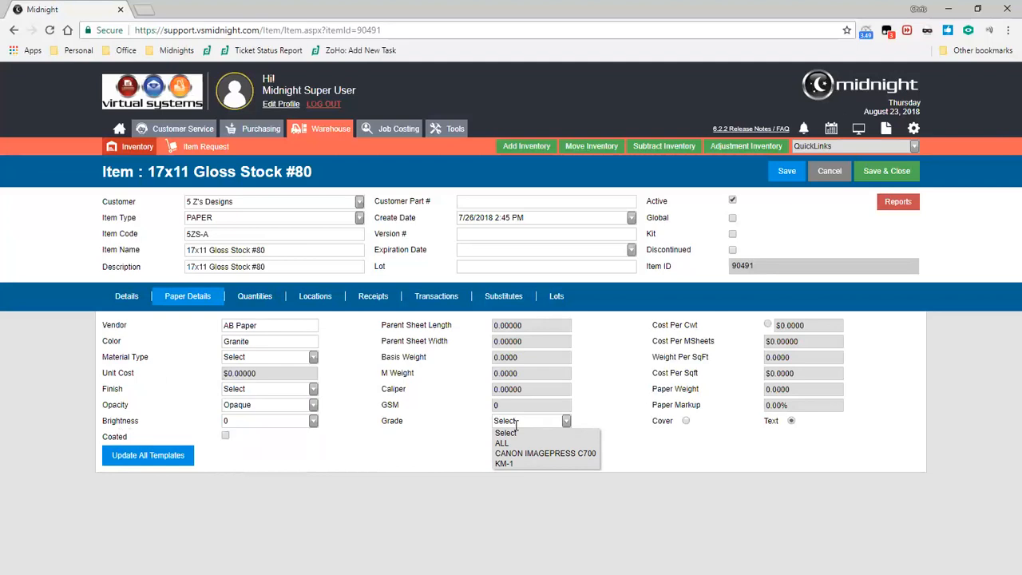
Look through the brightness and opacity options for the paper item without changing them
{"action": "left_click", "coordinate": [316, 427]}
{"action": "left_click", "coordinate": [316, 427]}
{"action": "left_click_drag", "start_coordinate": [317, 437], "coordinate": [314, 499]}
{"action": "left_click", "coordinate": [314, 407]}
{"action": "left_click_drag", "start_coordinate": [312, 431], "coordinate": [316, 474]}
{"action": "left_click", "coordinate": [339, 464]}
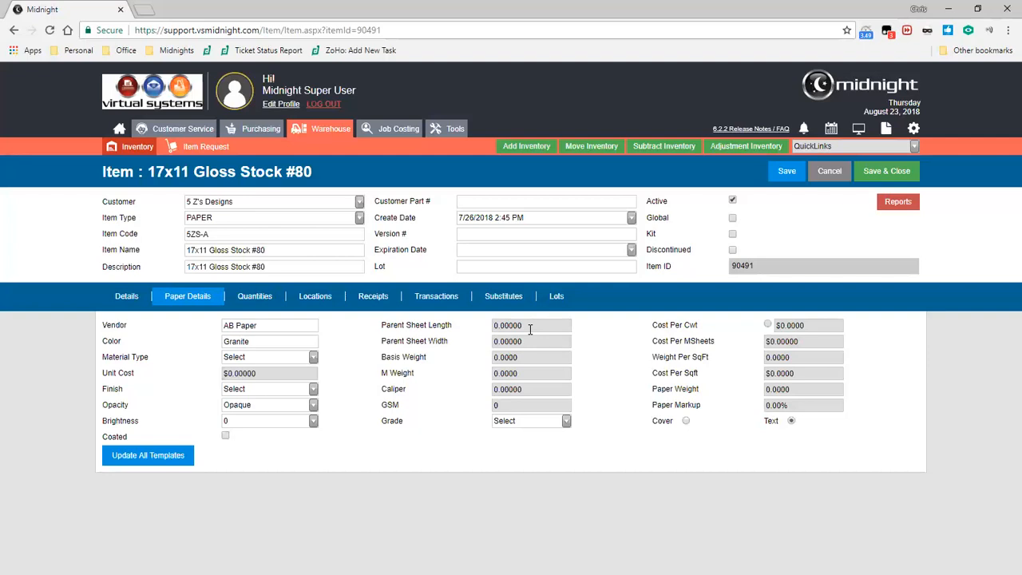
Set the material type to Sheet, with a parent sheet length of 17 and width of 11
{"action": "left_click", "coordinate": [256, 360]}
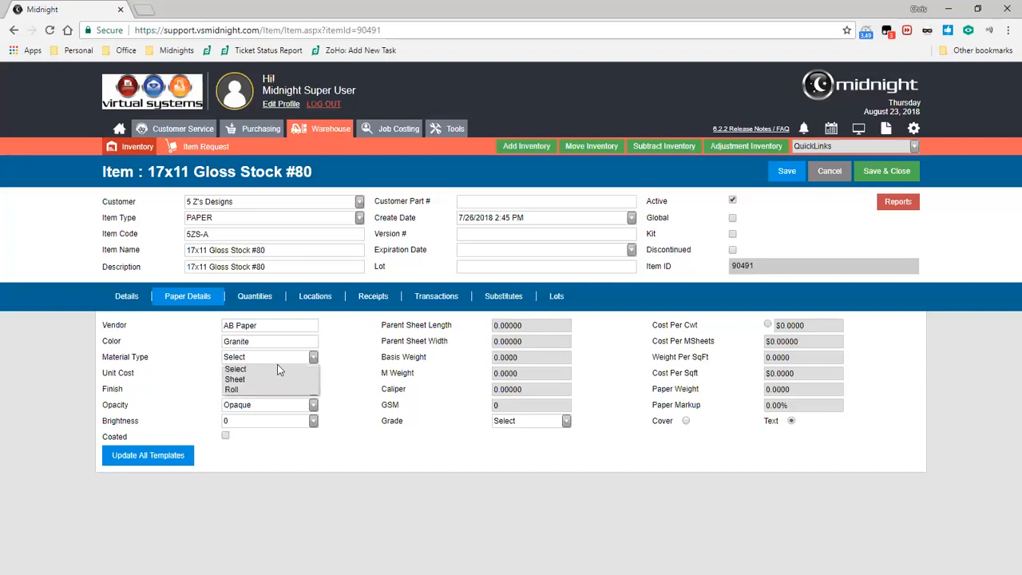
{"action": "left_click", "coordinate": [239, 378]}
{"action": "left_click", "coordinate": [503, 325]}
{"action": "double_click", "coordinate": [503, 325]}
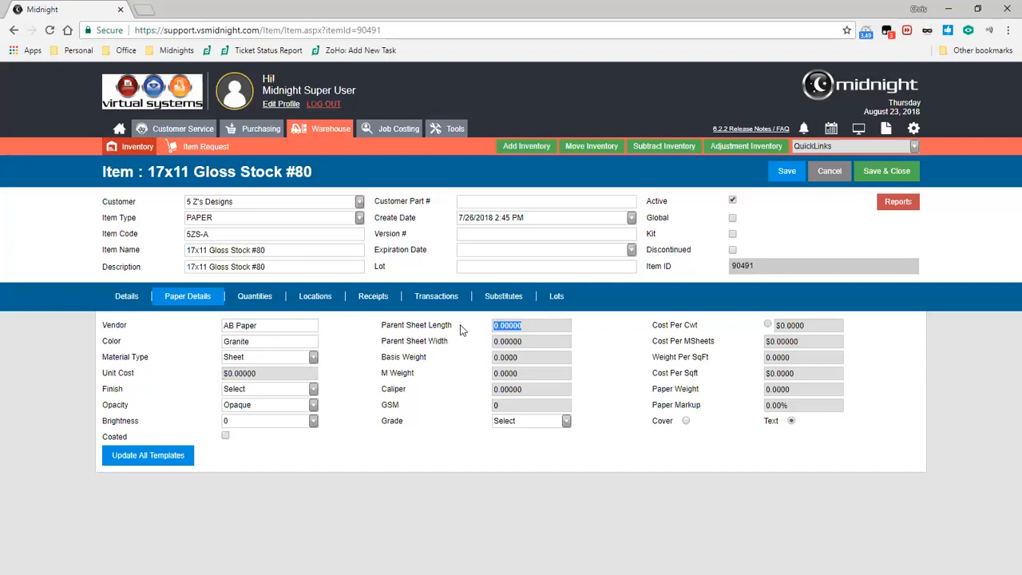
{"action": "type", "text": "17"}
{"action": "key", "text": "Tab"}
{"action": "type", "text": "11"}
Examine the paper item's basis weight, caliper, cost per cwt, MSheets and sqft, and paper markup fields
{"action": "left_click", "coordinate": [543, 356]}
{"action": "key", "text": "Tab"}
{"action": "left_click", "coordinate": [558, 390]}
{"action": "key", "text": "Tab"}
{"action": "key", "text": "Tab"}
{"action": "left_click", "coordinate": [814, 341]}
{"action": "left_click", "coordinate": [814, 341]}
{"action": "left_click_drag", "start_coordinate": [837, 326], "coordinate": [864, 352]}
{"action": "left_click", "coordinate": [803, 405]}
{"action": "left_click_drag", "start_coordinate": [792, 358], "coordinate": [743, 384]}
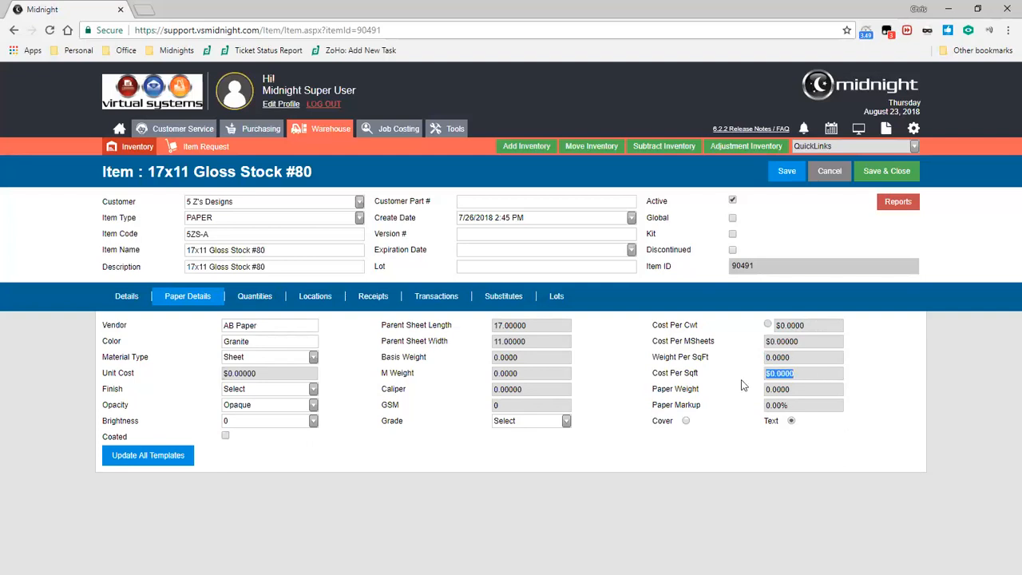
{"action": "left_click", "coordinate": [735, 388]}
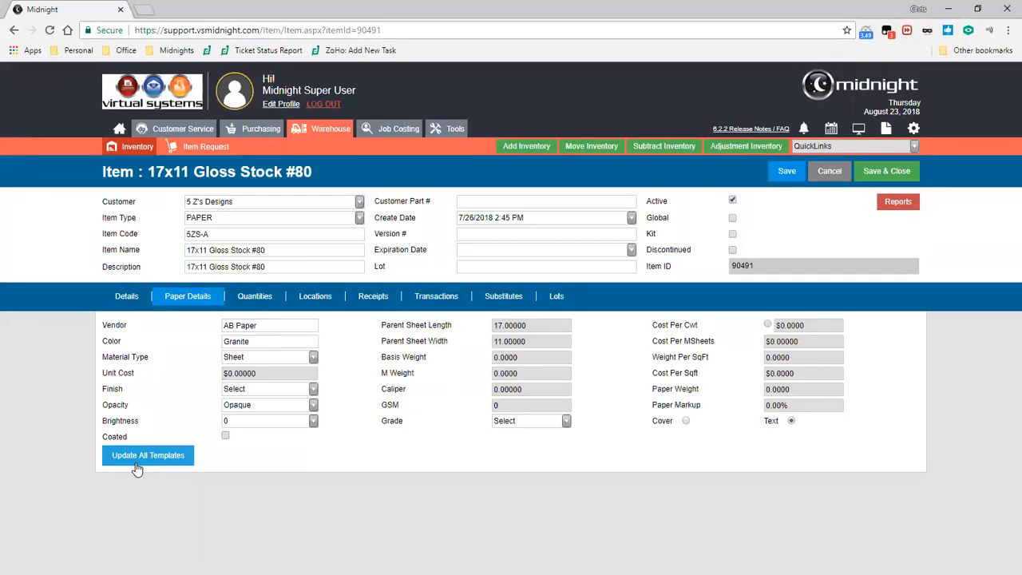
Leave the paper item without saving its changes and open the Print Product Templates list in the print setup
{"action": "left_click", "coordinate": [915, 136]}
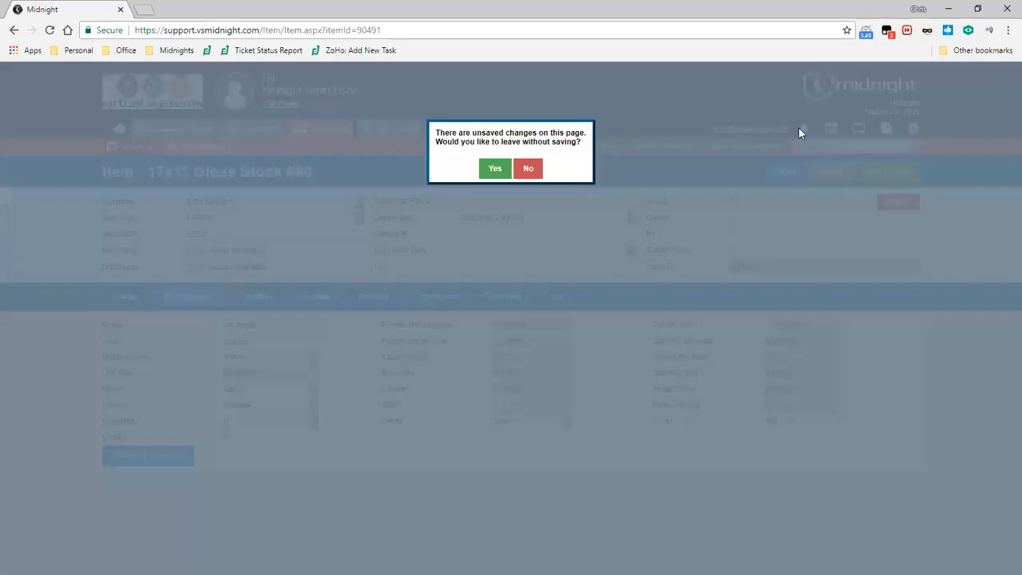
{"action": "left_click", "coordinate": [505, 174]}
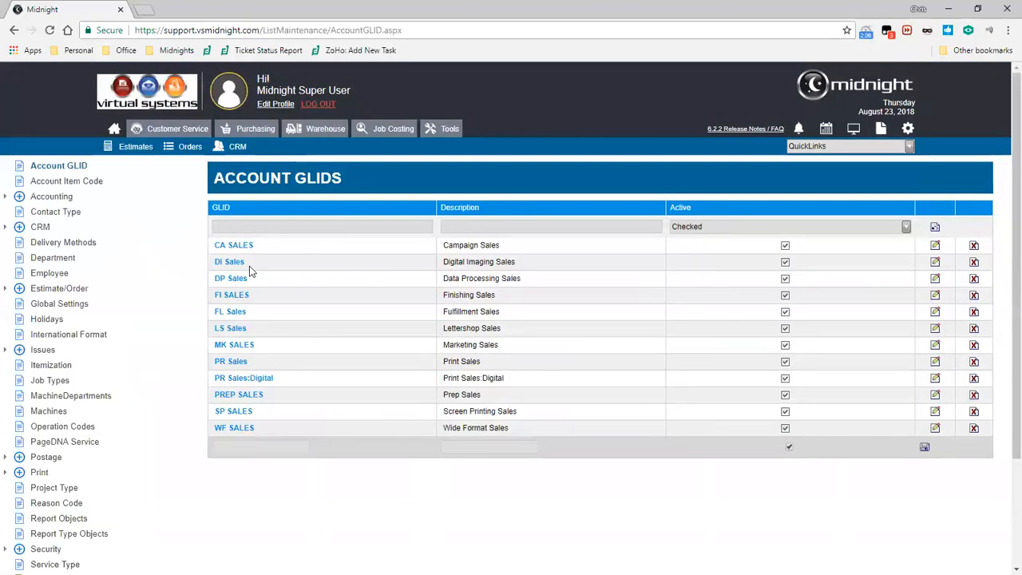
{"action": "left_click", "coordinate": [18, 473]}
{"action": "scroll", "coordinate": [96, 310], "scroll_direction": "down", "scroll_amount": 3}
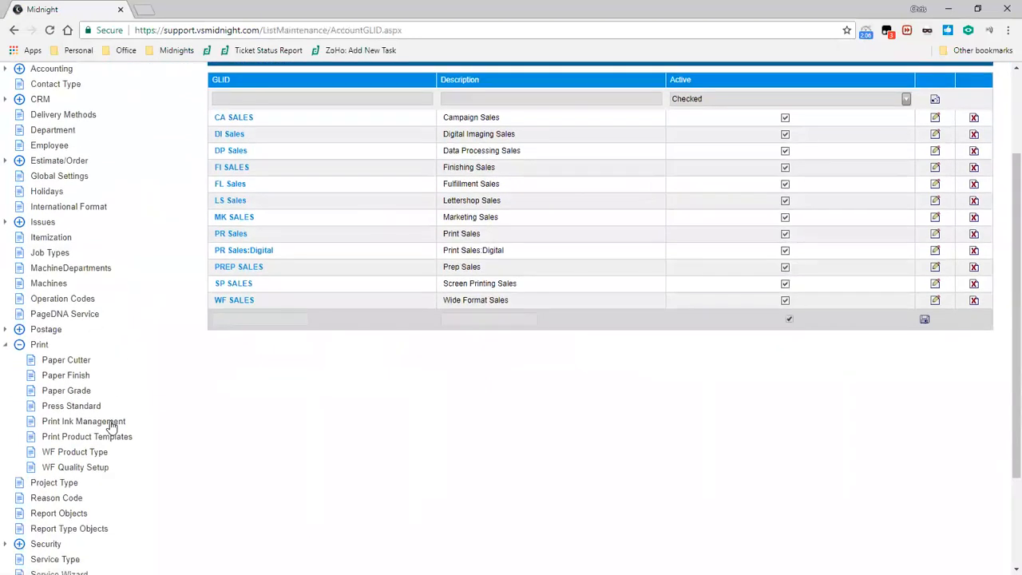
{"action": "left_click", "coordinate": [94, 439]}
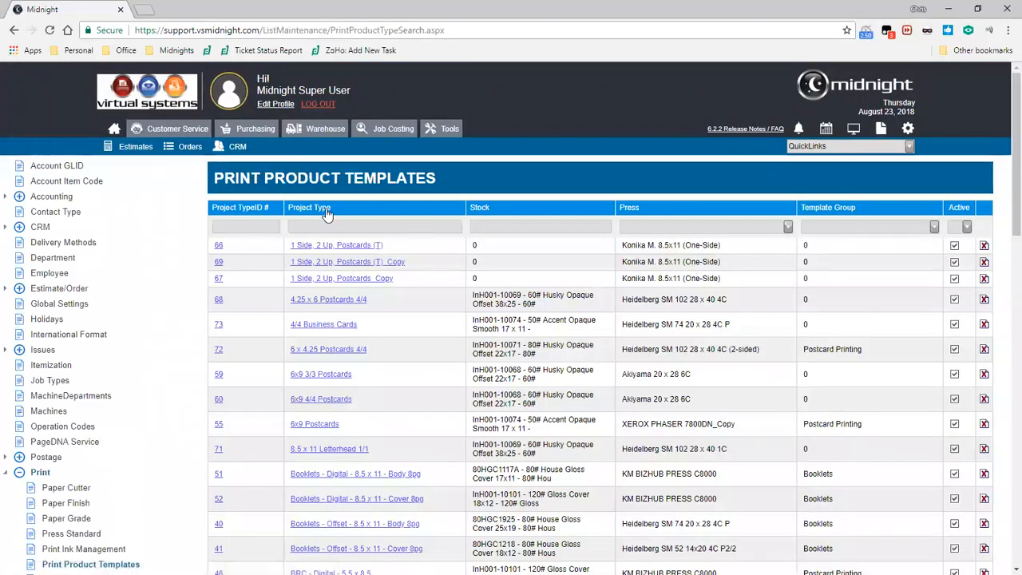
Open the 4.25 x 6 Postcards 4/4 template and review its press, color and paper details
{"action": "left_click", "coordinate": [360, 300]}
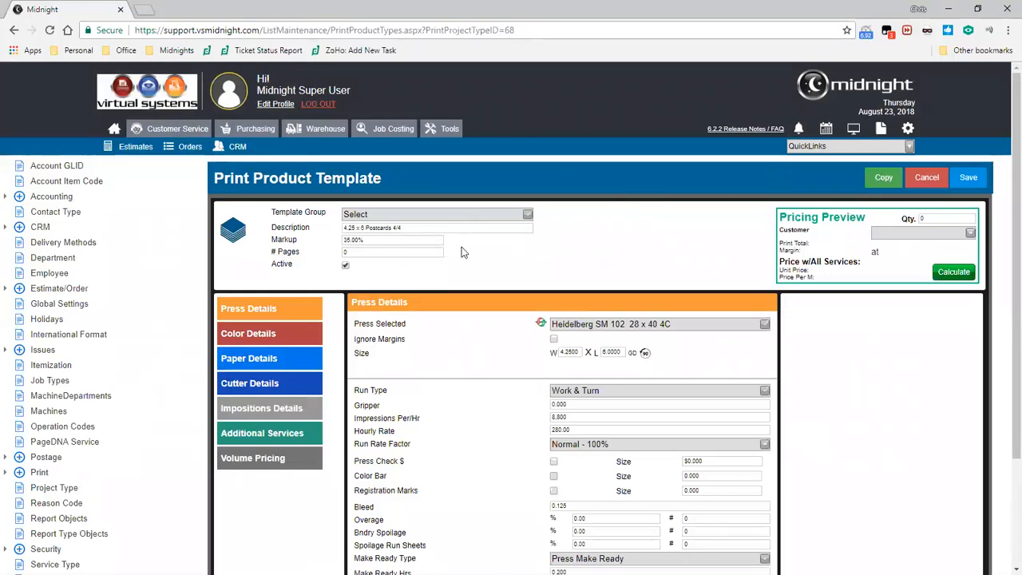
{"action": "left_click", "coordinate": [308, 337]}
{"action": "left_click", "coordinate": [310, 361]}
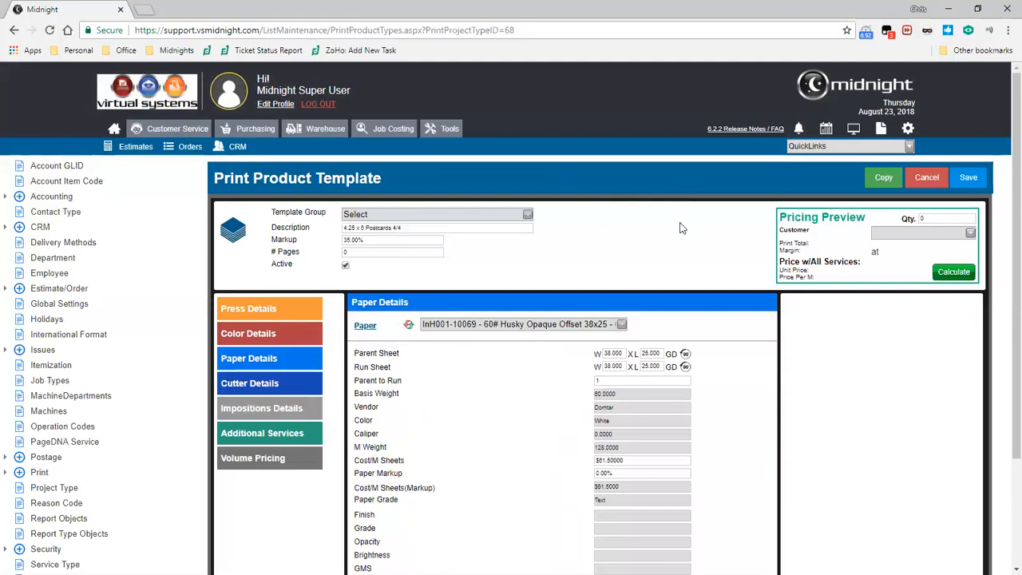
{"action": "left_click", "coordinate": [289, 313]}
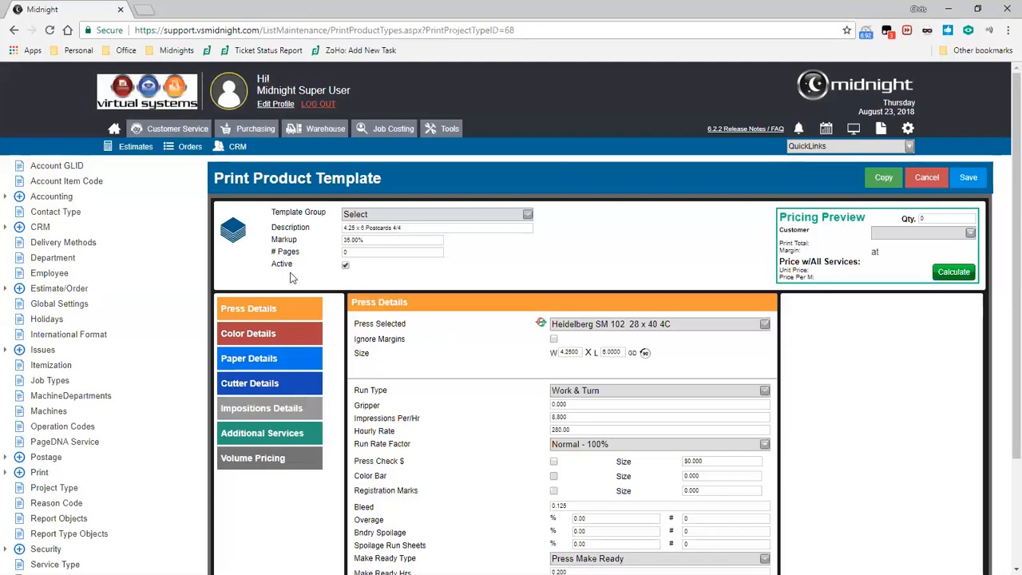
{"action": "left_click", "coordinate": [300, 363]}
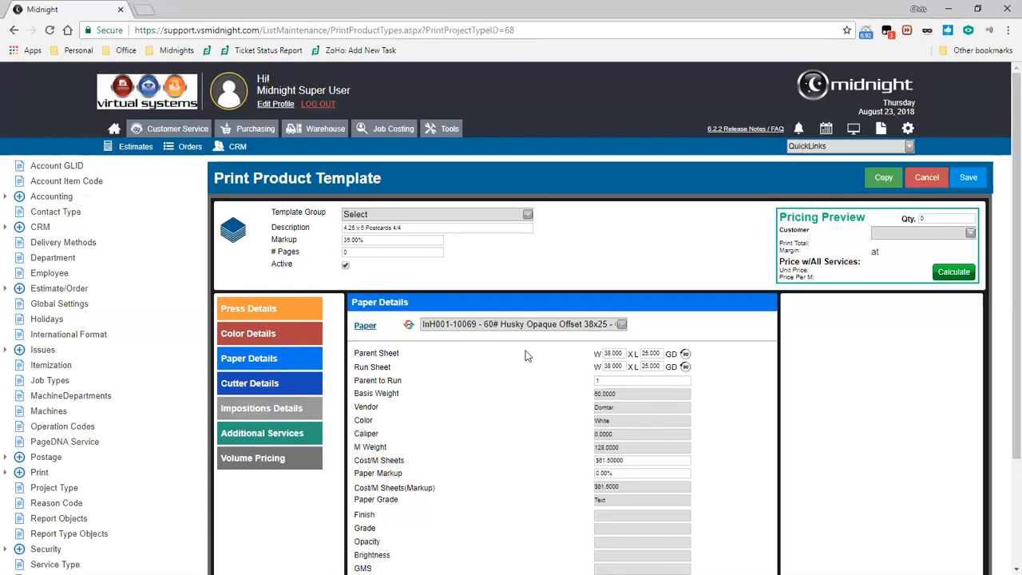
Set the template's paper cost per M sheets to $62.50 and its paper markup to 15%
{"action": "left_click_drag", "start_coordinate": [646, 461], "coordinate": [568, 469]}
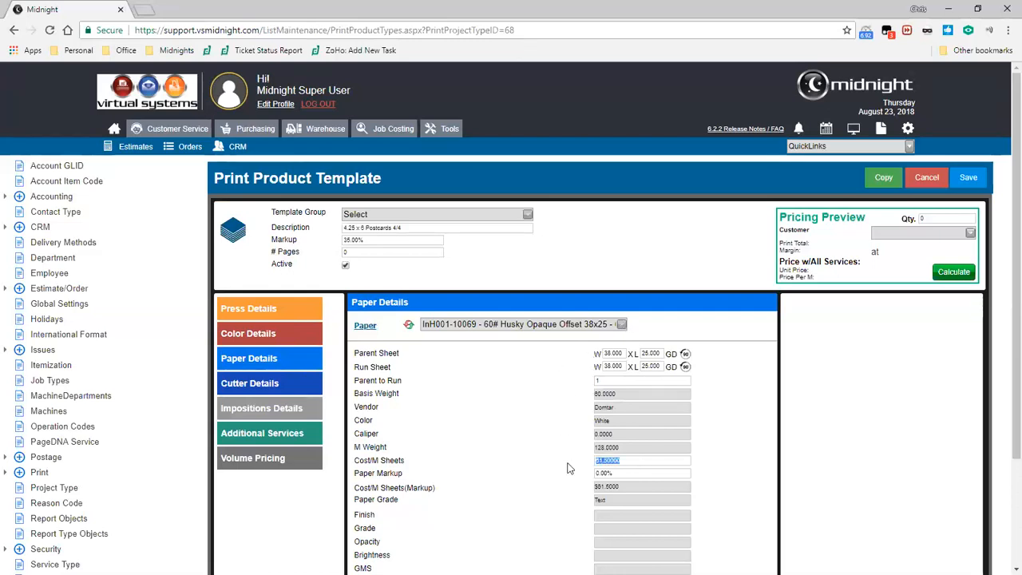
{"action": "left_click", "coordinate": [705, 466]}
{"action": "left_click_drag", "start_coordinate": [657, 472], "coordinate": [572, 477]}
{"action": "left_click", "coordinate": [572, 473]}
{"action": "left_click_drag", "start_coordinate": [637, 460], "coordinate": [555, 460]}
{"action": "key", "text": "BackSpace"}
{"action": "type", "text": "62.5"}
{"action": "key", "text": "Tab"}
{"action": "type", "text": "15"}
{"action": "scroll", "coordinate": [556, 460], "scroll_direction": "down", "scroll_amount": 2}
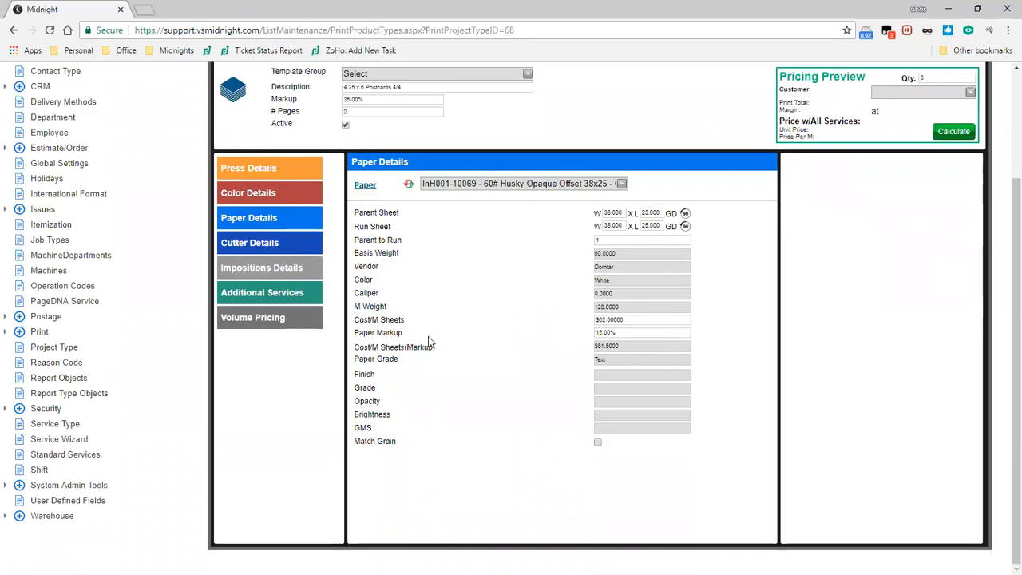
Check the template's overall markup field and cancel the template edit, discarding the changes
{"action": "double_click", "coordinate": [301, 104]}
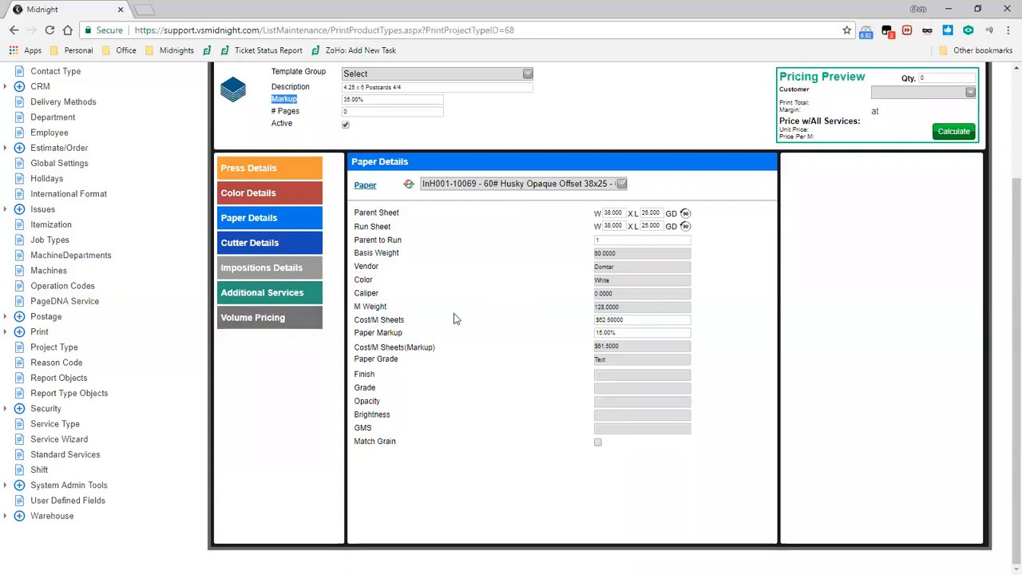
{"action": "left_click", "coordinate": [524, 325]}
{"action": "scroll", "coordinate": [554, 336], "scroll_direction": "up", "scroll_amount": 1}
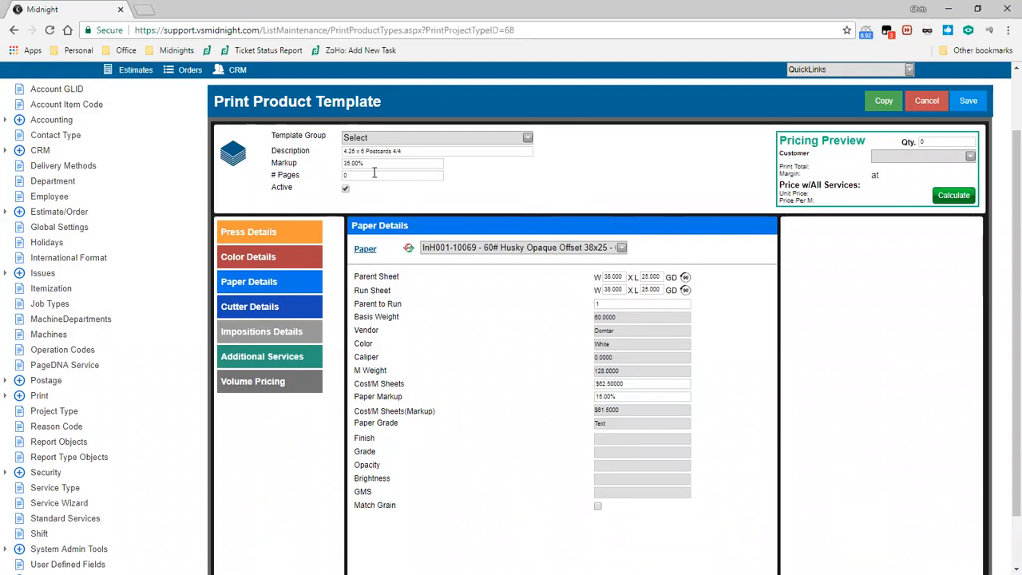
{"action": "left_click", "coordinate": [927, 101]}
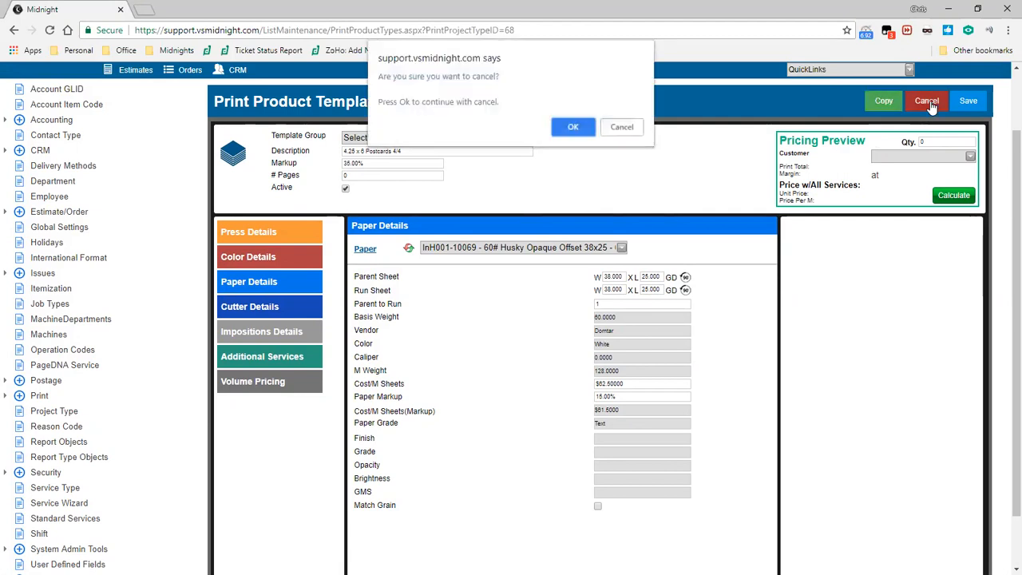
{"action": "left_click", "coordinate": [572, 127]}
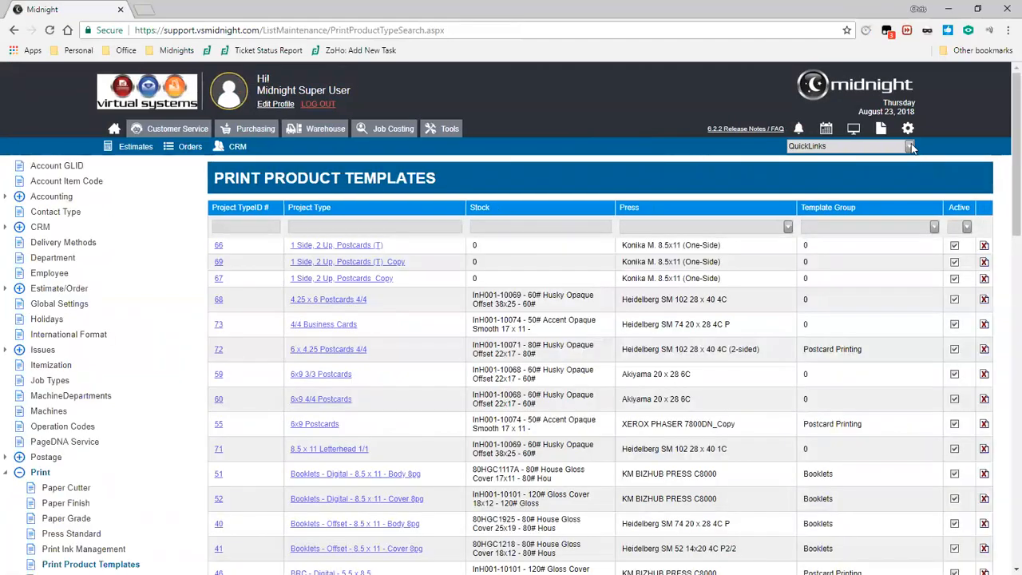
Look at the quick link for adding a print product template without using it
{"action": "left_click", "coordinate": [911, 146]}
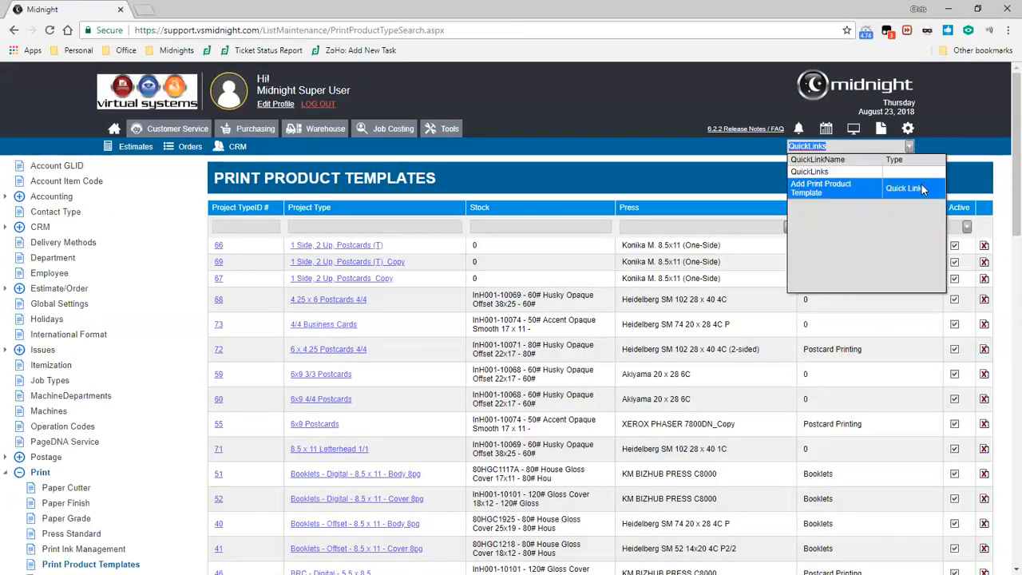
{"action": "left_click", "coordinate": [758, 170]}
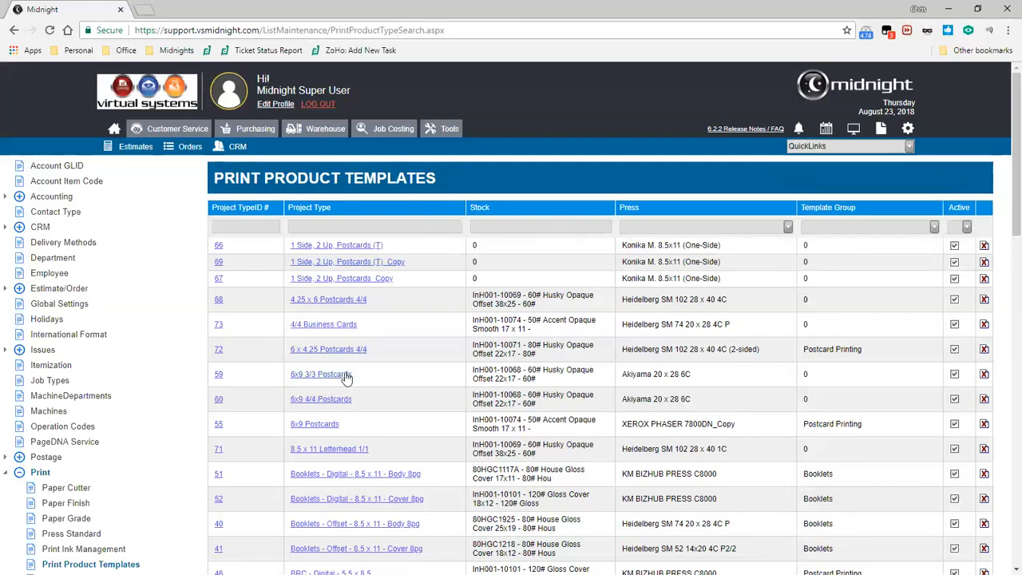
Open the 6x9 4/4 Postcards template, check its press choices, and copy it as a new template
{"action": "left_click", "coordinate": [311, 404]}
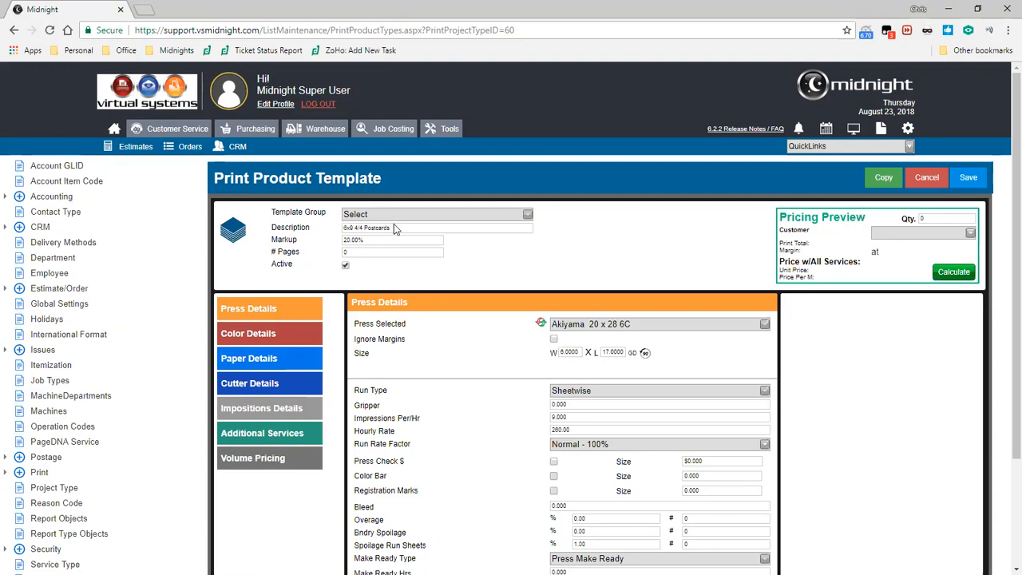
{"action": "scroll", "coordinate": [448, 224], "scroll_direction": "down", "scroll_amount": 1}
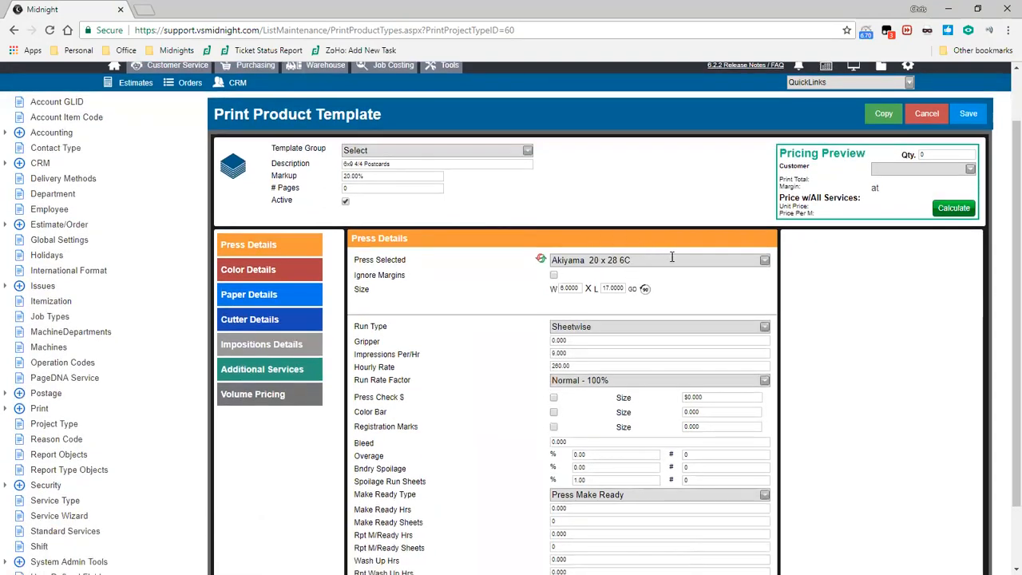
{"action": "left_click", "coordinate": [600, 262]}
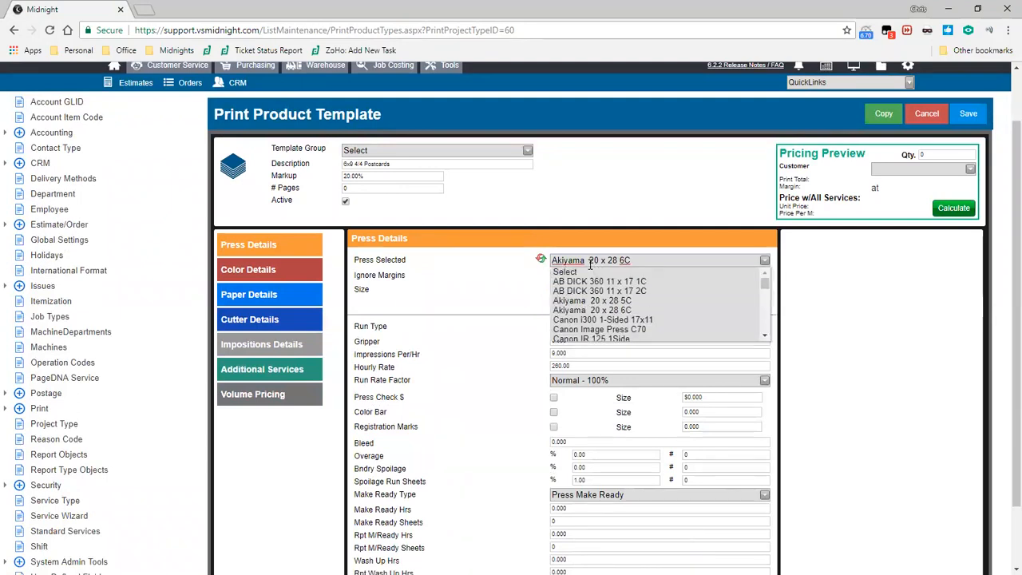
{"action": "left_click", "coordinate": [605, 264]}
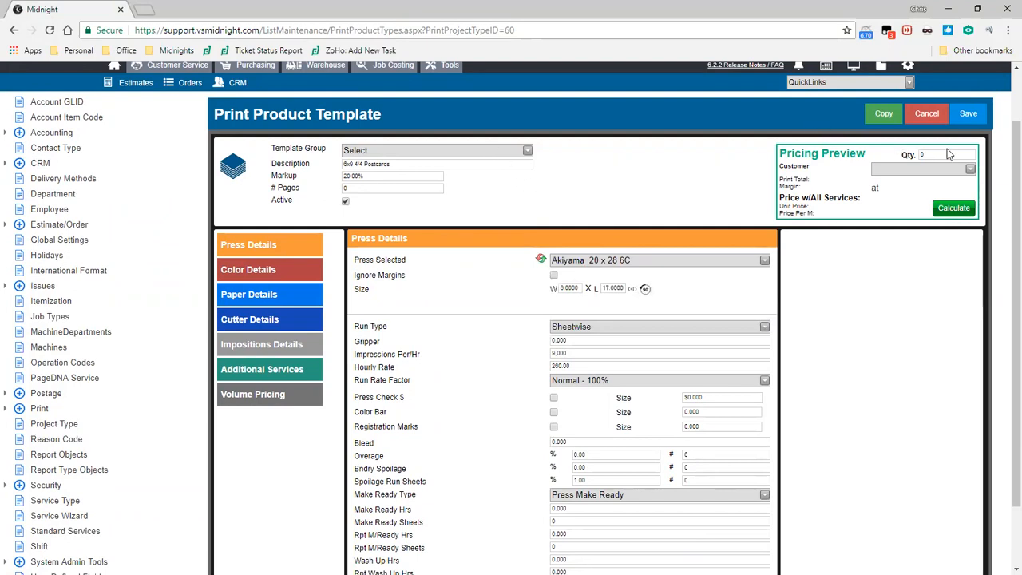
{"action": "left_click", "coordinate": [885, 120]}
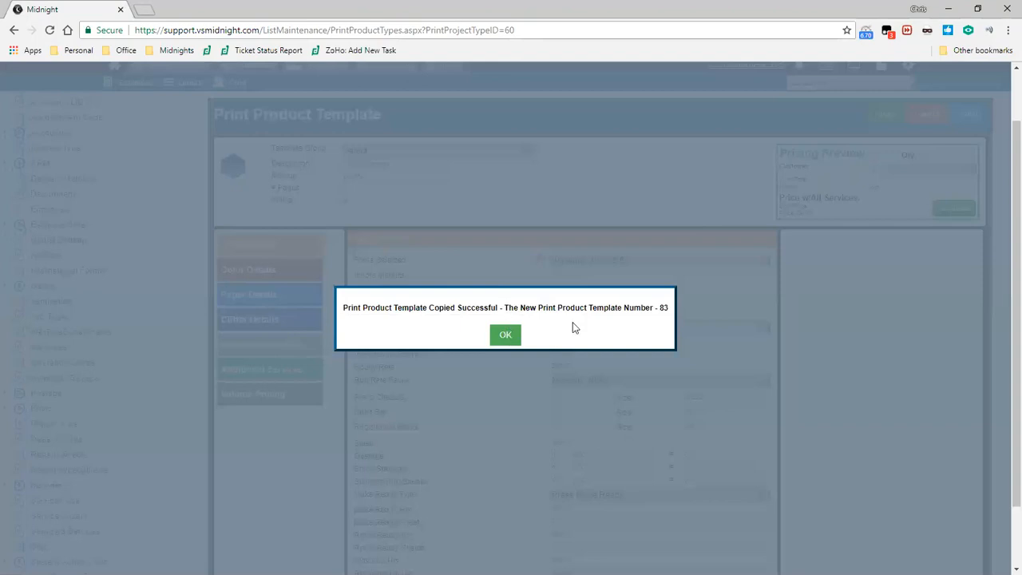
{"action": "left_click", "coordinate": [505, 334]}
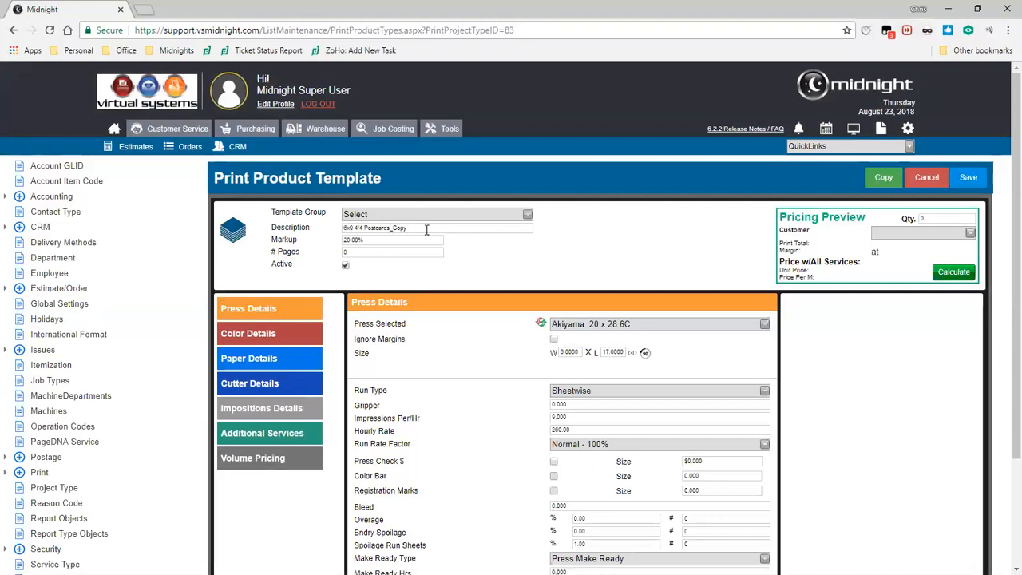
Change the copied template's description to "6x9 4/4 Postcards (Metallic)"
{"action": "left_click", "coordinate": [427, 230]}
{"action": "key", "text": "shift+Left"}
{"action": "key", "text": "shift+Left"}
{"action": "key", "text": "shift+Left"}
{"action": "key", "text": "shift+Left"}
{"action": "key", "text": "shift+Left"}
{"action": "key", "text": "BackSpace"}
{"action": "type", "text": "(Metallic)"}
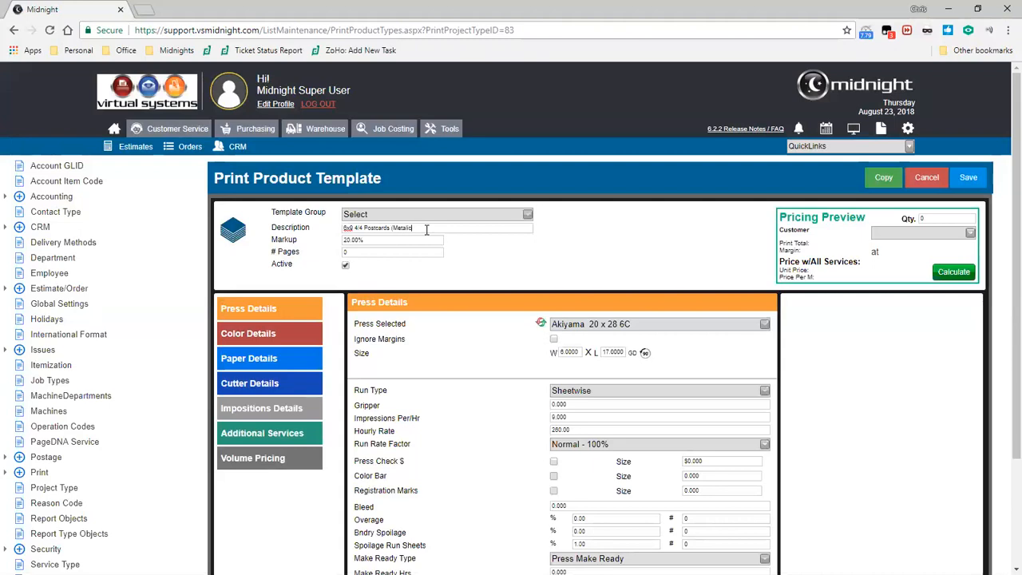
{"action": "type", "text": "l"}
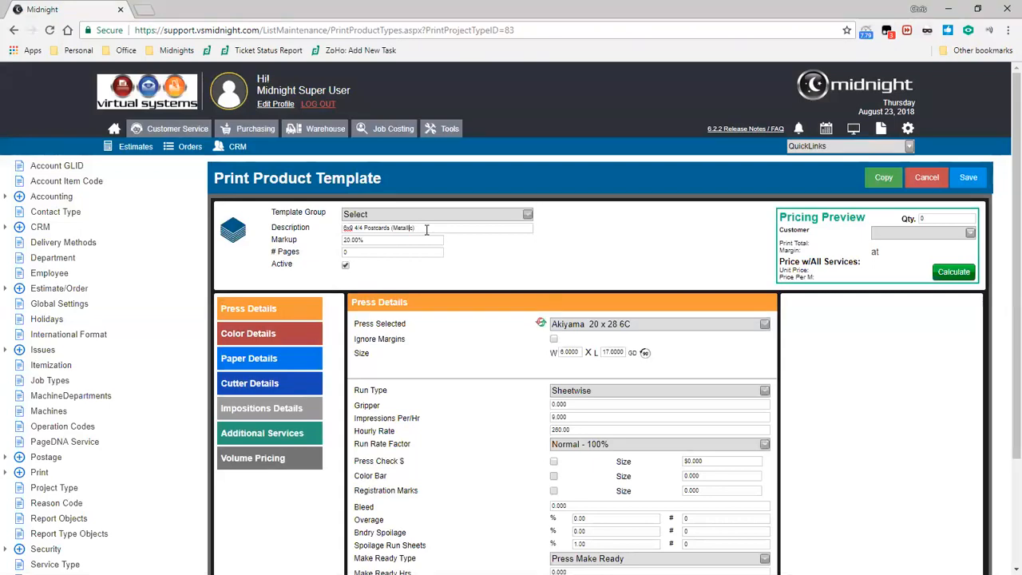
{"action": "left_click", "coordinate": [480, 266]}
Set the metallic postcard template's markup to 41% and its press hourly rate to 320
{"action": "left_click", "coordinate": [352, 240]}
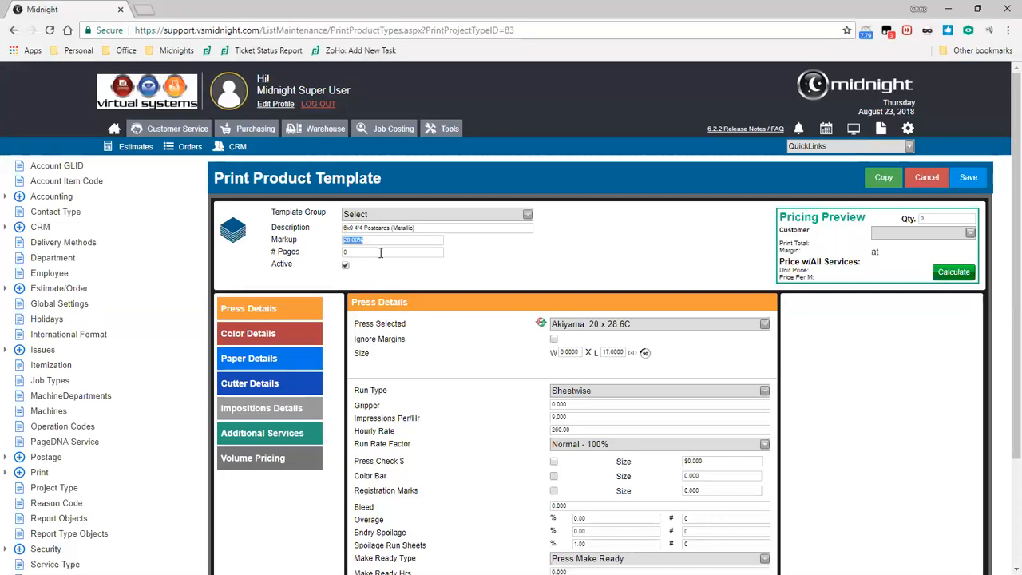
{"action": "type", "text": "41"}
{"action": "scroll", "coordinate": [472, 289], "scroll_direction": "down", "scroll_amount": 2}
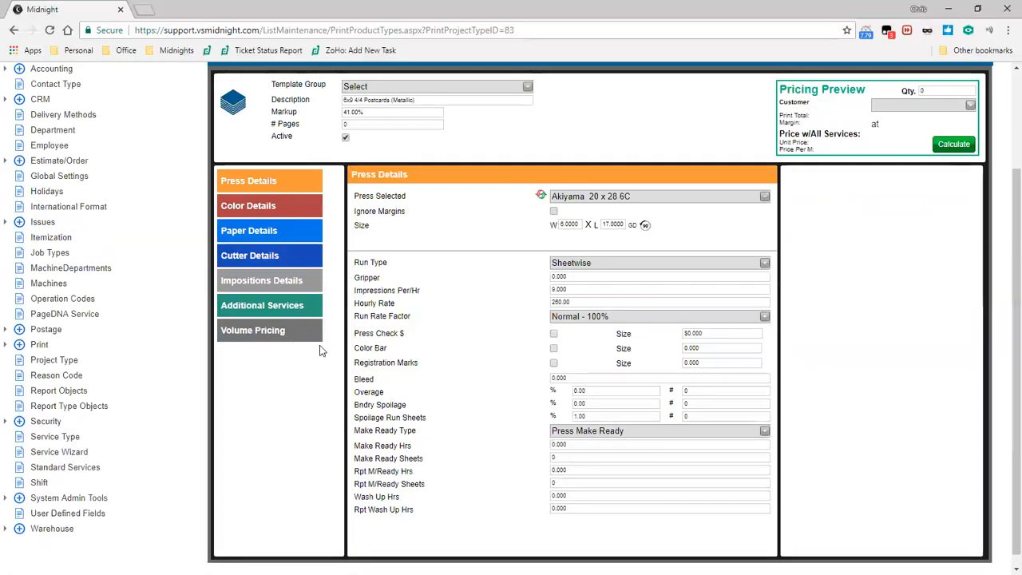
{"action": "scroll", "coordinate": [441, 345], "scroll_direction": "up", "scroll_amount": 3}
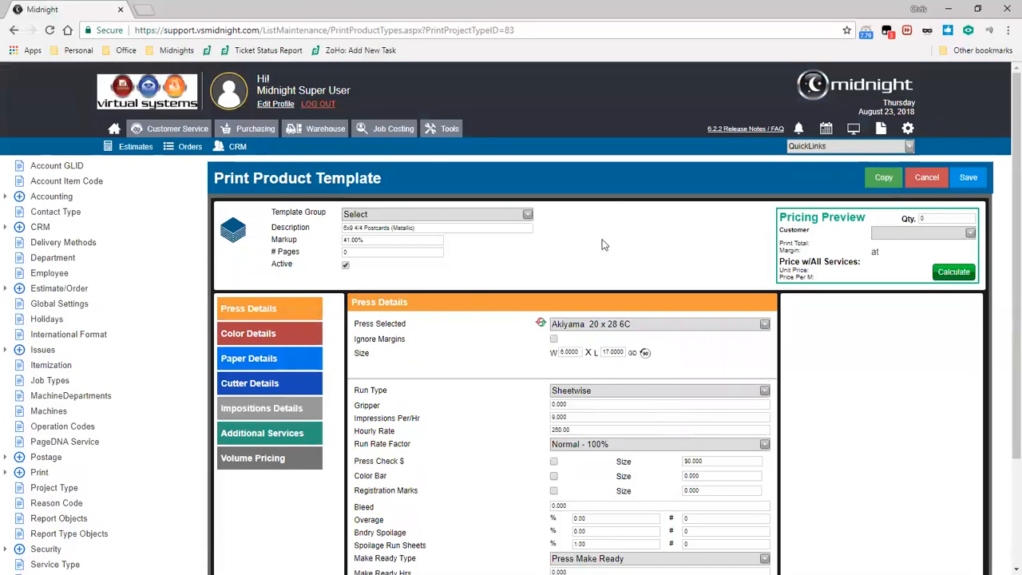
{"action": "left_click", "coordinate": [579, 431]}
{"action": "double_click", "coordinate": [579, 431]}
{"action": "type", "text": "320"}
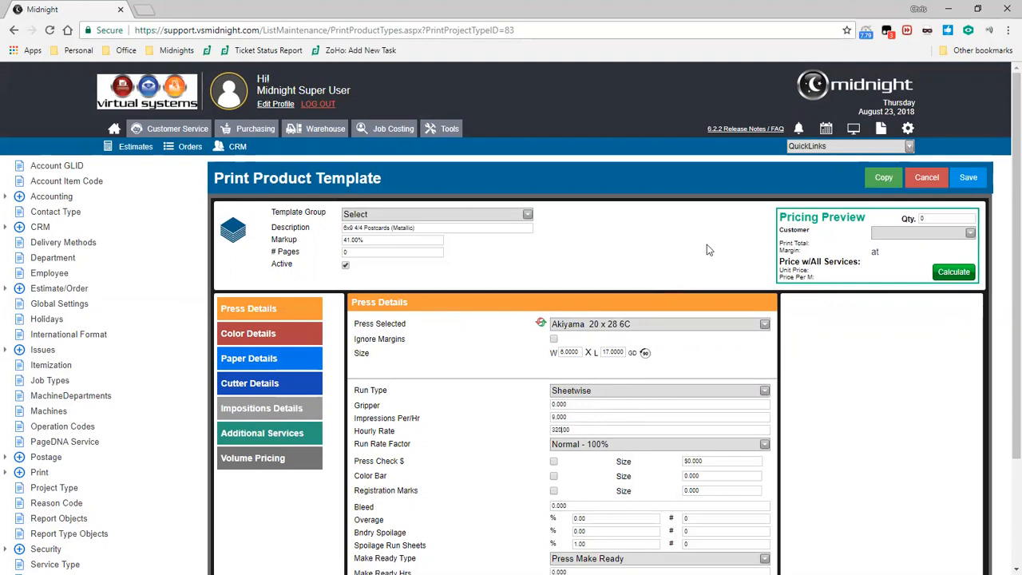
Calculate a pricing preview for a quantity of 5,000 with 5 Z's Designs as the customer
{"action": "left_click_drag", "start_coordinate": [780, 218], "coordinate": [857, 222]}
{"action": "left_click", "coordinate": [857, 223]}
{"action": "left_click", "coordinate": [935, 217]}
{"action": "type", "text": "5,000"}
{"action": "left_click", "coordinate": [971, 232]}
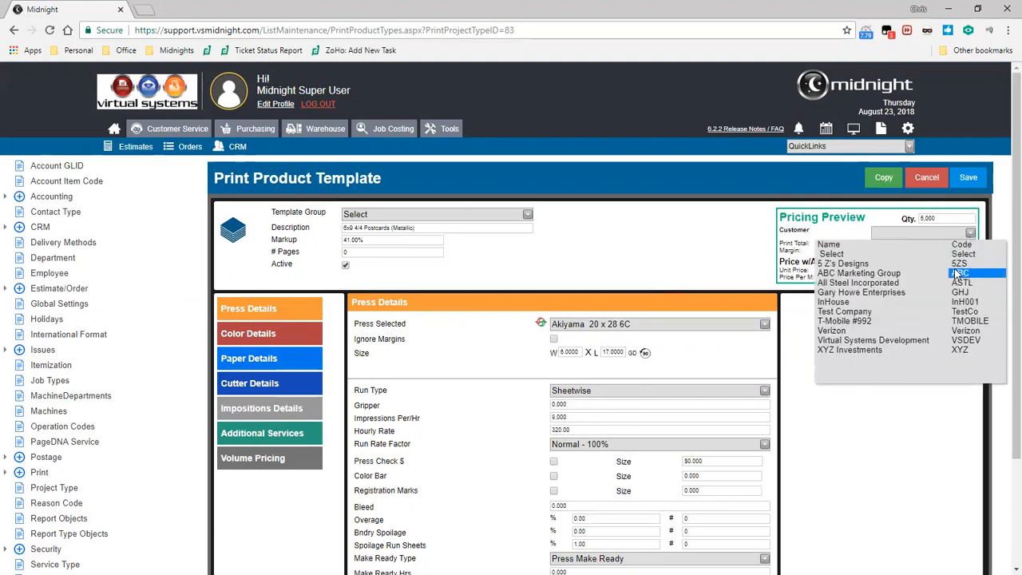
{"action": "left_click", "coordinate": [958, 264]}
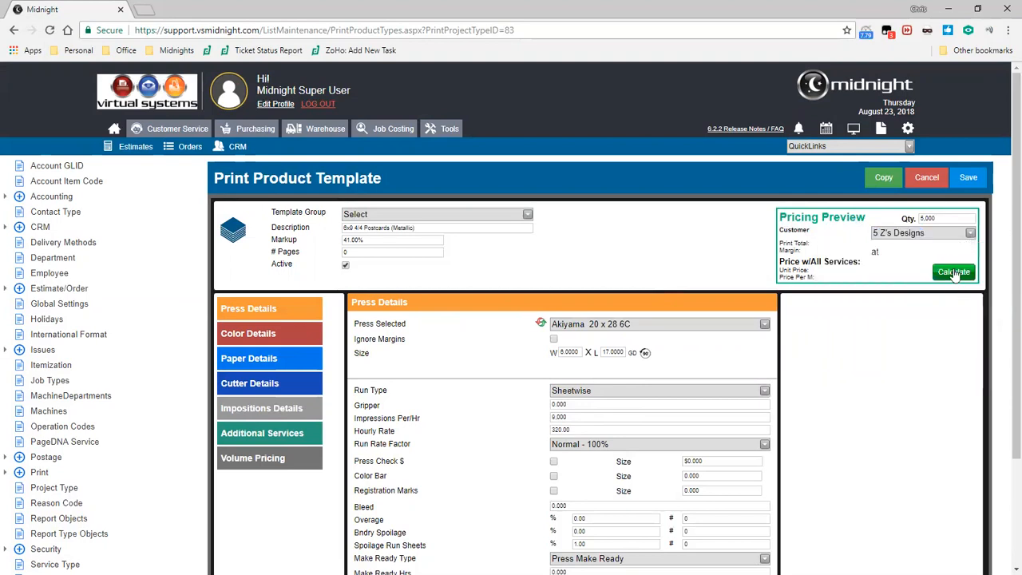
{"action": "left_click", "coordinate": [954, 273]}
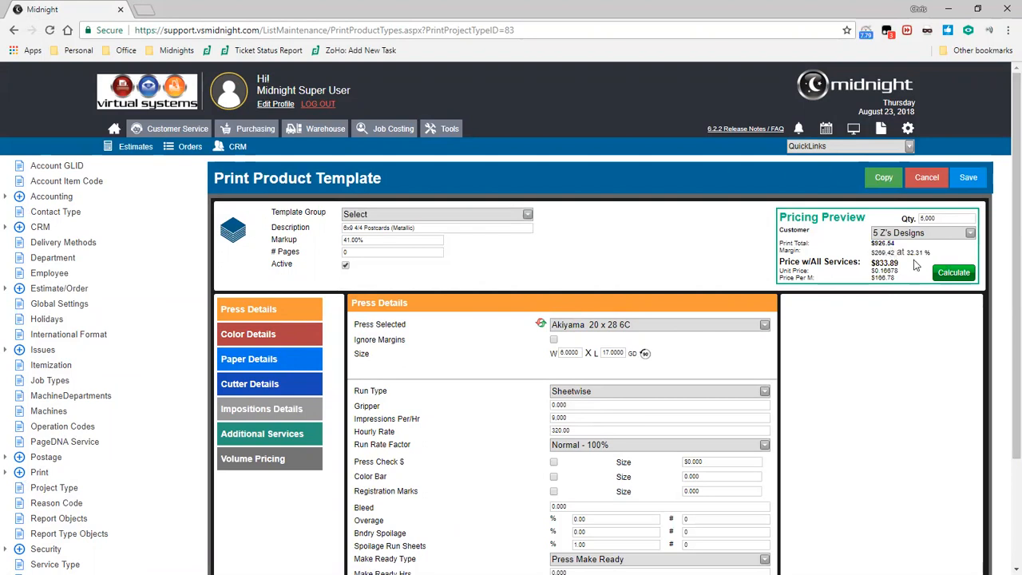
Compare the previewed print total and price with all services against the template's volume pricing discounts
{"action": "left_click_drag", "start_coordinate": [899, 264], "coordinate": [874, 269]}
{"action": "left_click", "coordinate": [902, 270]}
{"action": "left_click", "coordinate": [293, 463]}
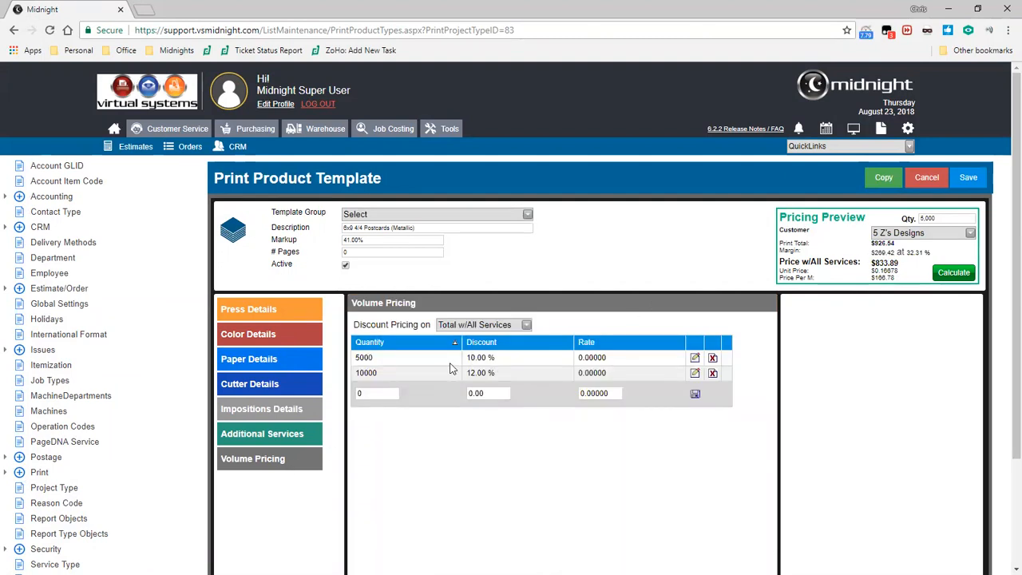
{"action": "double_click", "coordinate": [882, 243]}
{"action": "mouse_move", "coordinate": [883, 272]}
{"action": "left_mouse_down"}
{"action": "mouse_move", "coordinate": [872, 268]}
{"action": "mouse_move", "coordinate": [896, 276]}
{"action": "left_mouse_up"}
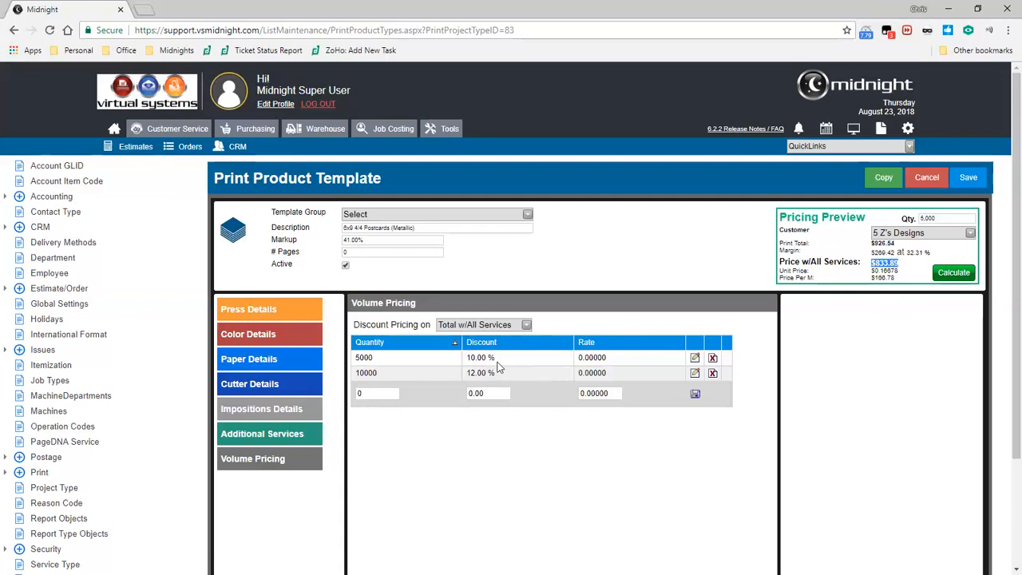
Save the metallic postcard template and submit it to return to the template list
{"action": "left_click", "coordinate": [912, 413]}
{"action": "left_click", "coordinate": [960, 182]}
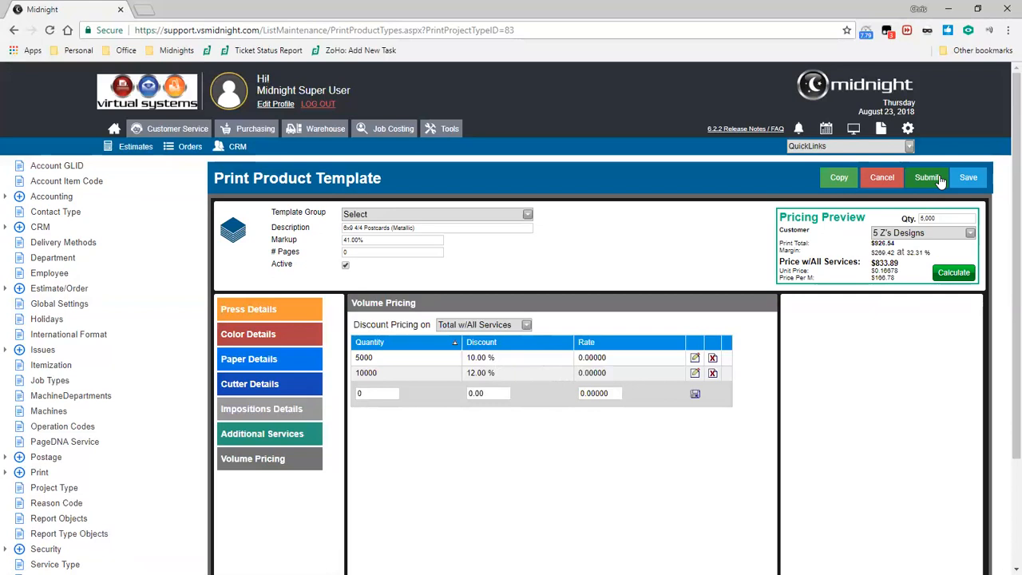
{"action": "left_click", "coordinate": [941, 181]}
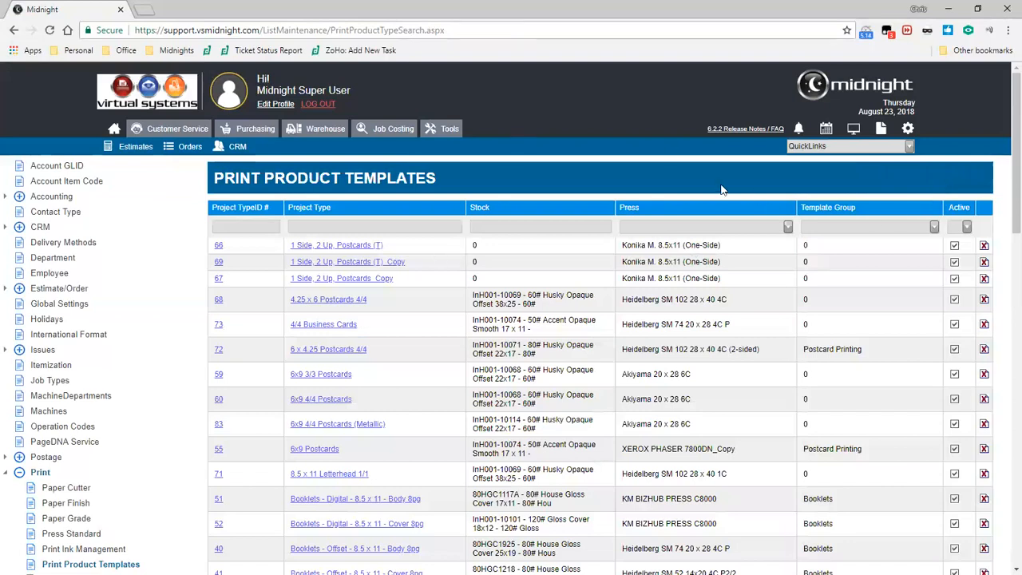
Open the Standard Services list in list maintenance
{"action": "scroll", "coordinate": [649, 166], "scroll_direction": "down", "scroll_amount": 3}
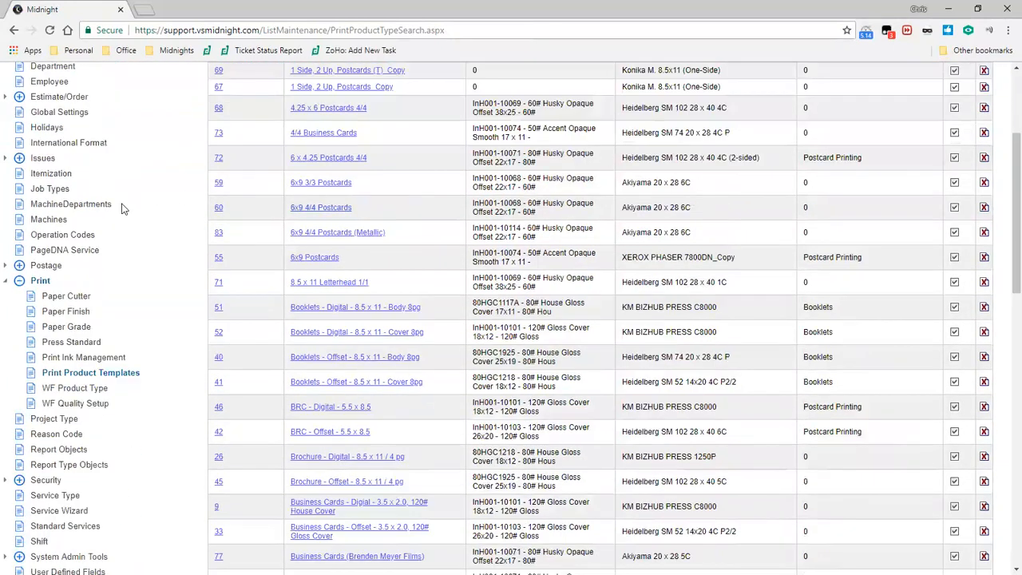
{"action": "left_click", "coordinate": [6, 281]}
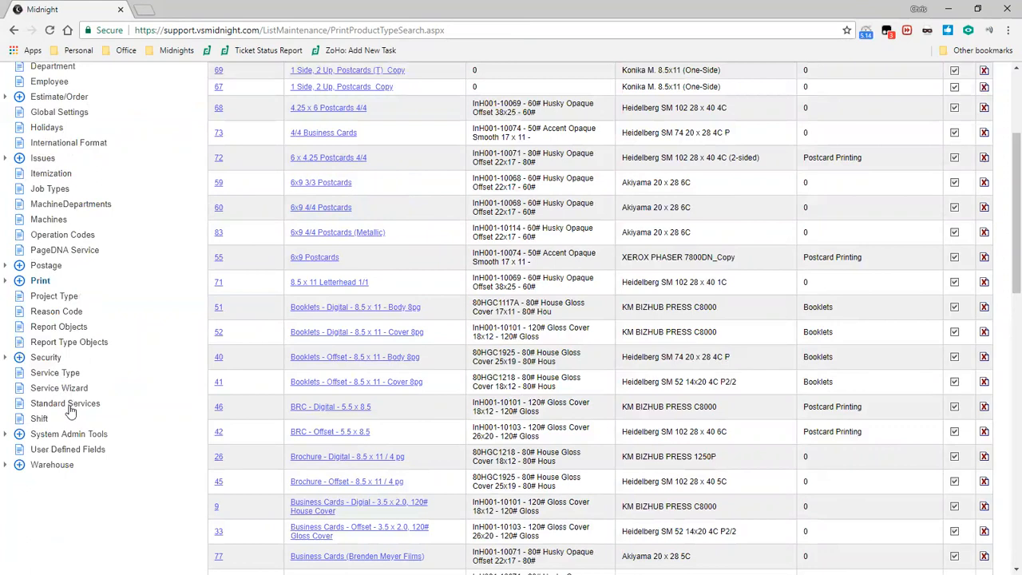
{"action": "left_click", "coordinate": [70, 407]}
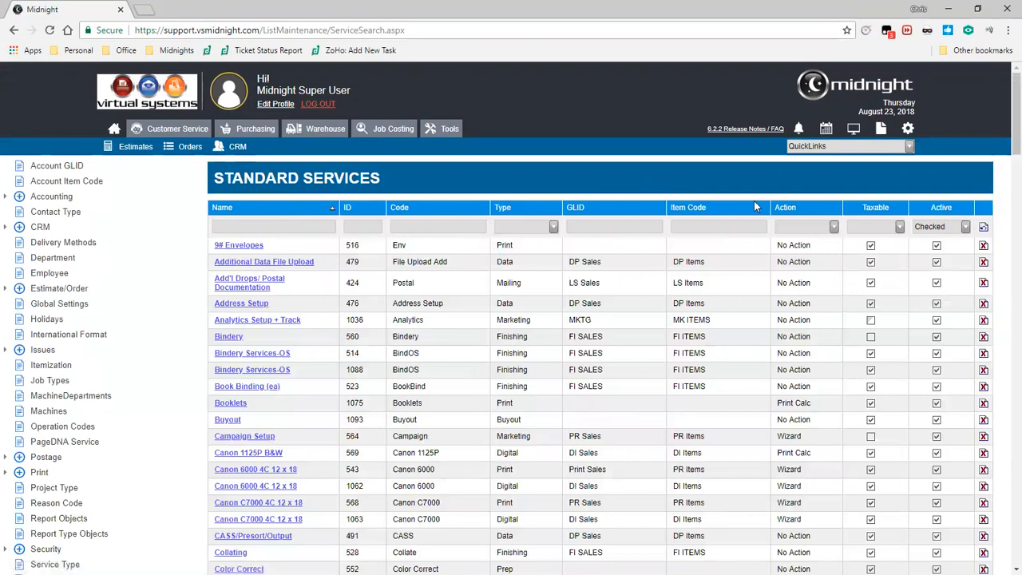
{"action": "left_click_drag", "start_coordinate": [1016, 133], "coordinate": [1004, 406]}
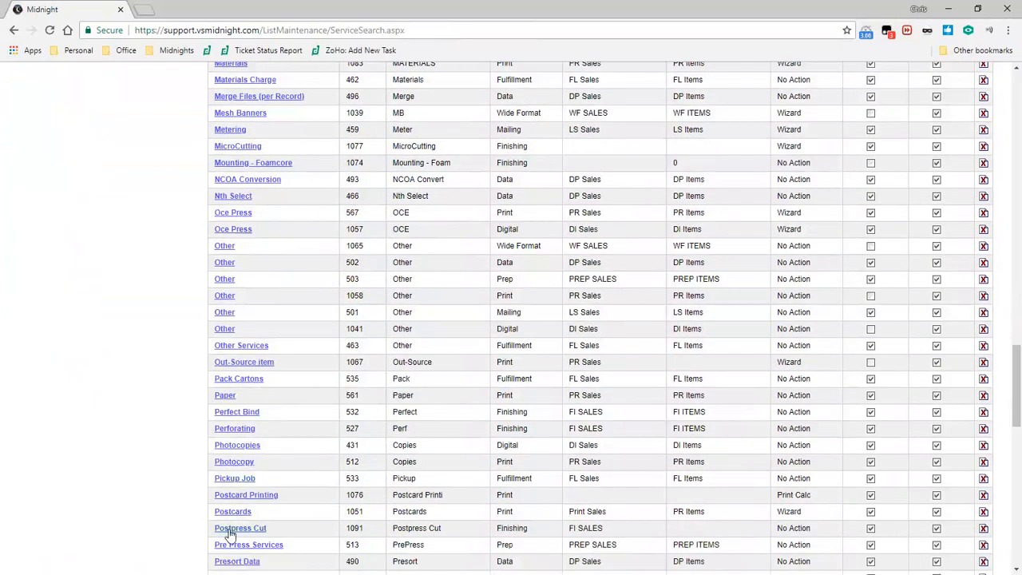
{"action": "scroll", "coordinate": [230, 534], "scroll_direction": "down", "scroll_amount": 2}
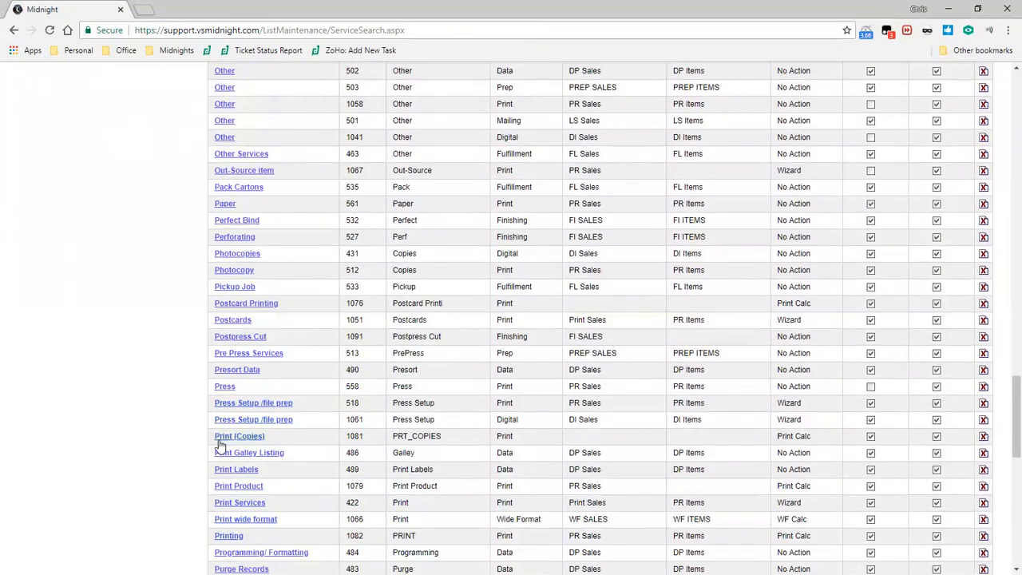
{"action": "left_click", "coordinate": [248, 506]}
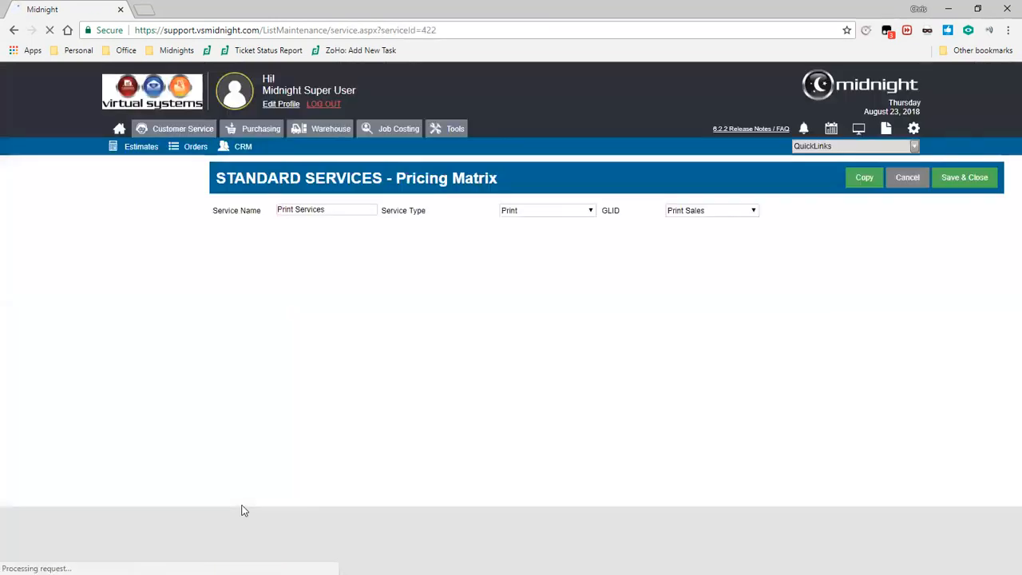
{"action": "left_click", "coordinate": [912, 177]}
{"action": "left_click", "coordinate": [585, 124]}
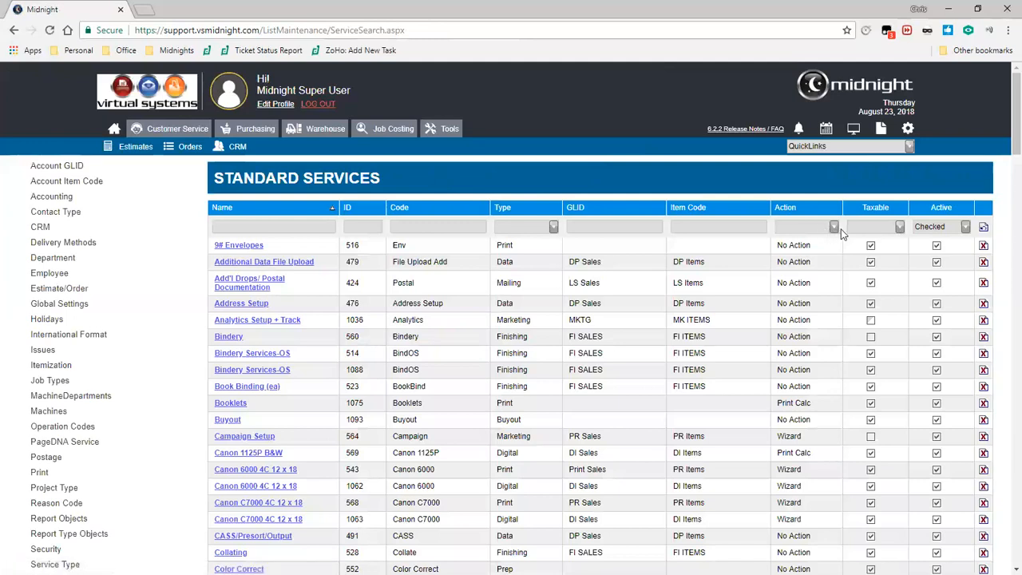
Filter the standard services by the Print Calc action and open the Print Product service
{"action": "left_click", "coordinate": [833, 227]}
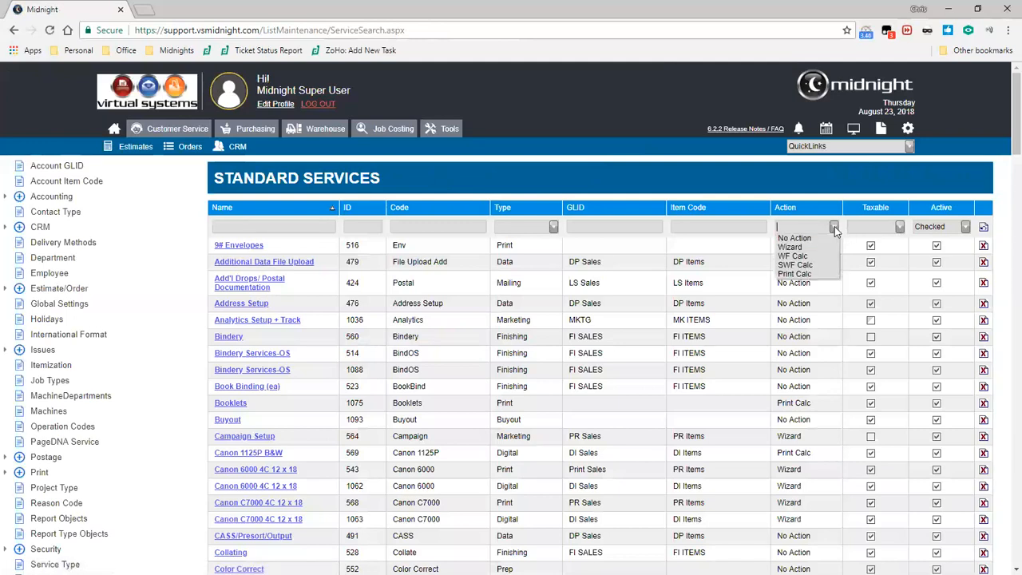
{"action": "left_click", "coordinate": [796, 273]}
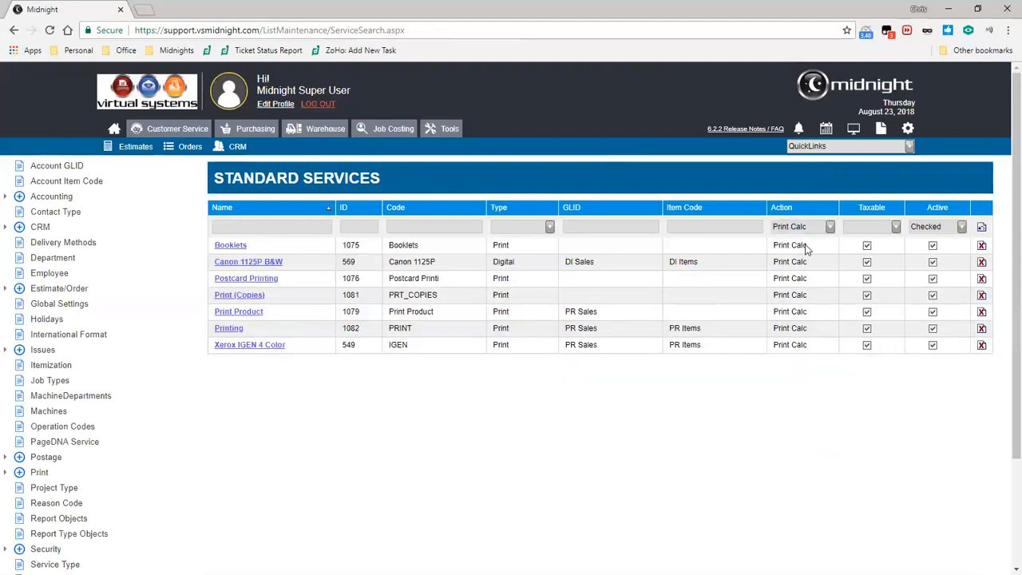
{"action": "left_click", "coordinate": [244, 318]}
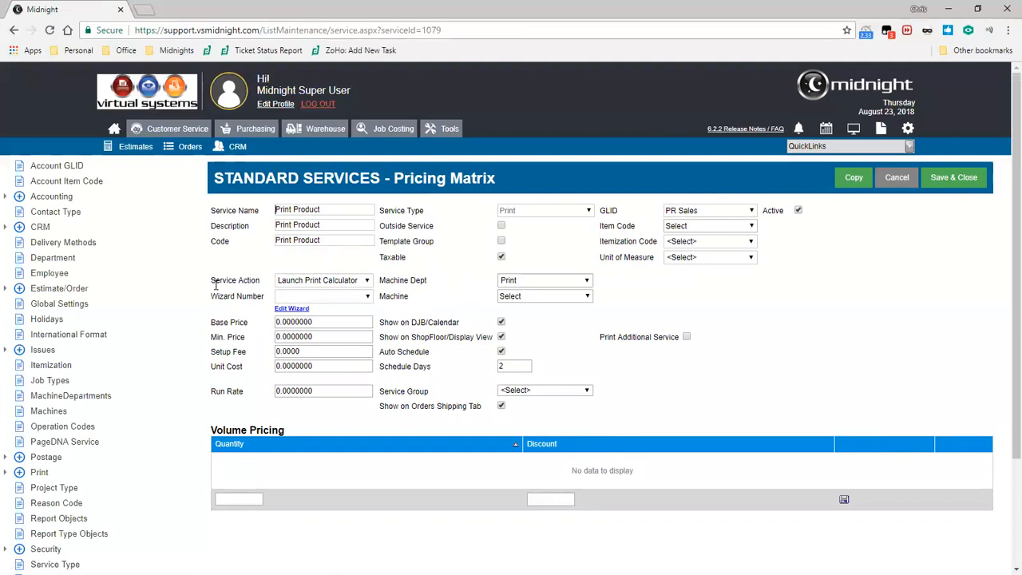
Review the available service actions for the Print Product service, keeping Launch Print Calculator
{"action": "left_click_drag", "start_coordinate": [211, 280], "coordinate": [259, 285]}
{"action": "left_click", "coordinate": [304, 285]}
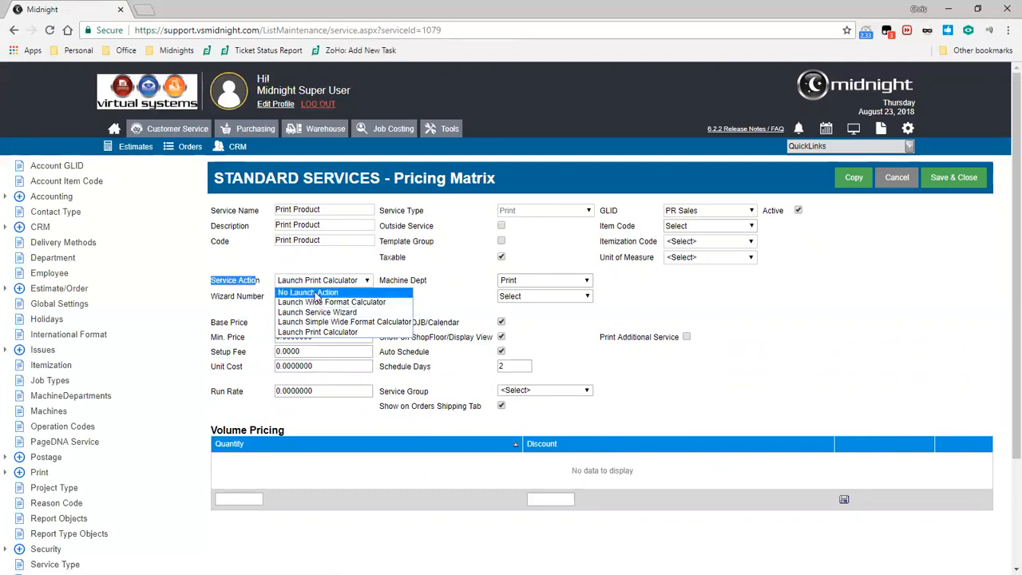
{"action": "left_click", "coordinate": [266, 257]}
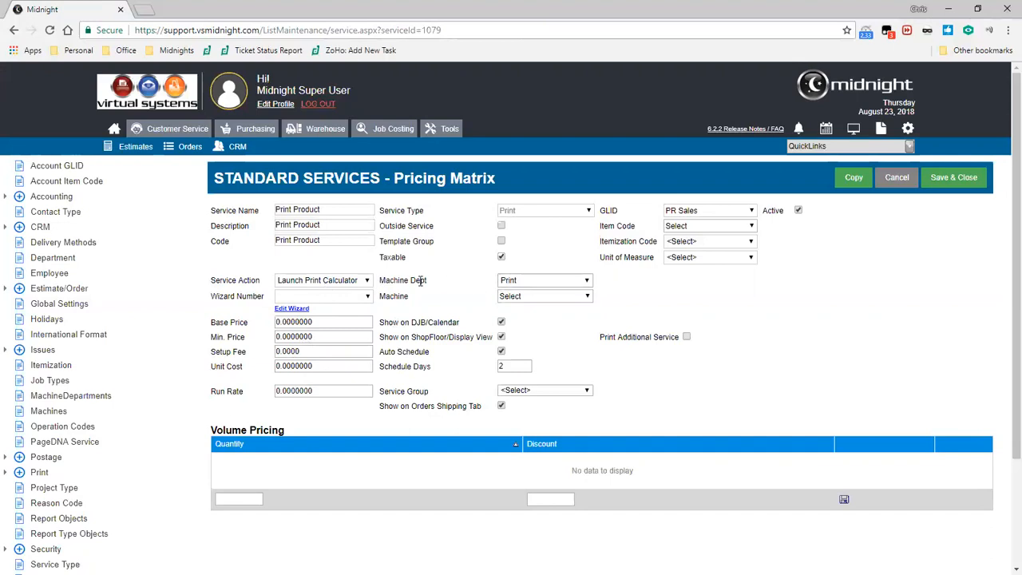
Examine the Print Product service's machine department and machine choices and its ShopFloor/Display View option
{"action": "left_click", "coordinate": [503, 279]}
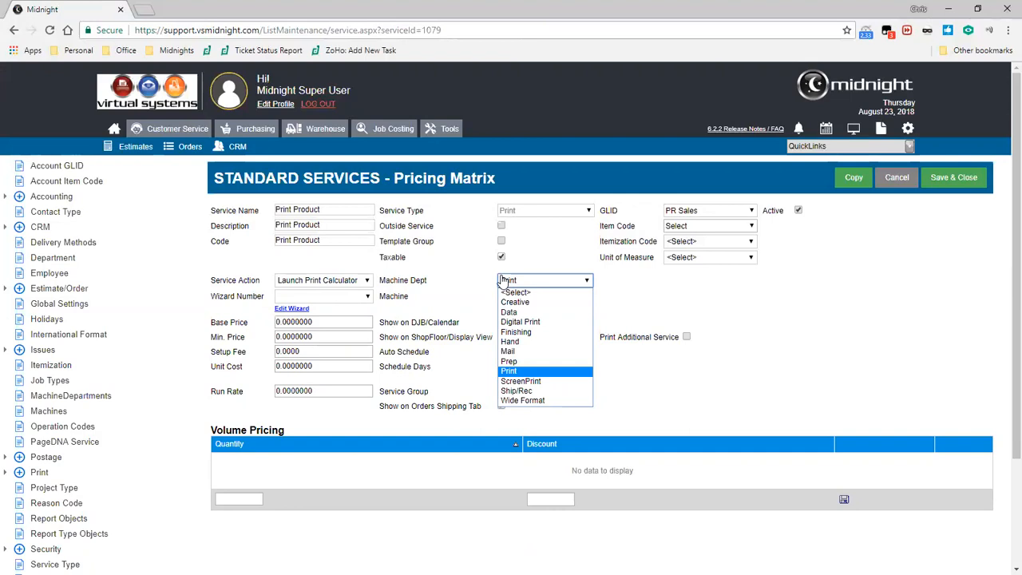
{"action": "left_click", "coordinate": [504, 281]}
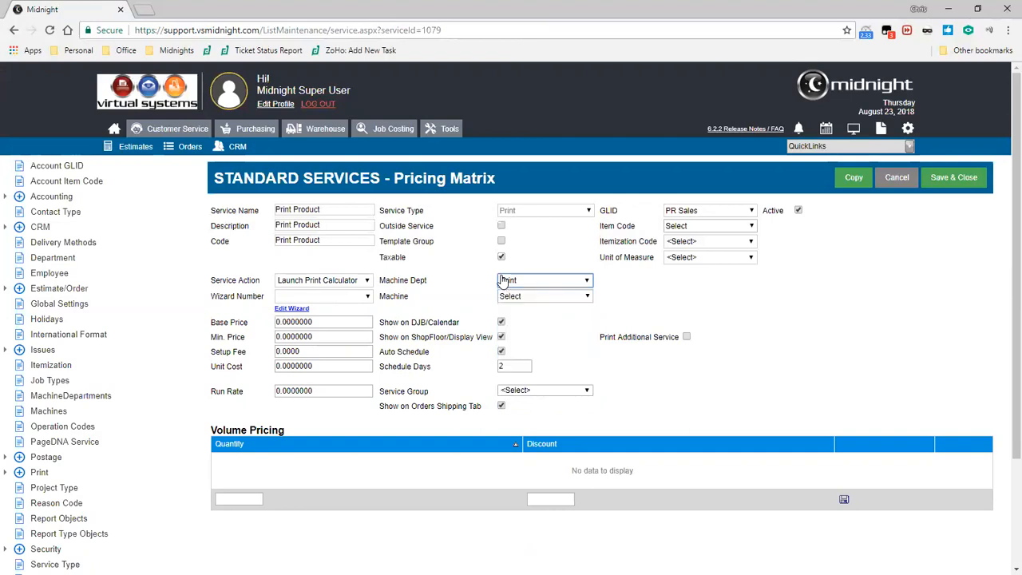
{"action": "left_click", "coordinate": [544, 296]}
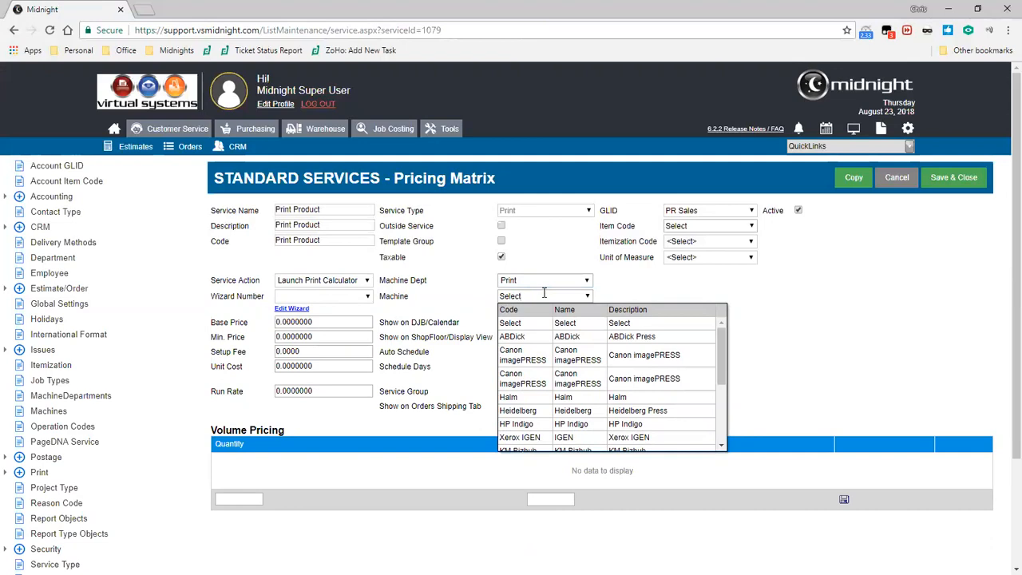
{"action": "left_click", "coordinate": [452, 276]}
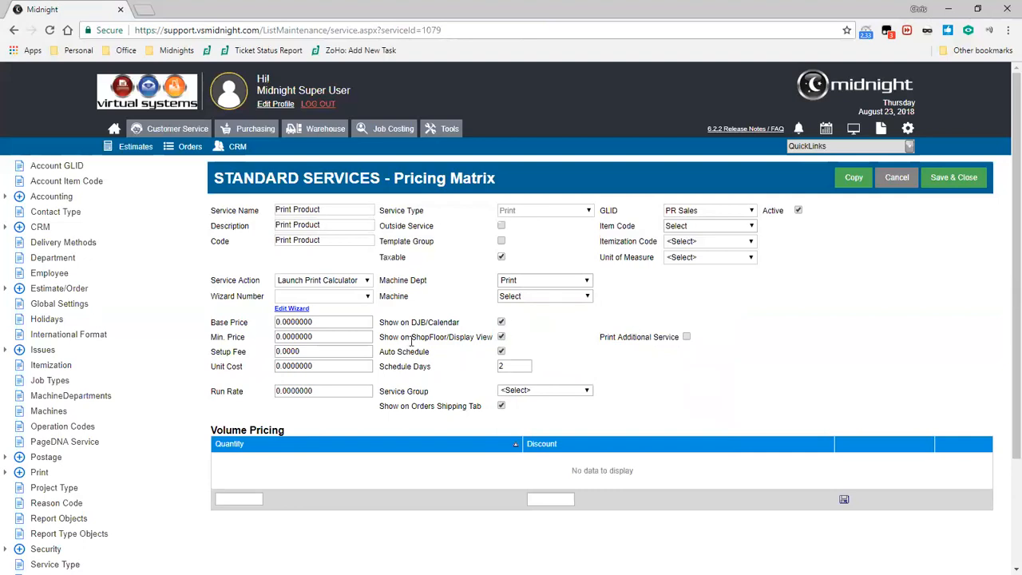
{"action": "left_click_drag", "start_coordinate": [411, 337], "coordinate": [475, 339]}
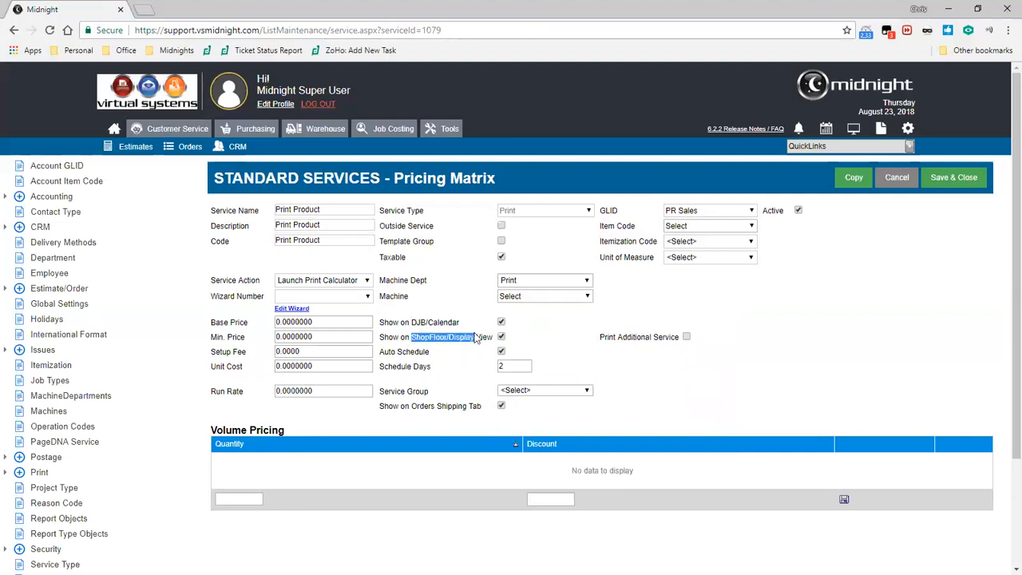
{"action": "left_click", "coordinate": [447, 340]}
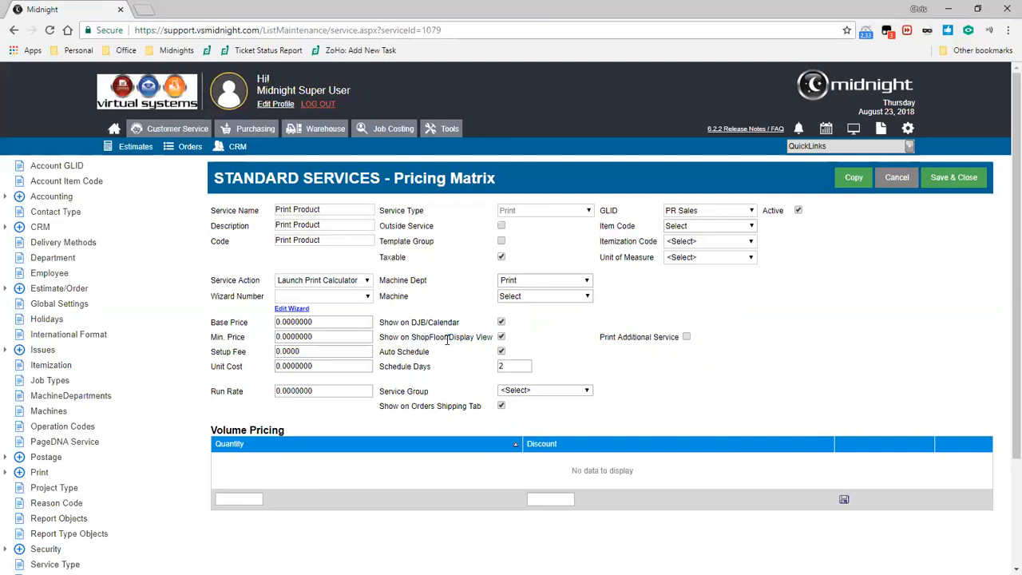
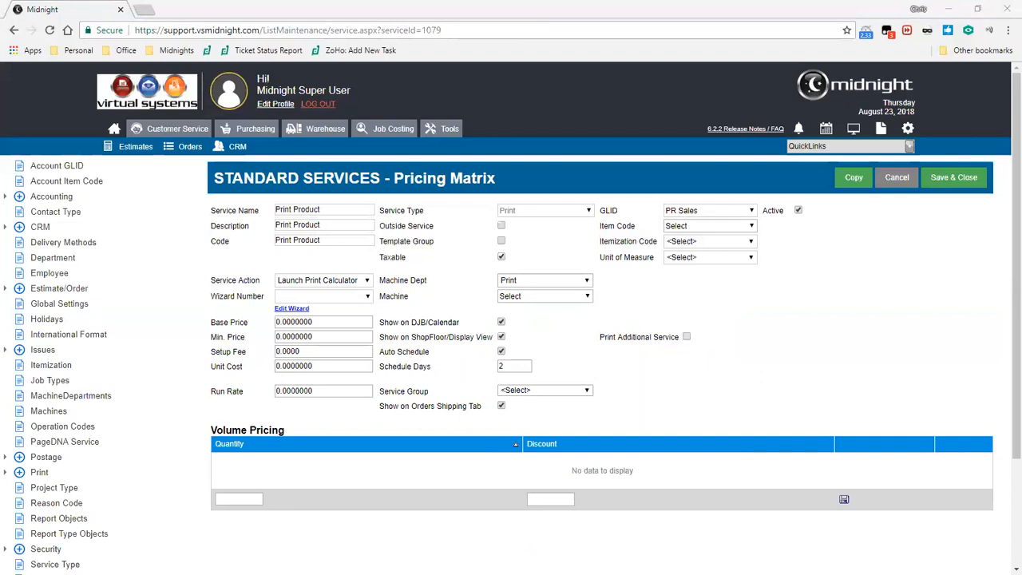
Leave the Print Product service without saving and filter the standard services by No Action
{"action": "key", "text": "alt+Tab"}
{"action": "left_click", "coordinate": [896, 178]}
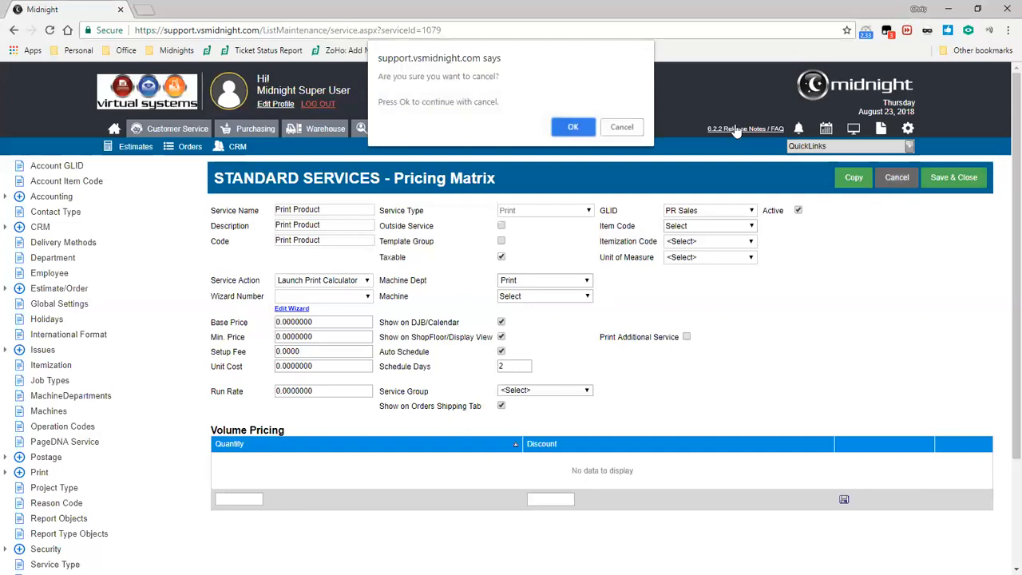
{"action": "left_click", "coordinate": [585, 124]}
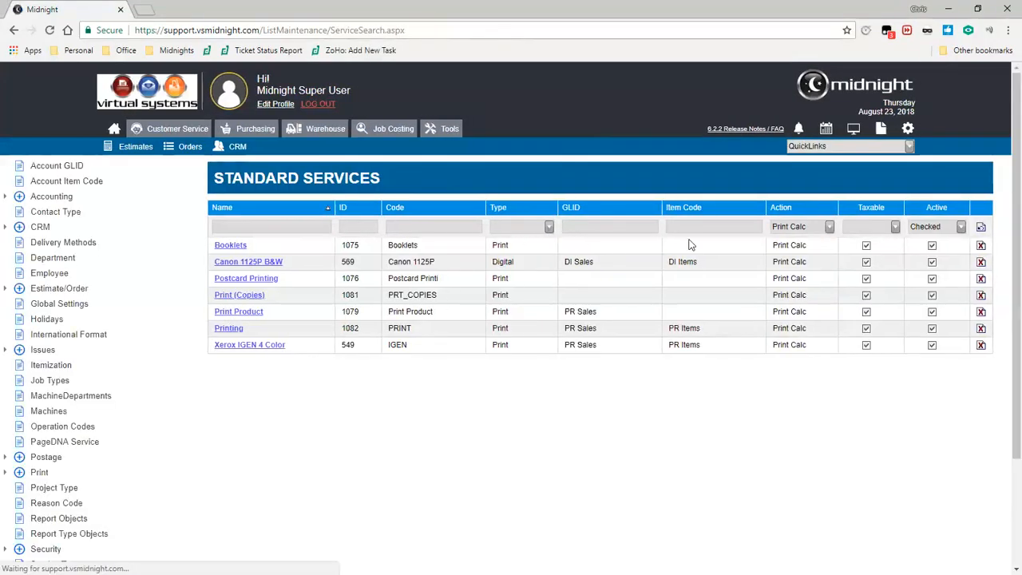
{"action": "left_click", "coordinate": [823, 229]}
{"action": "left_click", "coordinate": [803, 239]}
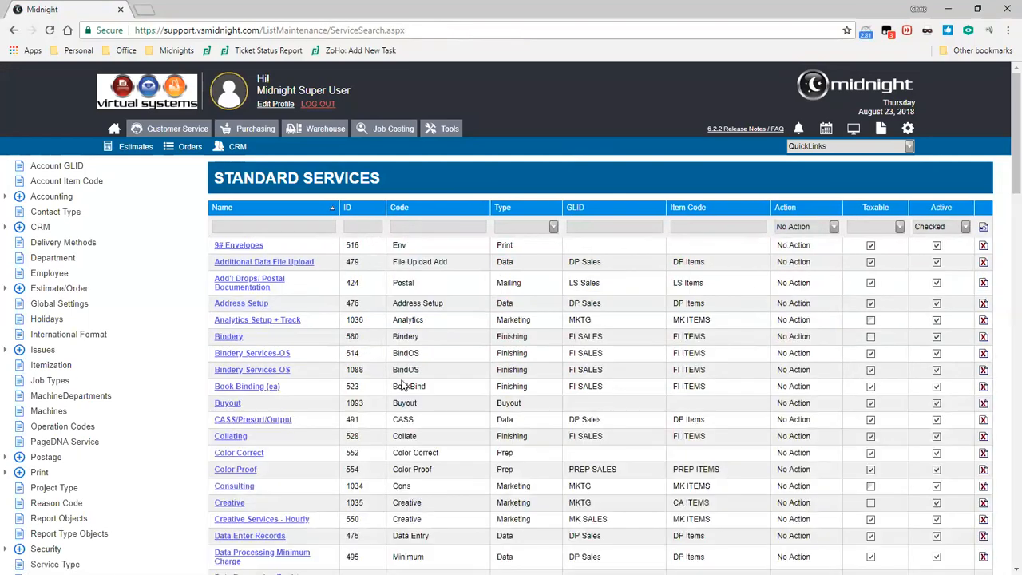
Find the Rotary Scoring finishing service in the filtered list and open its pricing matrix
{"action": "scroll", "coordinate": [402, 391], "scroll_direction": "down", "scroll_amount": 2}
{"action": "scroll", "coordinate": [311, 387], "scroll_direction": "down", "scroll_amount": 2}
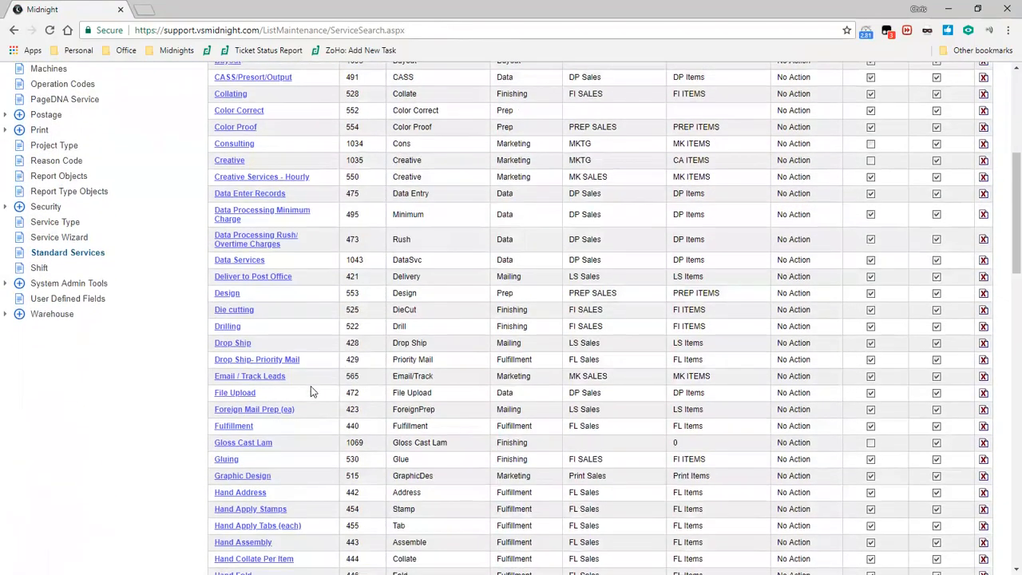
{"action": "scroll", "coordinate": [310, 386], "scroll_direction": "down", "scroll_amount": 2}
{"action": "scroll", "coordinate": [291, 387], "scroll_direction": "down", "scroll_amount": 1}
{"action": "scroll", "coordinate": [291, 387], "scroll_direction": "down", "scroll_amount": 2}
{"action": "scroll", "coordinate": [292, 388], "scroll_direction": "up", "scroll_amount": 2}
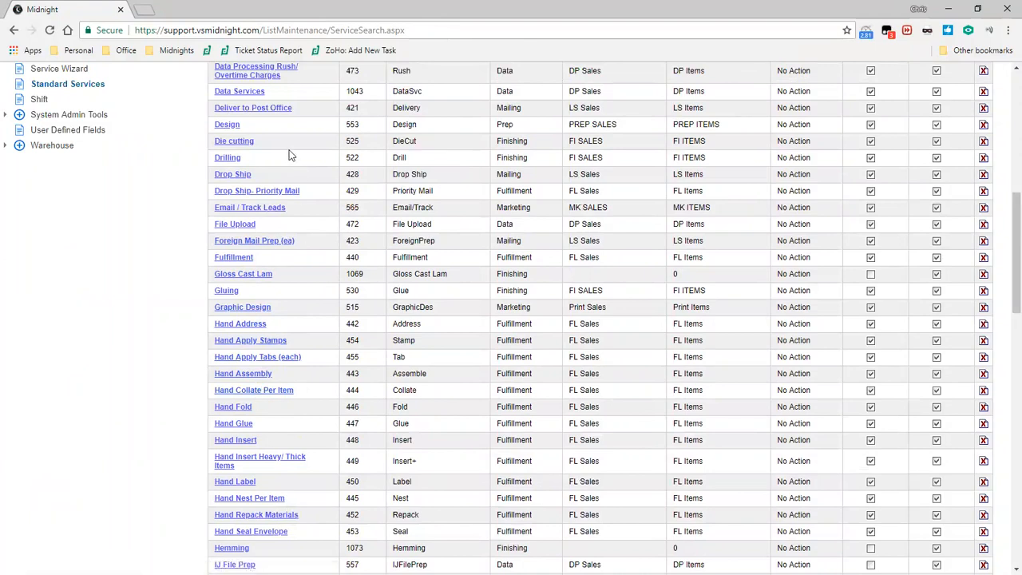
{"action": "scroll", "coordinate": [290, 155], "scroll_direction": "down", "scroll_amount": 12}
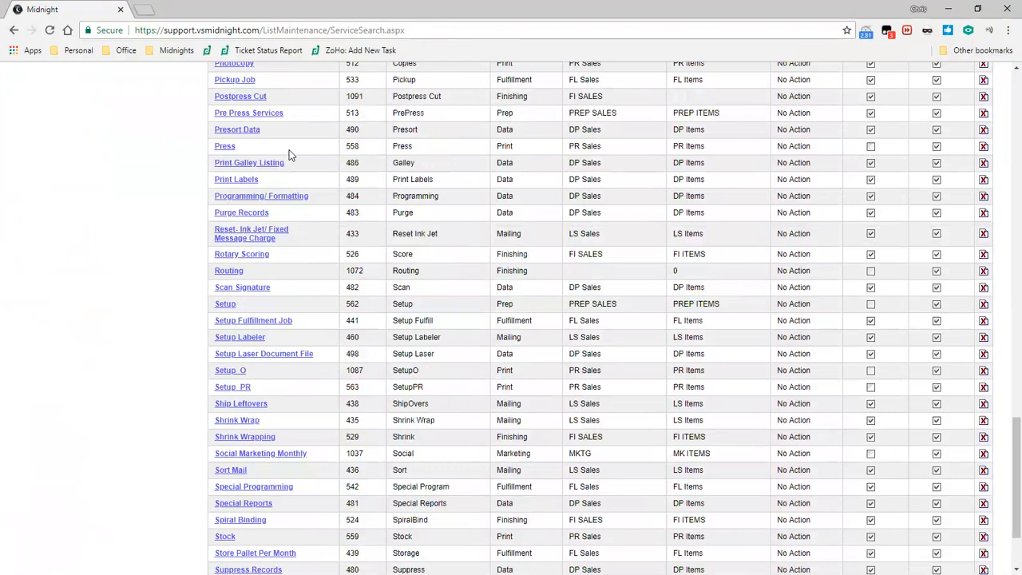
{"action": "scroll", "coordinate": [281, 213], "scroll_direction": "down", "scroll_amount": 3}
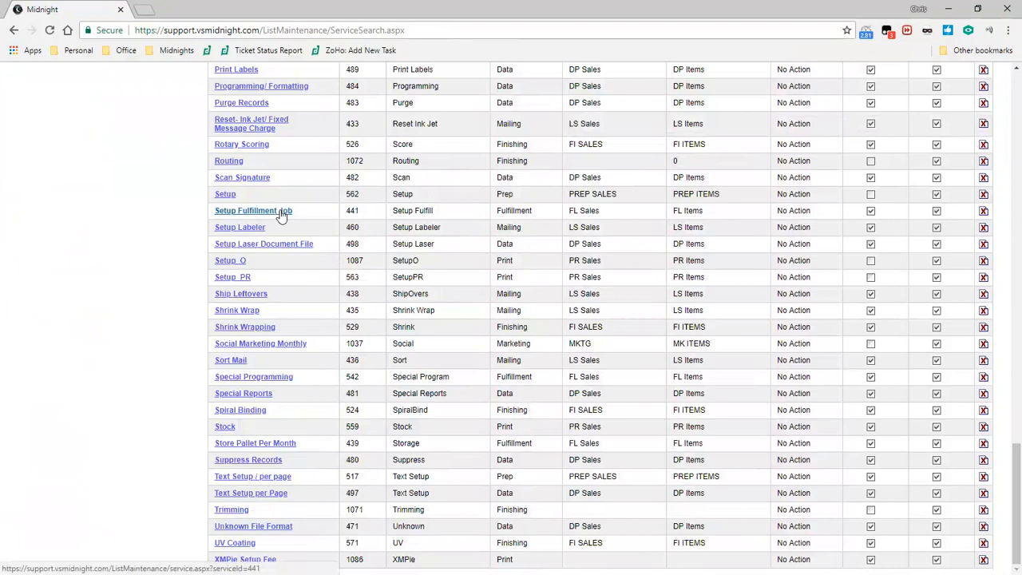
{"action": "scroll", "coordinate": [281, 214], "scroll_direction": "up", "scroll_amount": 1}
{"action": "scroll", "coordinate": [283, 212], "scroll_direction": "up", "scroll_amount": 1}
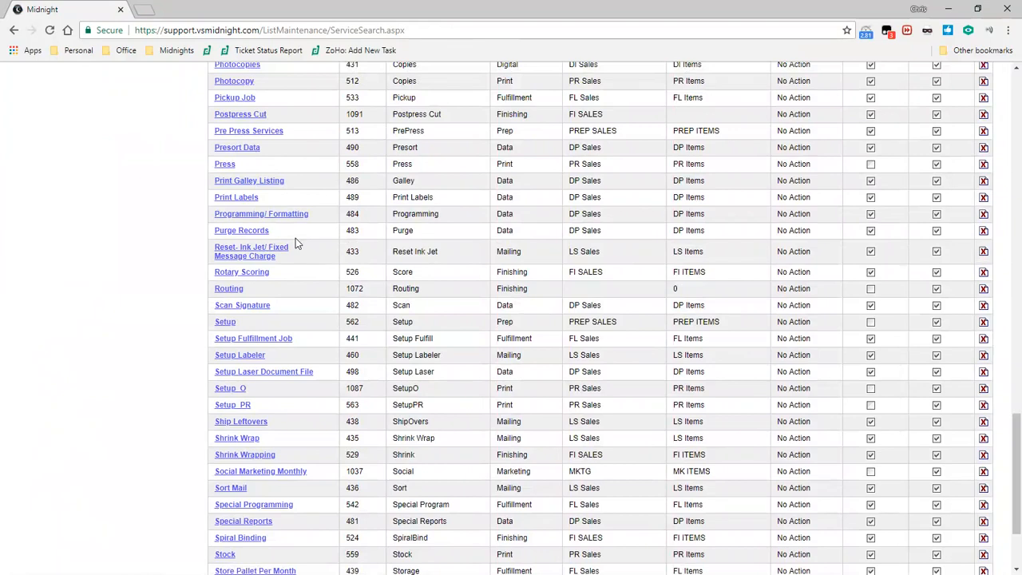
{"action": "scroll", "coordinate": [296, 238], "scroll_direction": "up", "scroll_amount": 1}
{"action": "left_click", "coordinate": [257, 336]}
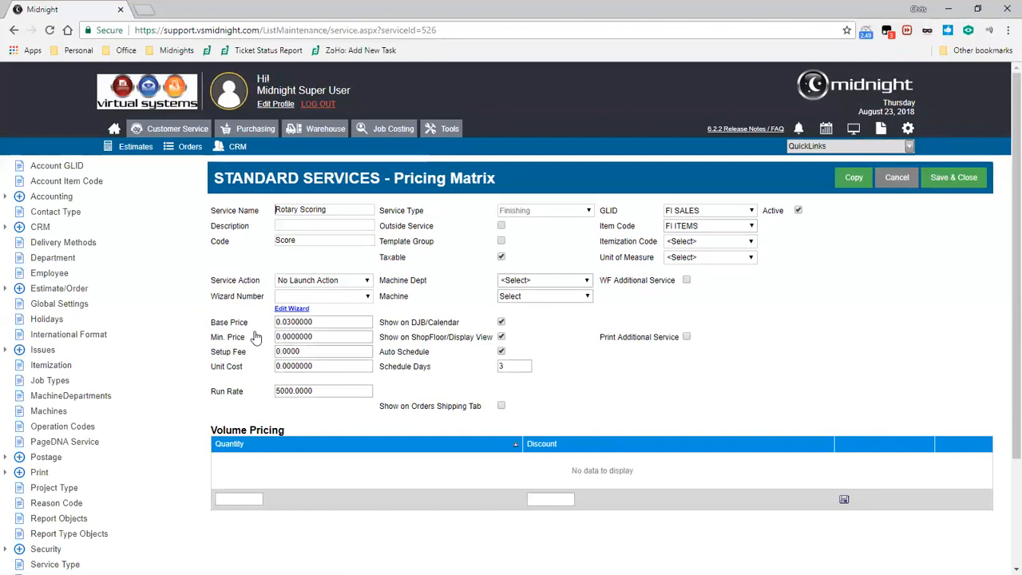
Make Rotary Scoring a print additional service with a $/Unit of .025 and markup enabled
{"action": "left_click", "coordinate": [688, 338]}
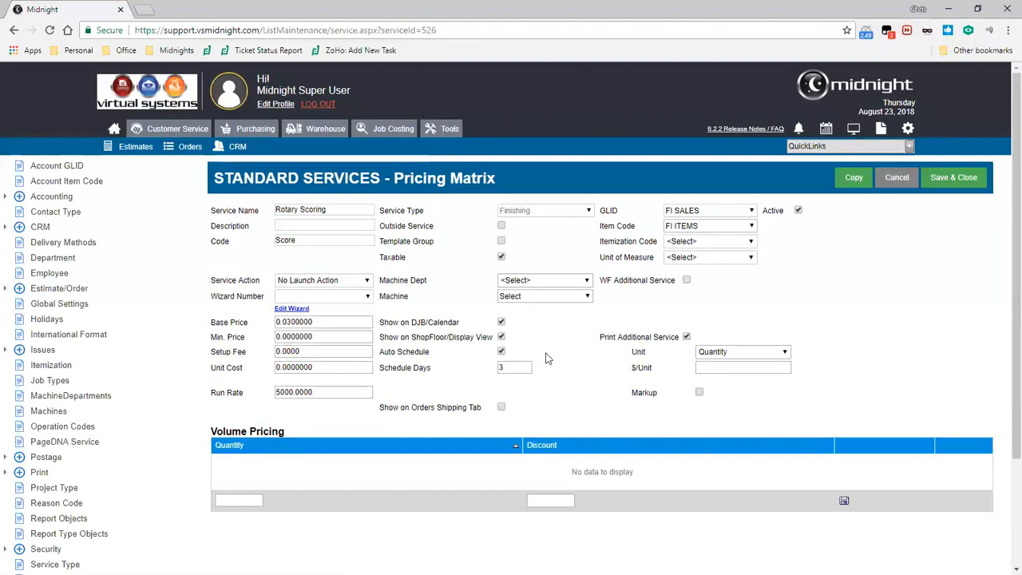
{"action": "double_click", "coordinate": [308, 322]}
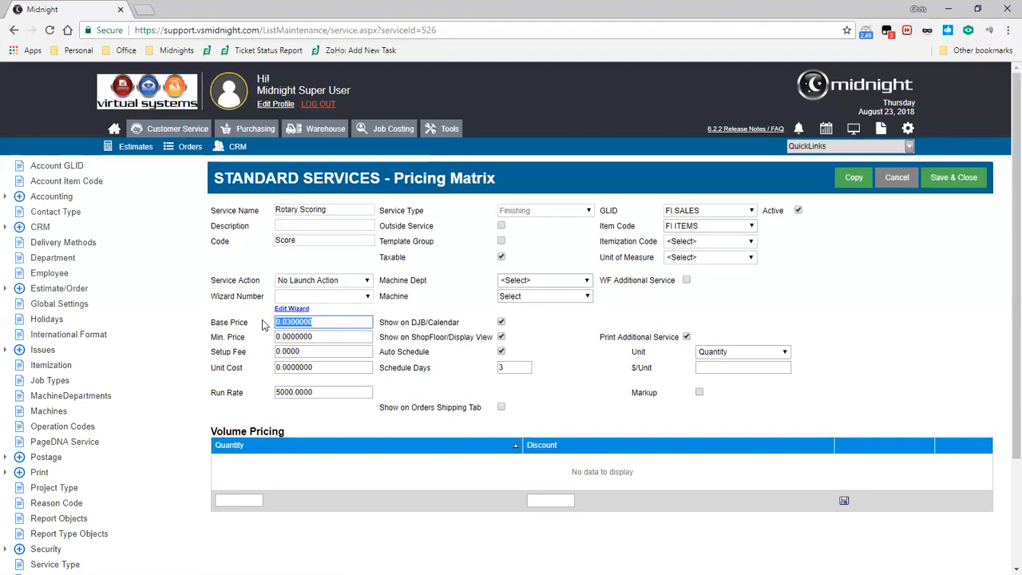
{"action": "left_click", "coordinate": [715, 370]}
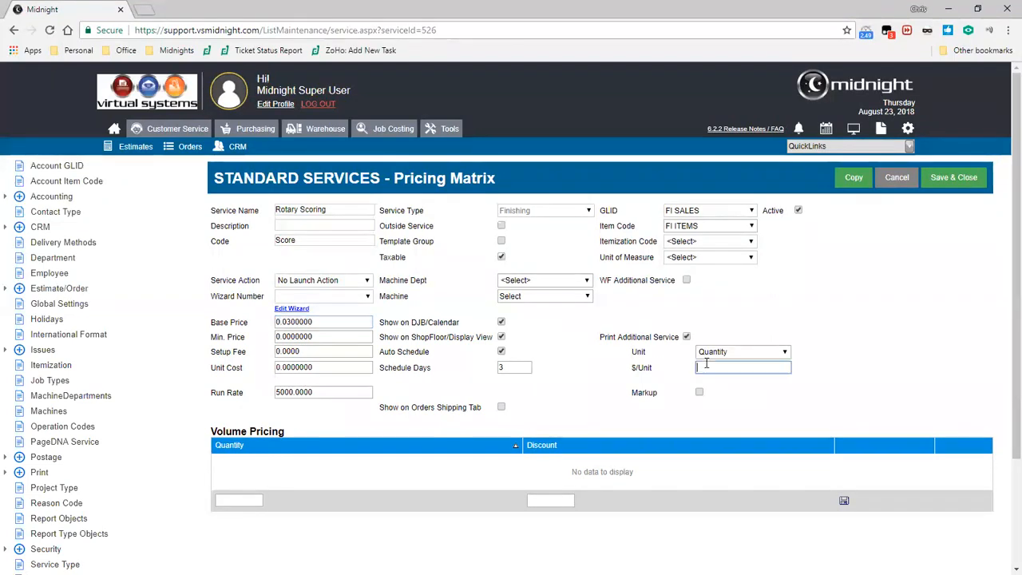
{"action": "type", "text": "025"}
{"action": "left_click", "coordinate": [700, 392]}
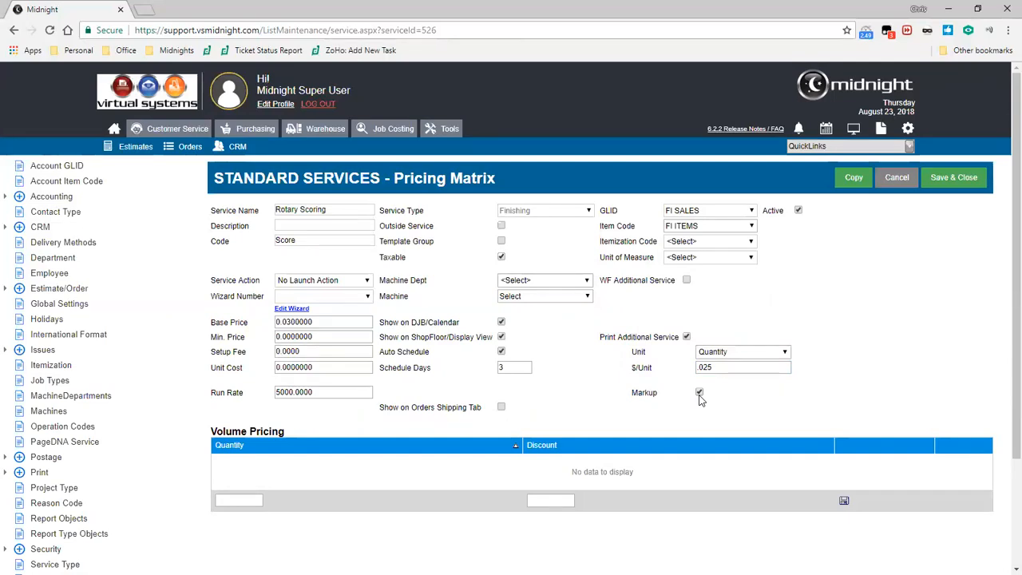
Review the unit choices for Rotary Scoring's print additional service, keeping Quantity
{"action": "left_click", "coordinate": [736, 352]}
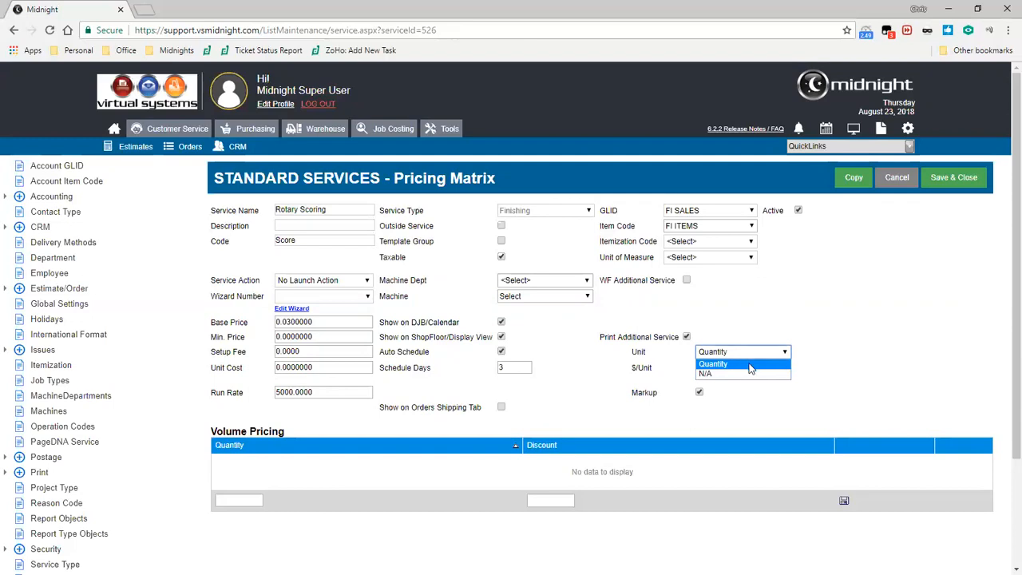
{"action": "left_click", "coordinate": [750, 367]}
{"action": "left_click", "coordinate": [705, 349]}
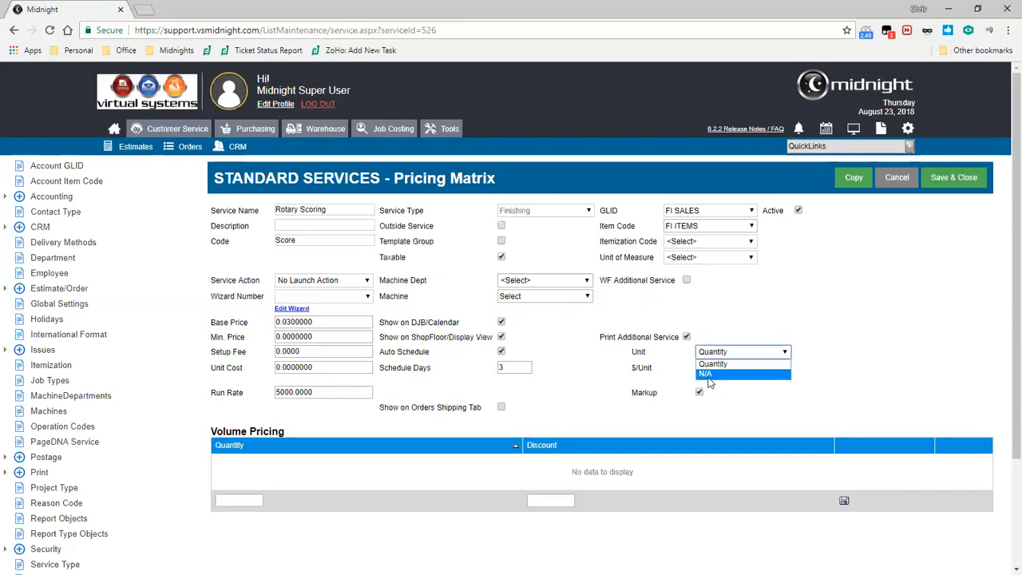
{"action": "left_click", "coordinate": [1021, 376]}
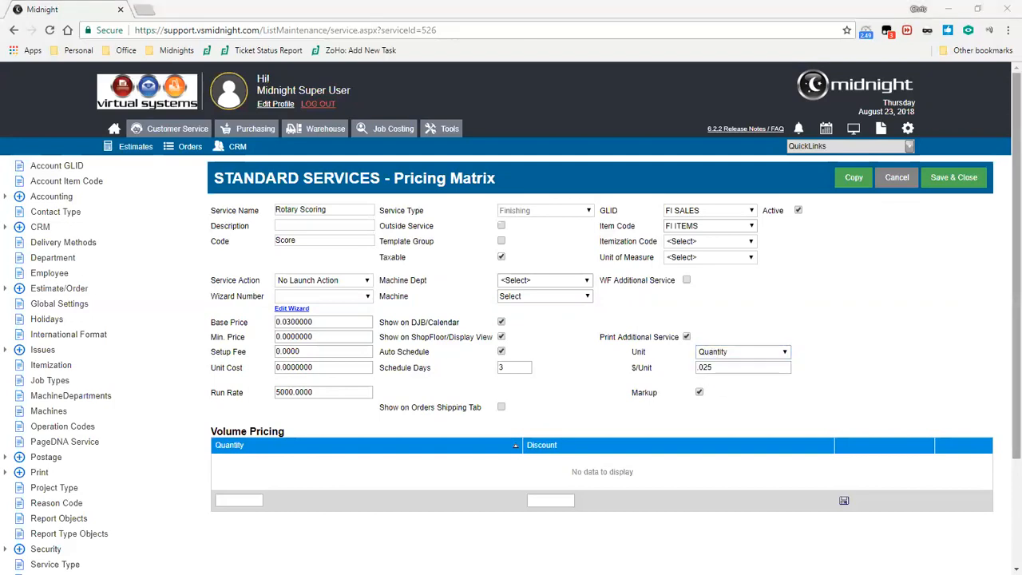
Save the Rotary Scoring service with its print additional service settings and close its pricing matrix
{"action": "left_click_drag", "start_coordinate": [1021, 41], "coordinate": [540, 43]}
{"action": "mouse_move", "coordinate": [628, 164]}
{"action": "left_mouse_down"}
{"action": "mouse_move", "coordinate": [525, 142]}
{"action": "mouse_move", "coordinate": [559, 185]}
{"action": "mouse_move", "coordinate": [630, 163]}
{"action": "left_mouse_up"}
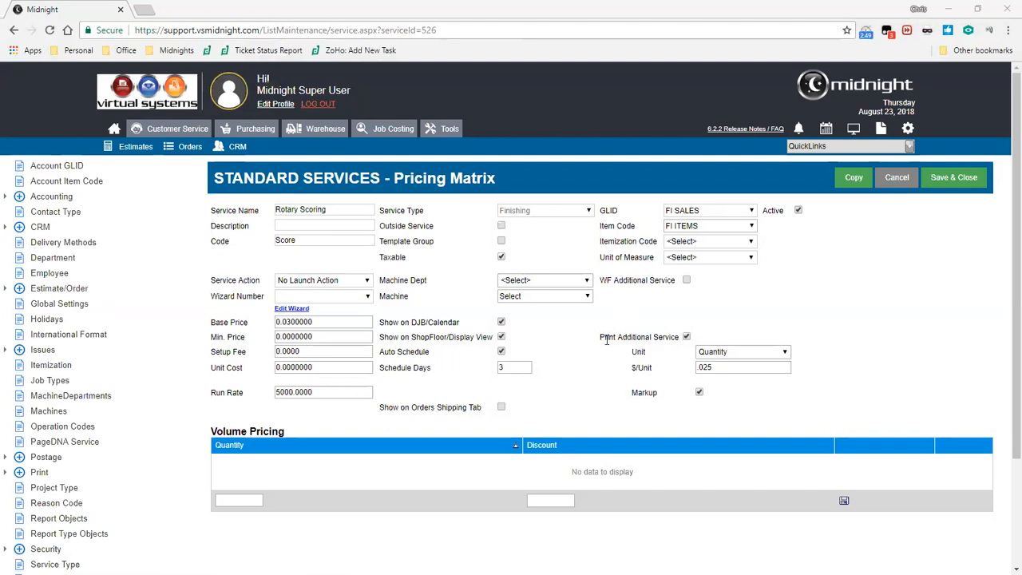
{"action": "left_click_drag", "start_coordinate": [603, 337], "coordinate": [688, 338]}
{"action": "left_click", "coordinate": [659, 354]}
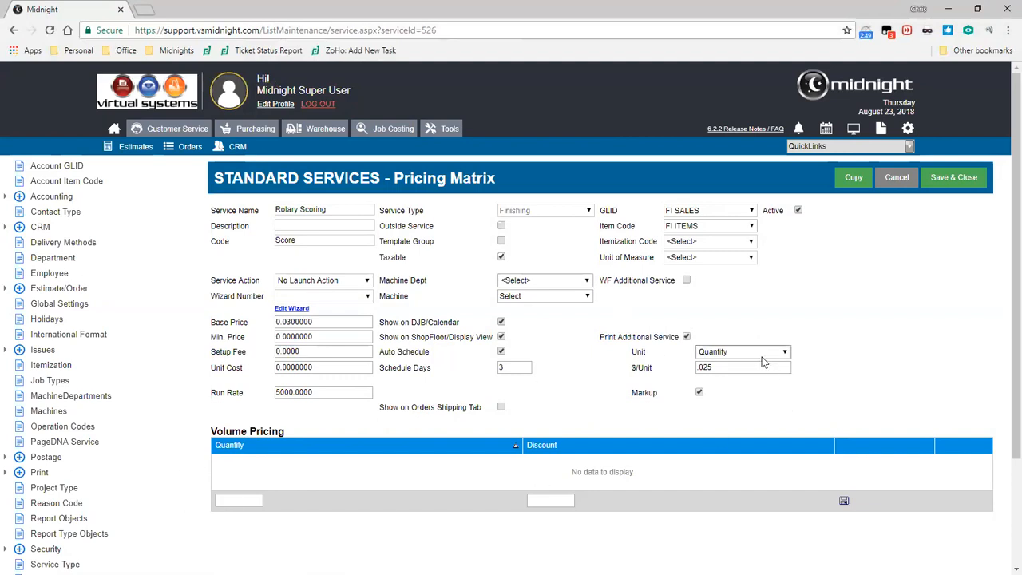
{"action": "left_click", "coordinate": [957, 180]}
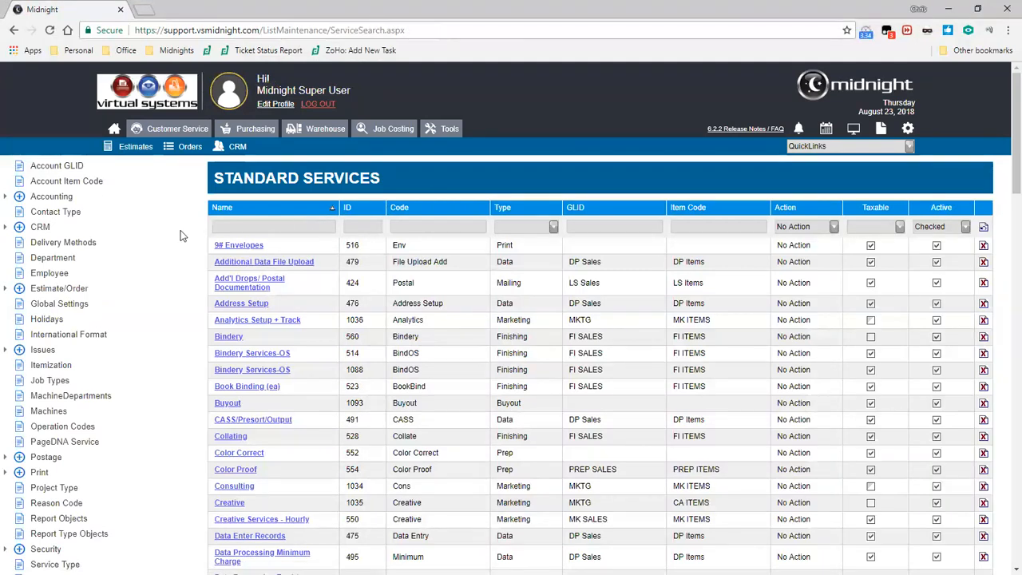
{"action": "scroll", "coordinate": [180, 230], "scroll_direction": "down", "scroll_amount": 3}
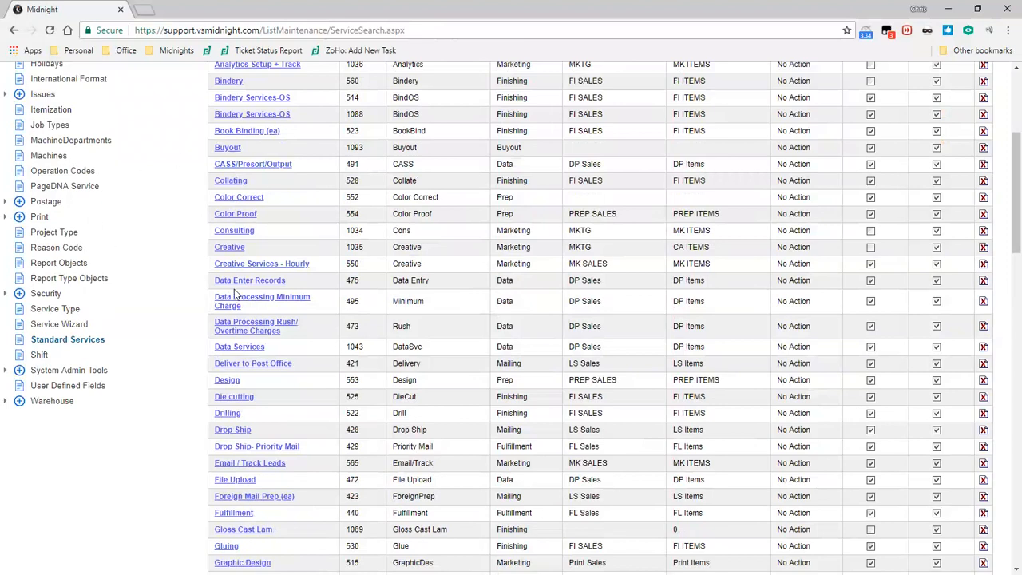
{"action": "scroll", "coordinate": [234, 296], "scroll_direction": "up", "scroll_amount": 3}
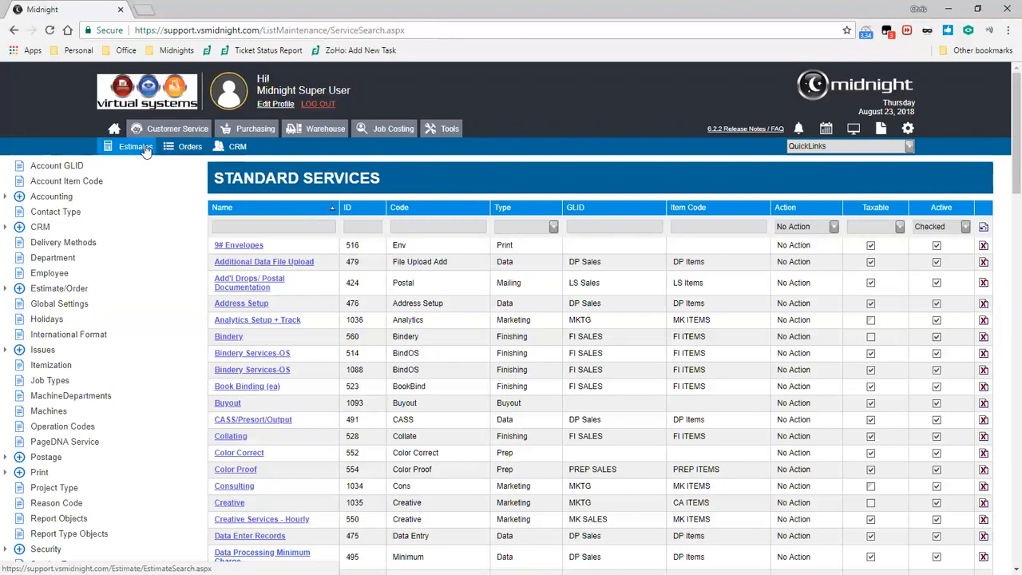
{"action": "left_click", "coordinate": [181, 148]}
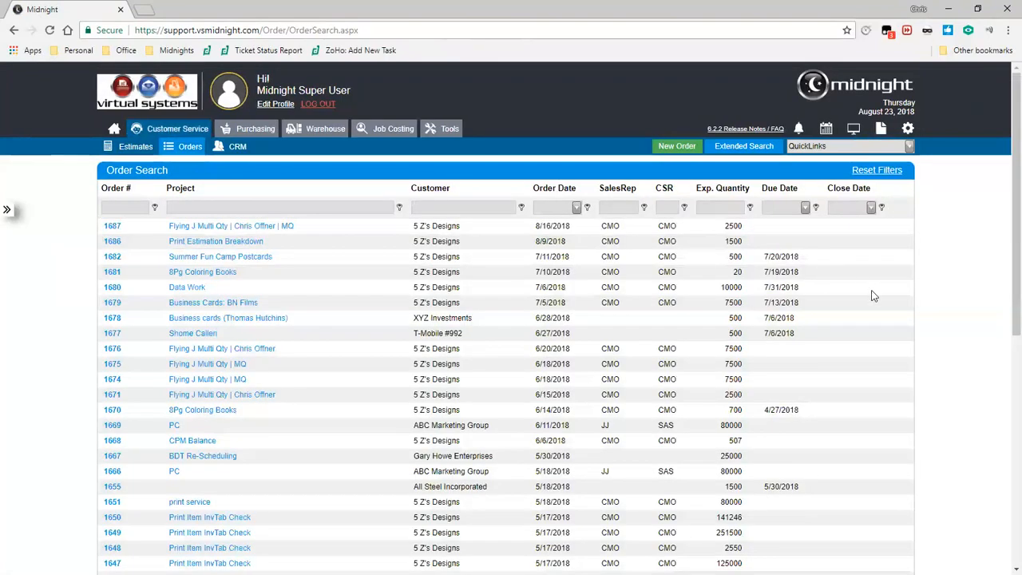
{"action": "left_click", "coordinate": [692, 152]}
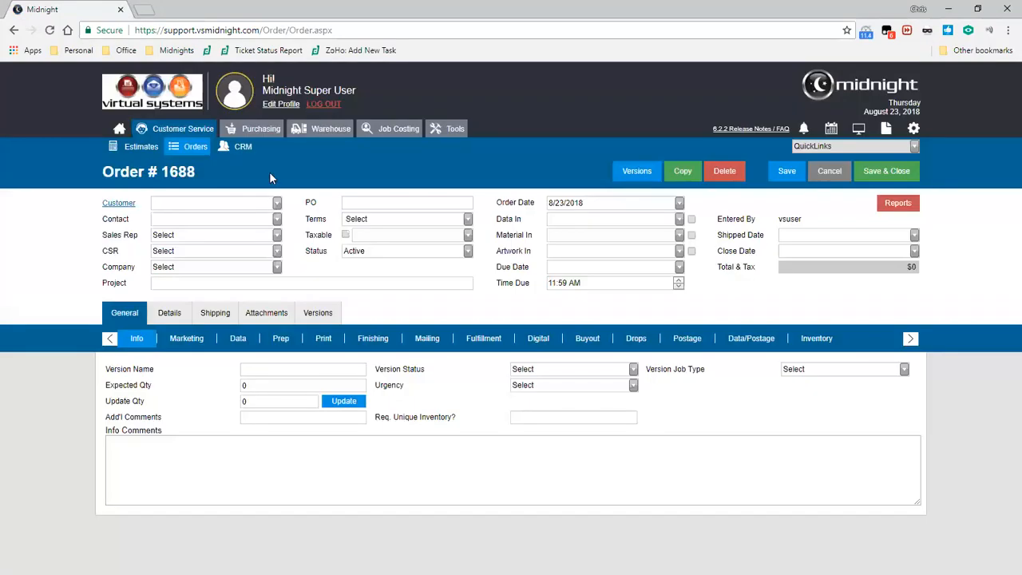
{"action": "left_click", "coordinate": [277, 203]}
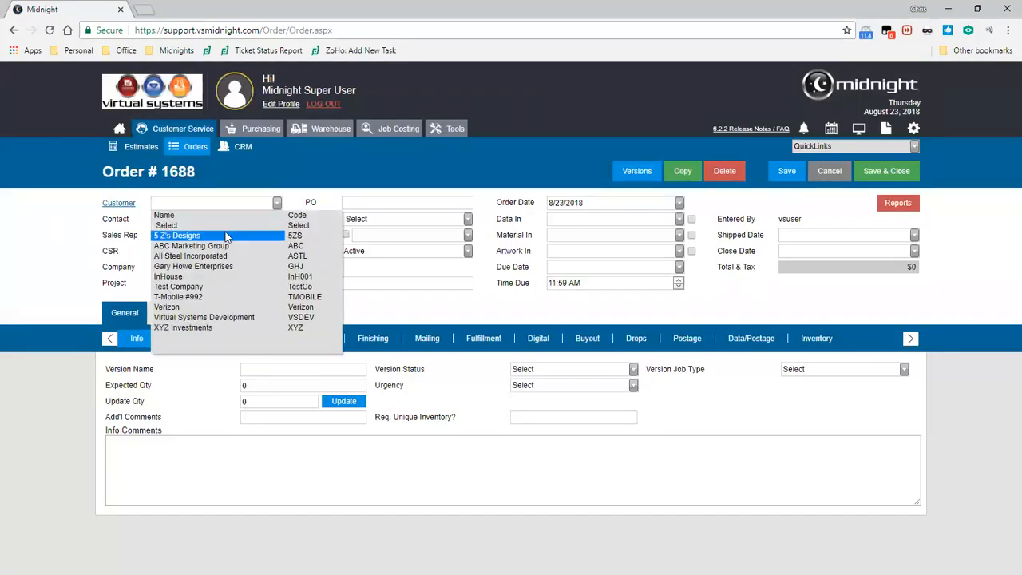
{"action": "left_click", "coordinate": [237, 266]}
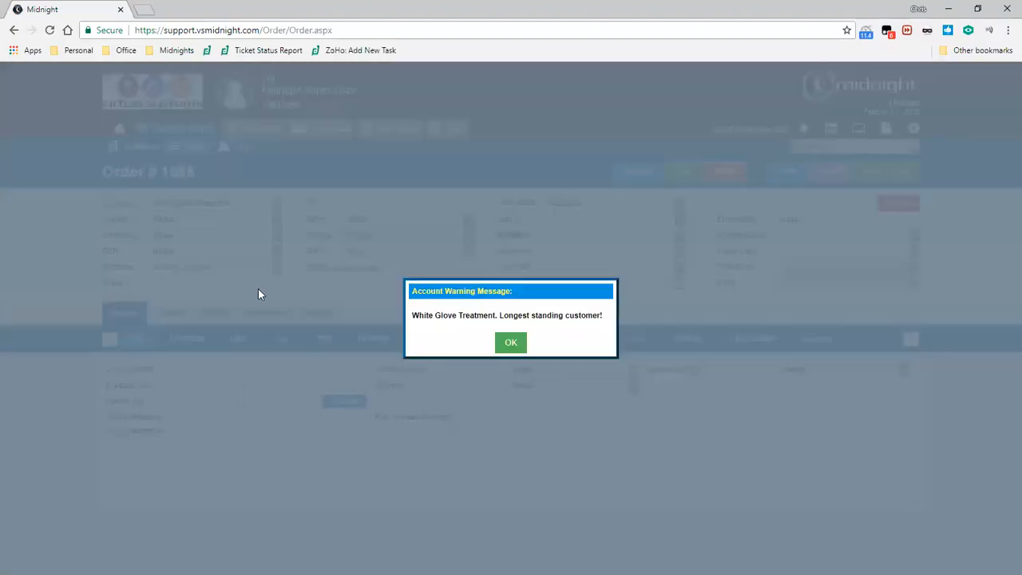
Name the order's project "MISD September Charity Newsletter" and set the expected quantity to 5,000
{"action": "left_click", "coordinate": [434, 283]}
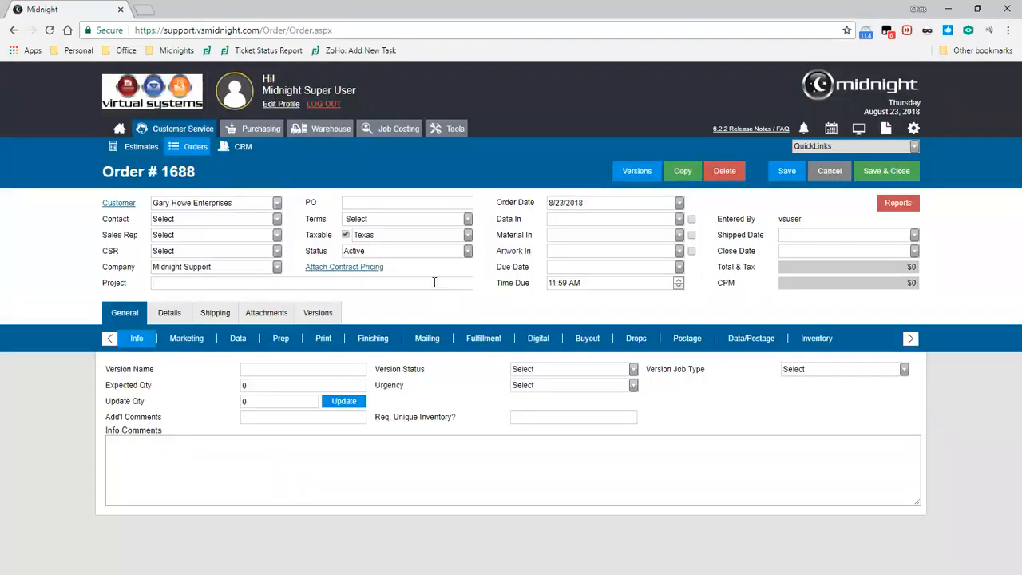
{"action": "type", "text": "MISD September Charity Newsletter"}
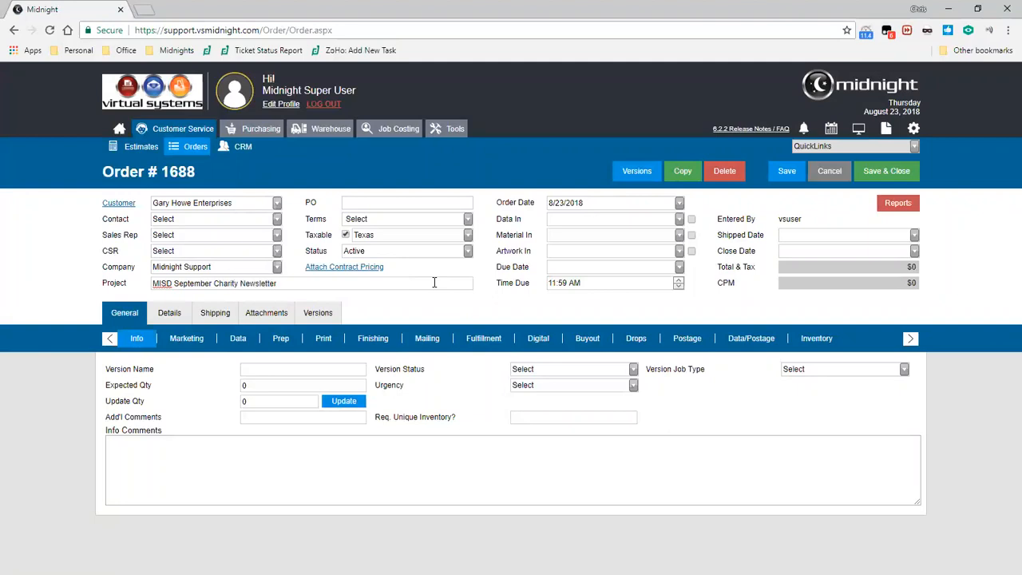
{"action": "left_click", "coordinate": [282, 386]}
{"action": "type", "text": "5,000"}
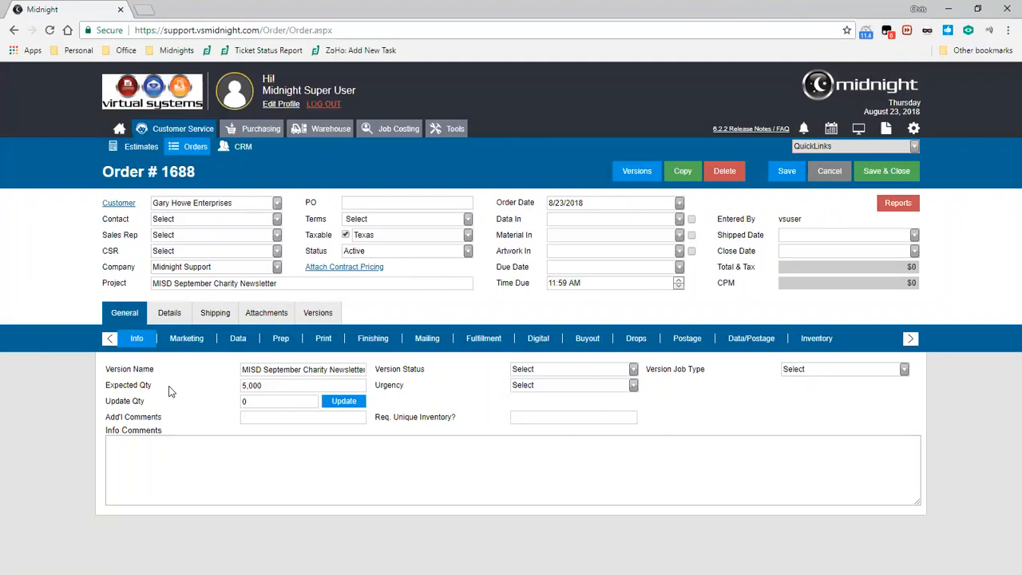
Add the Print Product service to the order's print services and load the 6x9 4/4 Postcards (Metallic) template
{"action": "left_click", "coordinate": [324, 340]}
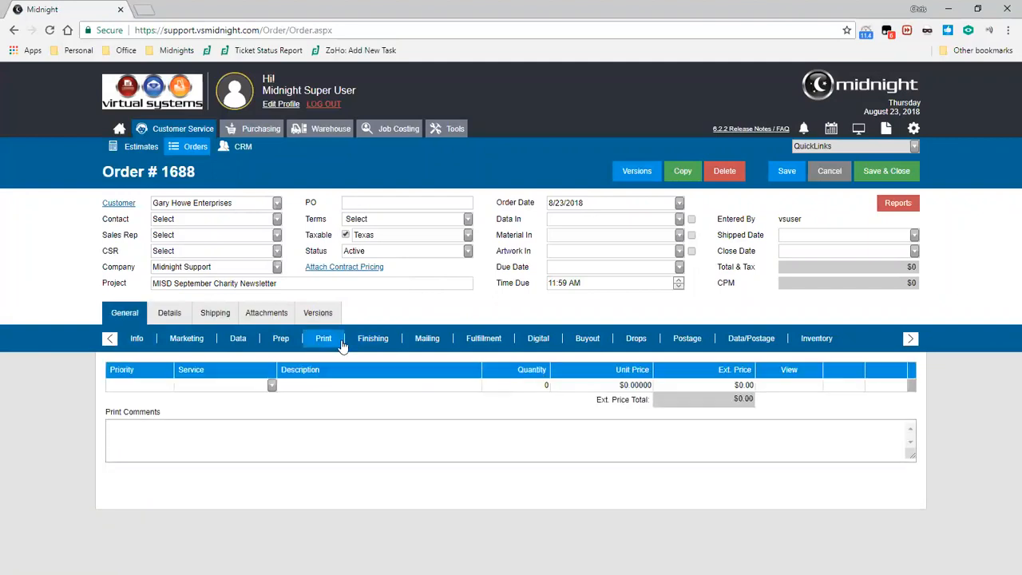
{"action": "left_click", "coordinate": [272, 386]}
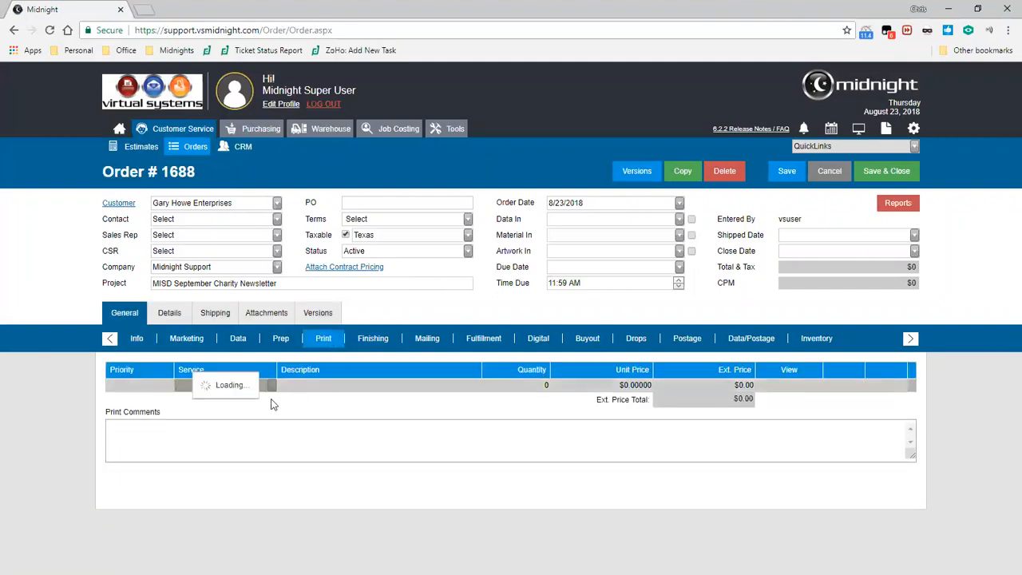
{"action": "left_click_drag", "start_coordinate": [615, 436], "coordinate": [616, 501]}
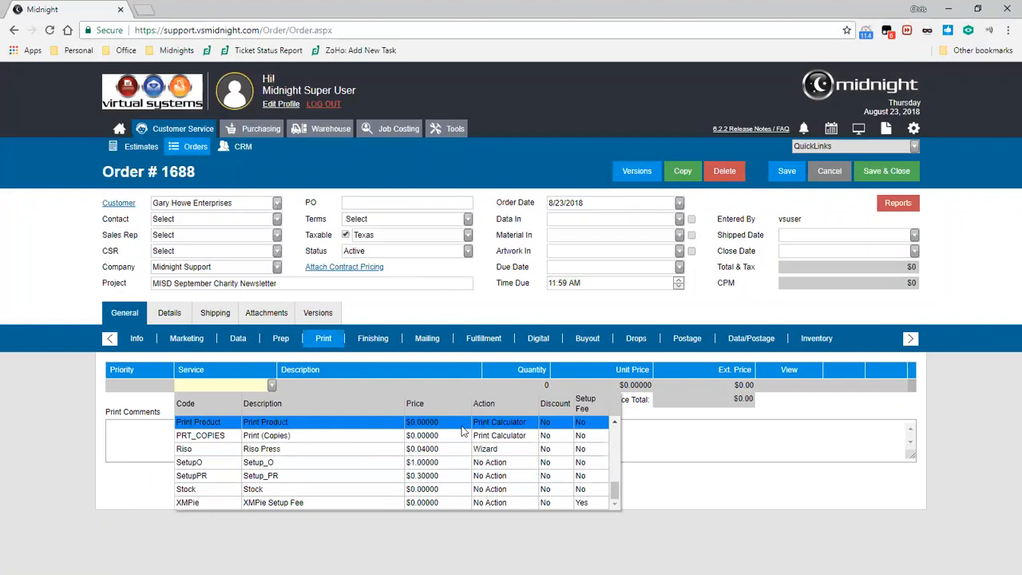
{"action": "left_click", "coordinate": [292, 430]}
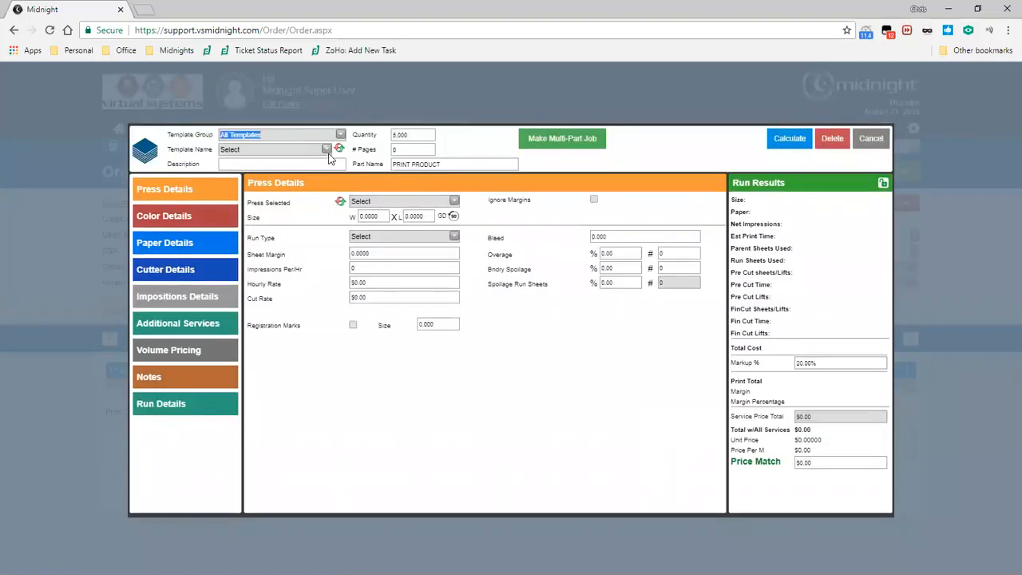
{"action": "left_click", "coordinate": [326, 149]}
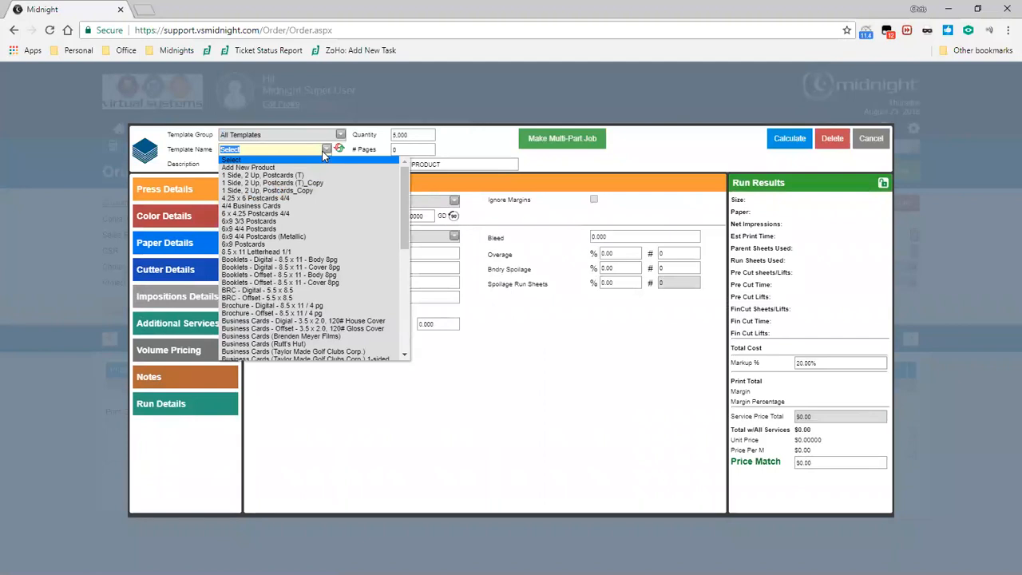
{"action": "left_click", "coordinate": [390, 233]}
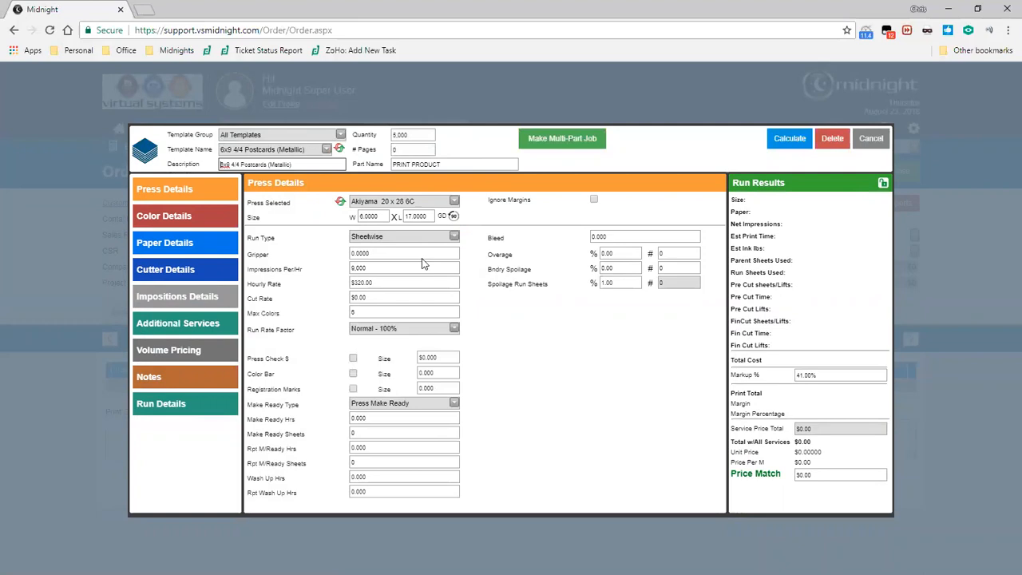
Review the template's press, color, paper, cutter, imposition, additional services and run details
{"action": "left_click", "coordinate": [364, 282]}
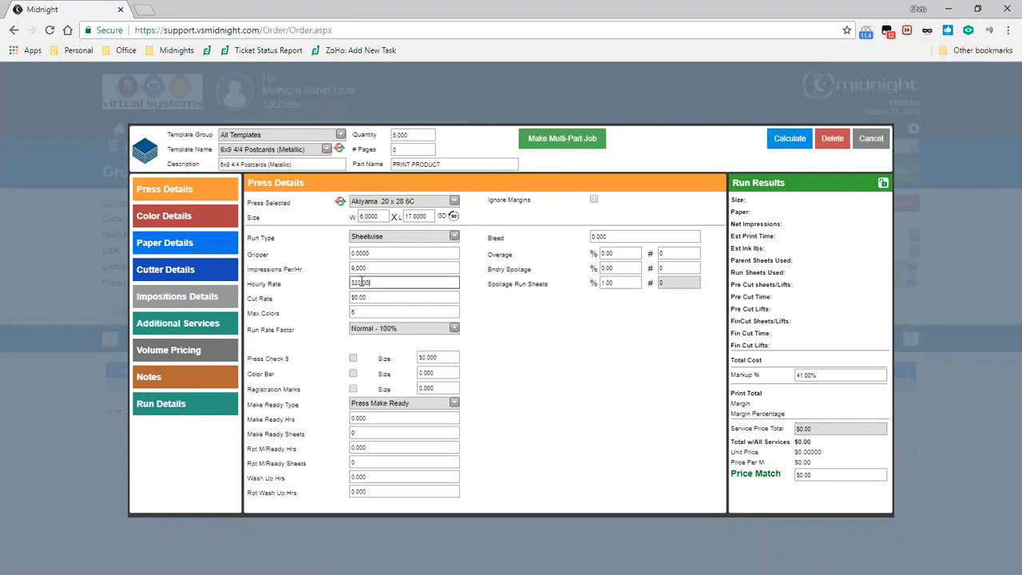
{"action": "left_click", "coordinate": [156, 228]}
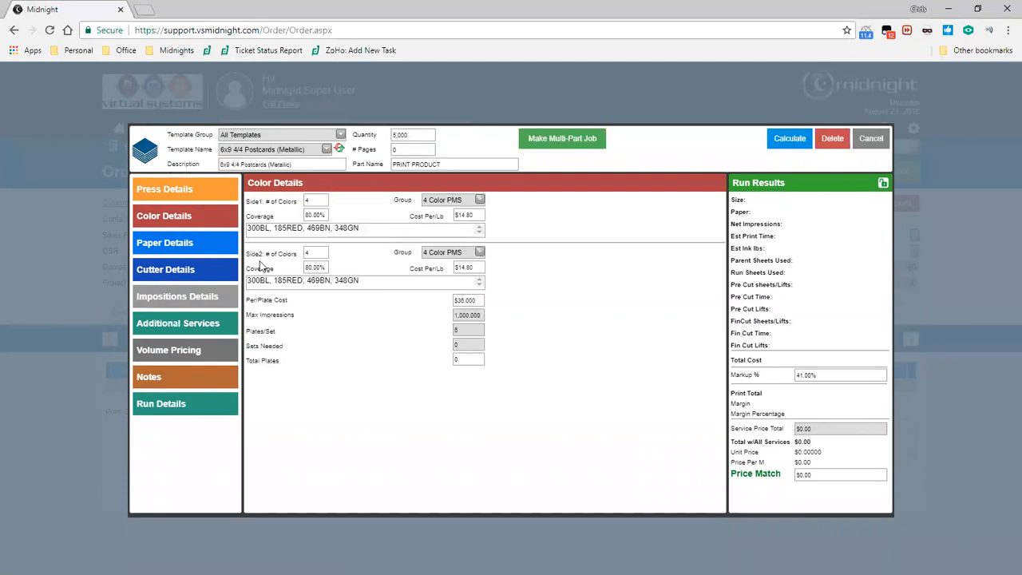
{"action": "left_click", "coordinate": [177, 245]}
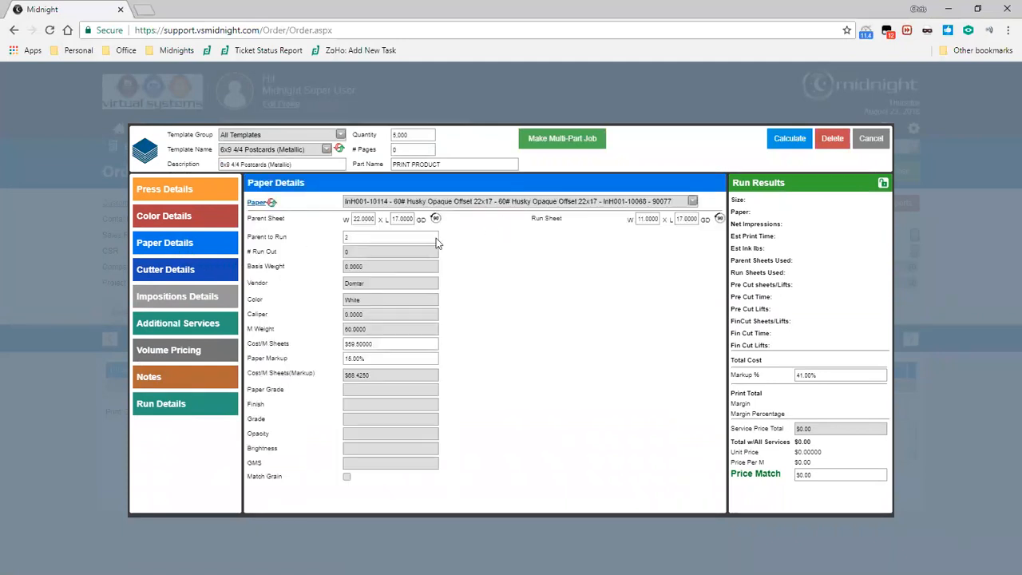
{"action": "left_click", "coordinate": [207, 278]}
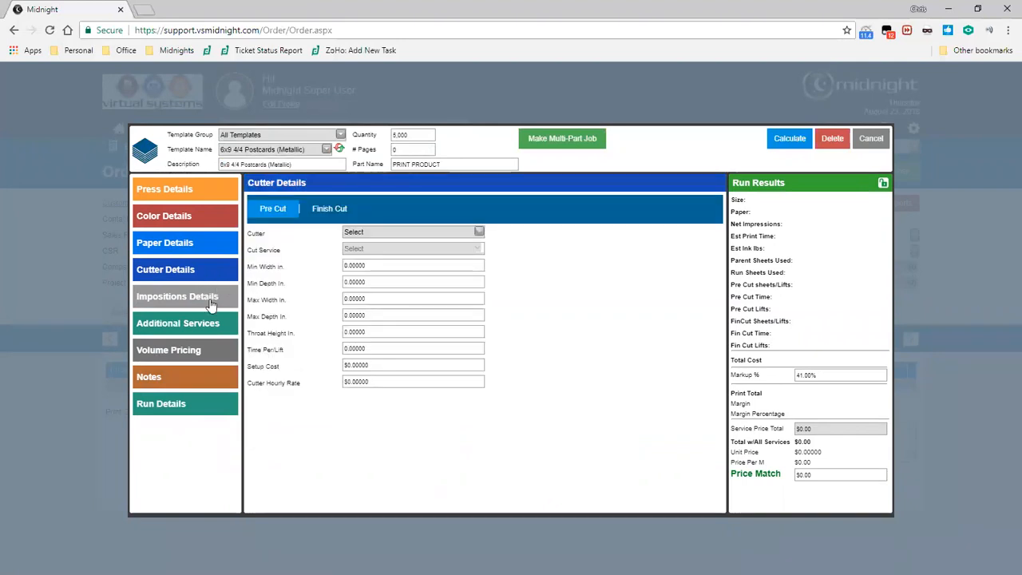
{"action": "left_click", "coordinate": [209, 301]}
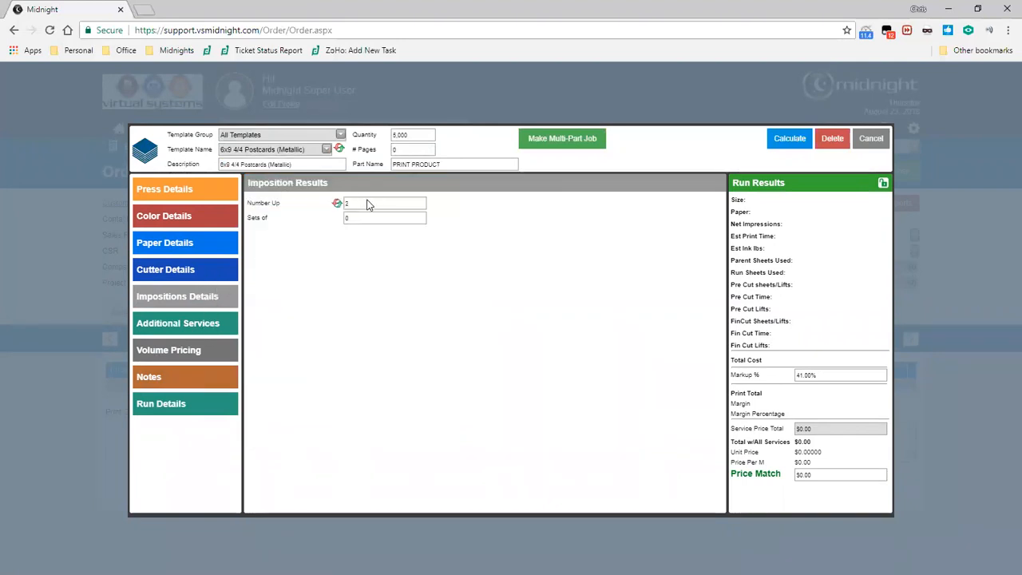
{"action": "left_click", "coordinate": [196, 328]}
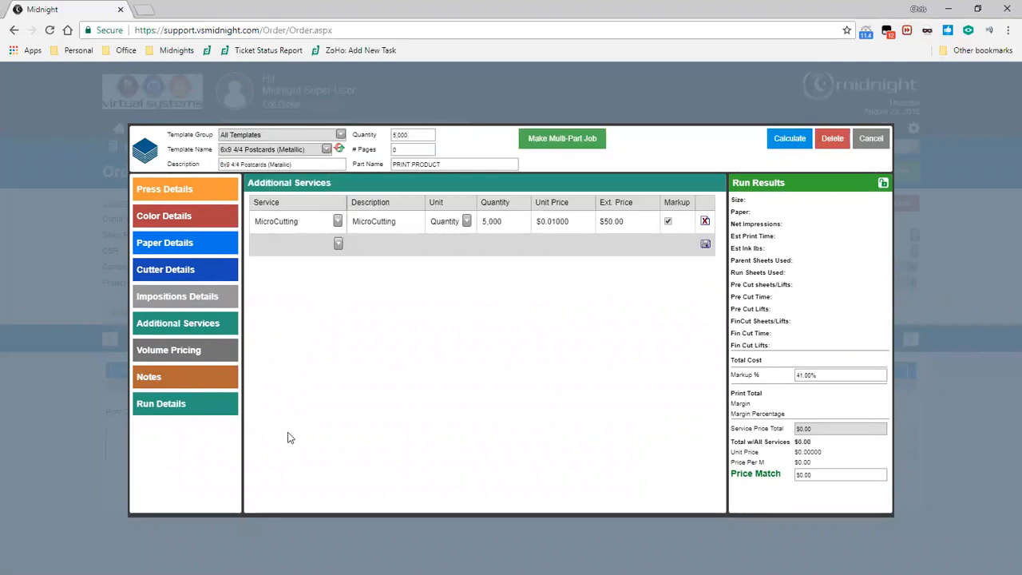
{"action": "left_click", "coordinate": [184, 407]}
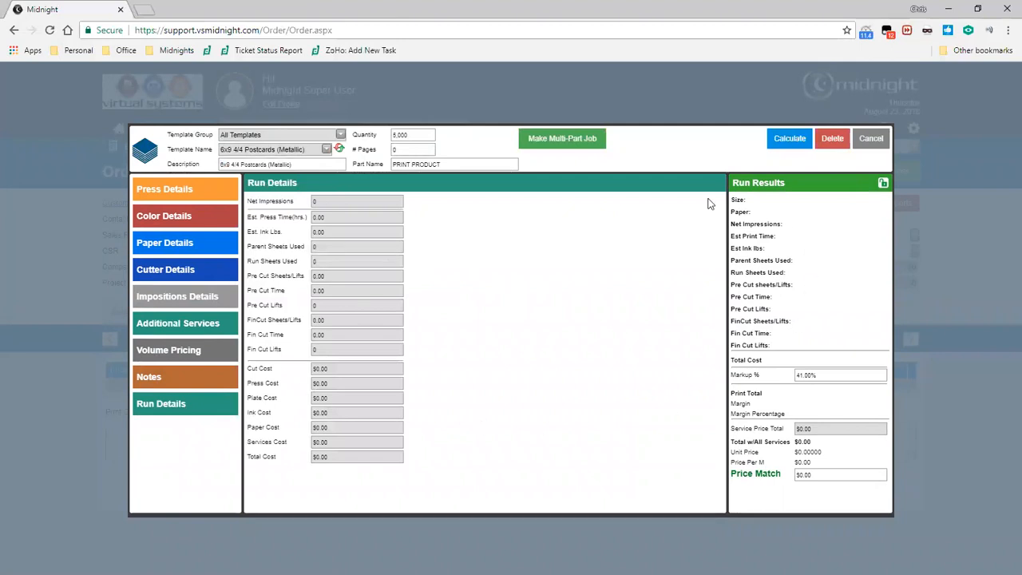
Calculate the print product and examine its press time, parent sheets used and run sheets used at a larger size
{"action": "left_click", "coordinate": [790, 141]}
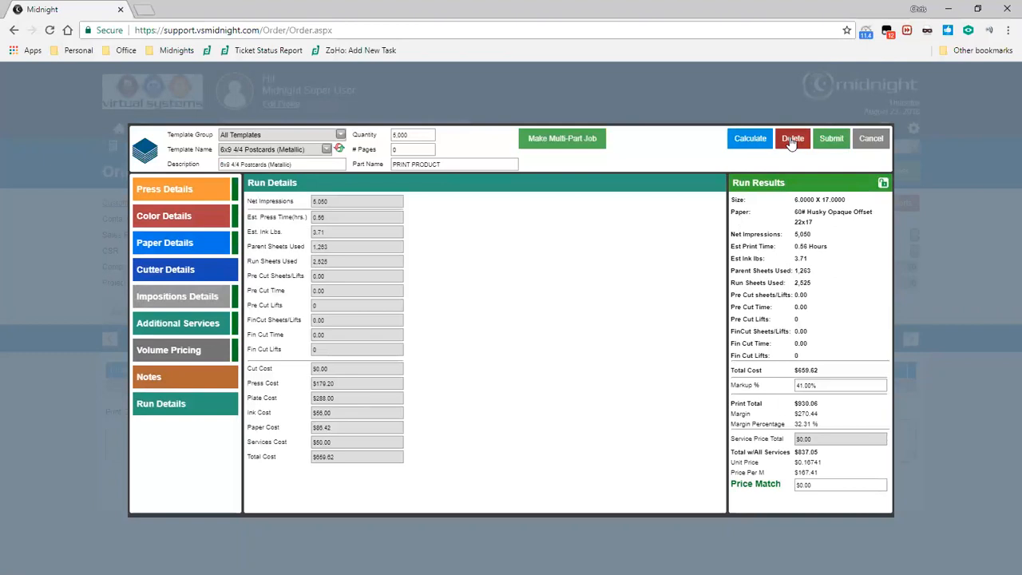
{"action": "key", "text": "ctrl+plus"}
{"action": "key", "text": "ctrl+plus"}
{"action": "key", "text": "ctrl+plus"}
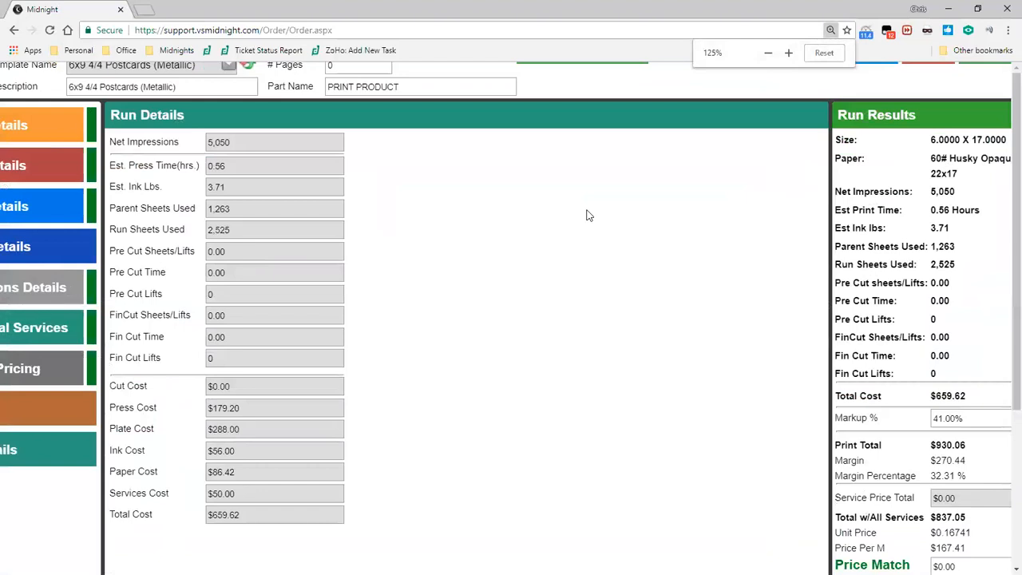
{"action": "key", "text": "ctrl+0"}
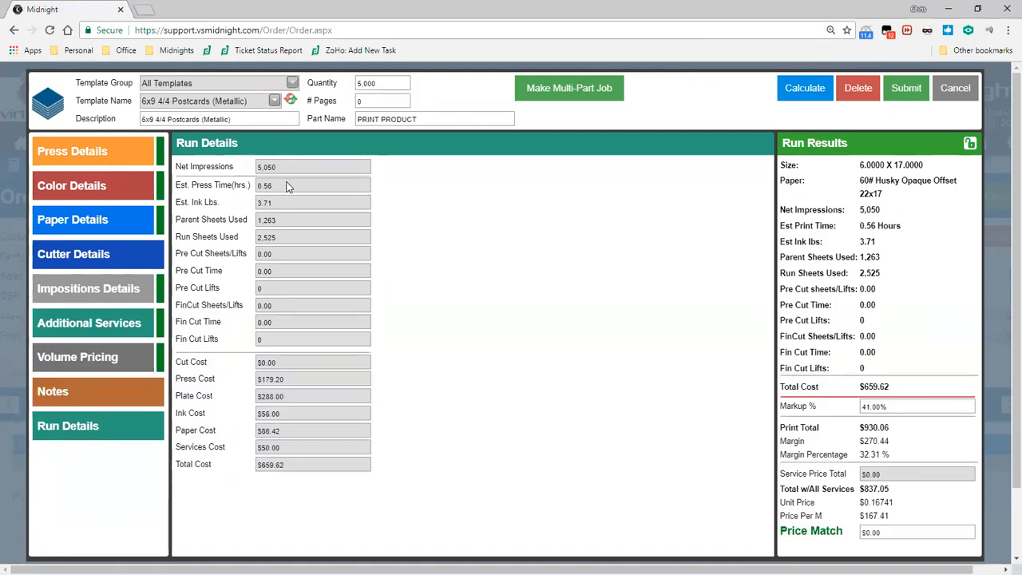
{"action": "left_click_drag", "start_coordinate": [289, 186], "coordinate": [255, 189]}
{"action": "left_click_drag", "start_coordinate": [284, 221], "coordinate": [256, 227]}
{"action": "left_click_drag", "start_coordinate": [886, 264], "coordinate": [779, 262]}
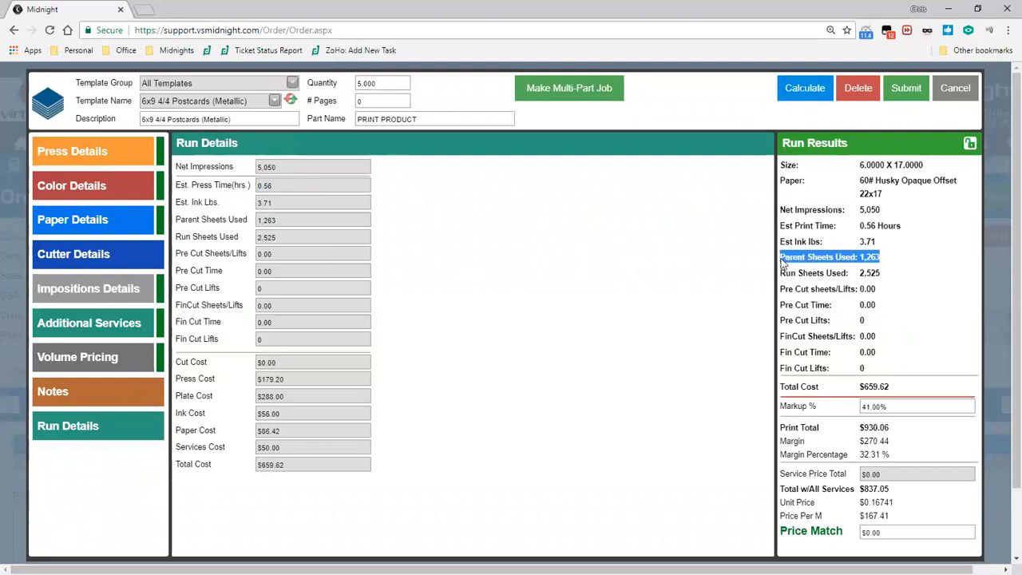
{"action": "left_click_drag", "start_coordinate": [888, 277], "coordinate": [783, 280]}
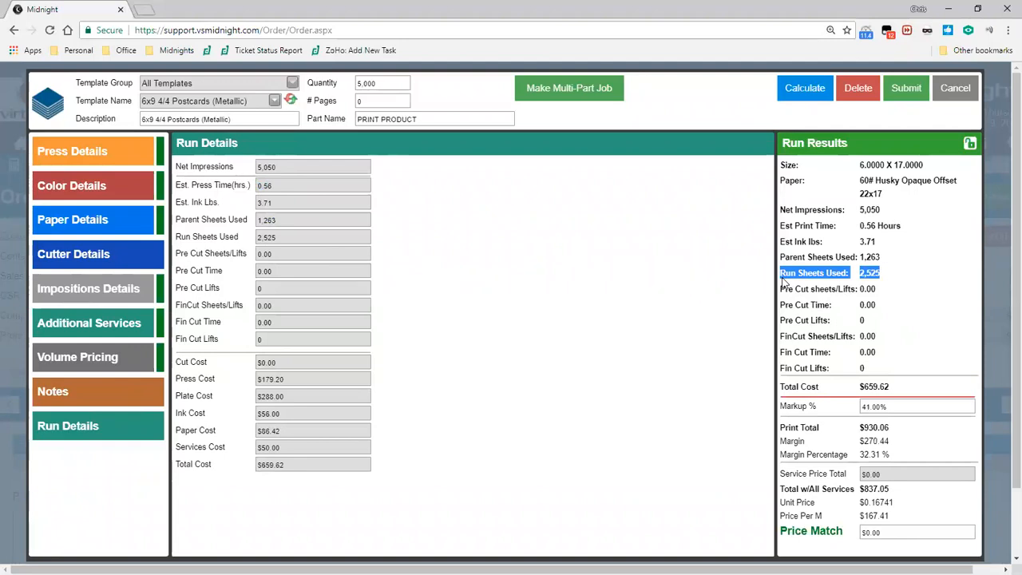
Examine the parent sheet size, run sheet size and parent-to-run value in the paper details
{"action": "left_click", "coordinate": [107, 212]}
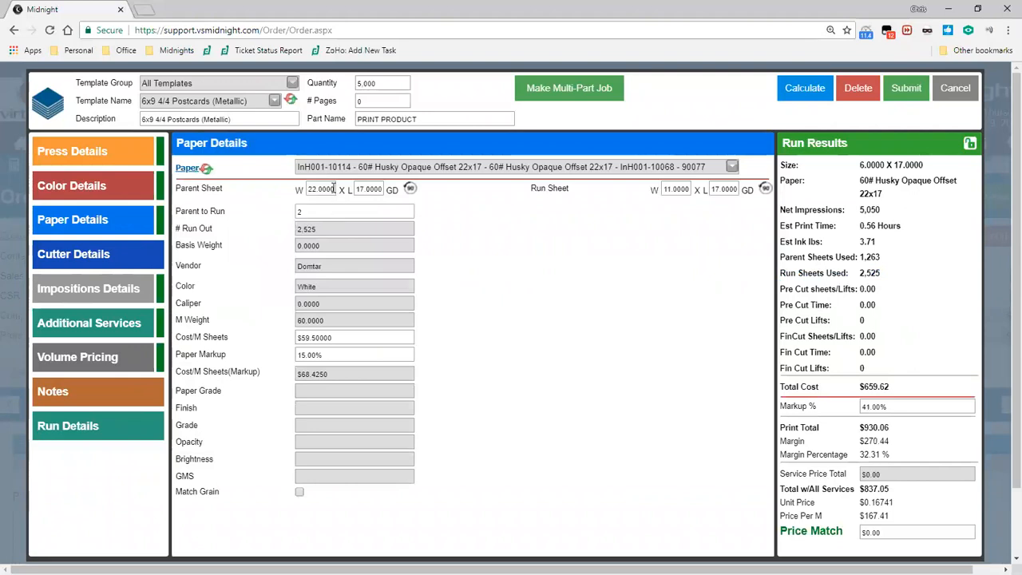
{"action": "left_click", "coordinate": [313, 188]}
{"action": "left_click", "coordinate": [365, 188]}
{"action": "left_click_drag", "start_coordinate": [672, 191], "coordinate": [715, 189]}
{"action": "left_click", "coordinate": [707, 195]}
{"action": "left_click", "coordinate": [702, 217]}
{"action": "left_click", "coordinate": [326, 211]}
{"action": "left_click_drag", "start_coordinate": [297, 216], "coordinate": [427, 221]}
Review the press, plate, ink, paper, services and total costs in the run details, and return to the press details
{"action": "left_click", "coordinate": [141, 430]}
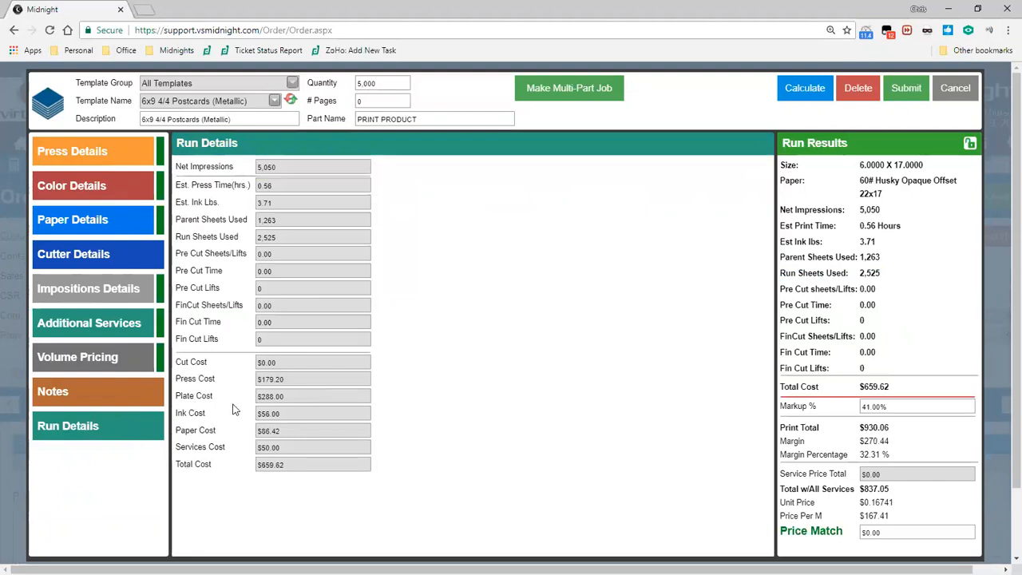
{"action": "mouse_move", "coordinate": [178, 377]}
{"action": "left_mouse_down"}
{"action": "mouse_move", "coordinate": [216, 376]}
{"action": "mouse_move", "coordinate": [213, 399]}
{"action": "left_mouse_up"}
{"action": "left_click", "coordinate": [185, 403]}
{"action": "left_click", "coordinate": [201, 418]}
{"action": "mouse_move", "coordinate": [177, 431]}
{"action": "left_mouse_down"}
{"action": "mouse_move", "coordinate": [214, 432]}
{"action": "mouse_move", "coordinate": [226, 450]}
{"action": "mouse_move", "coordinate": [218, 450]}
{"action": "left_mouse_up"}
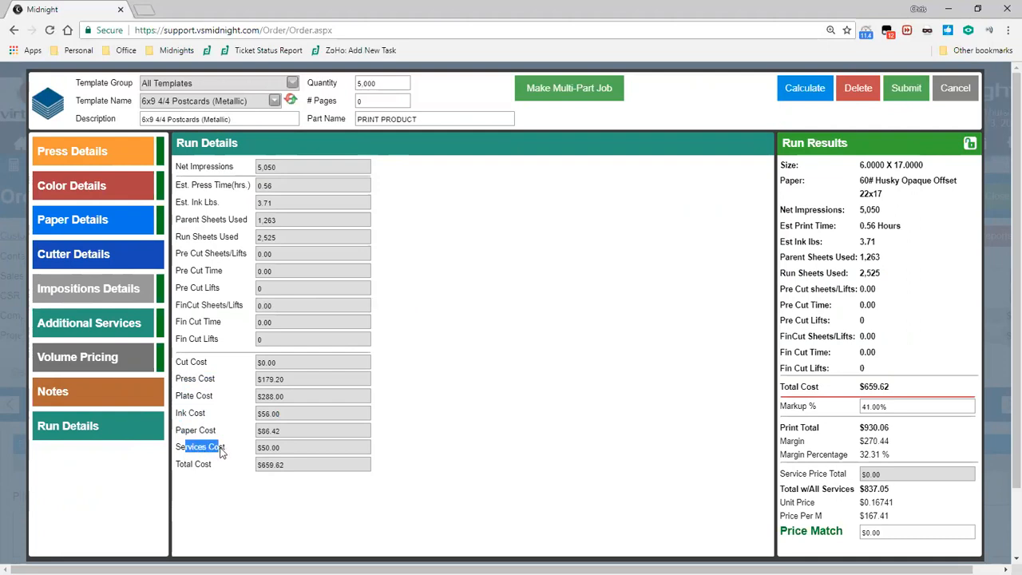
{"action": "left_click", "coordinate": [279, 472]}
{"action": "left_click_drag", "start_coordinate": [287, 465], "coordinate": [257, 469]}
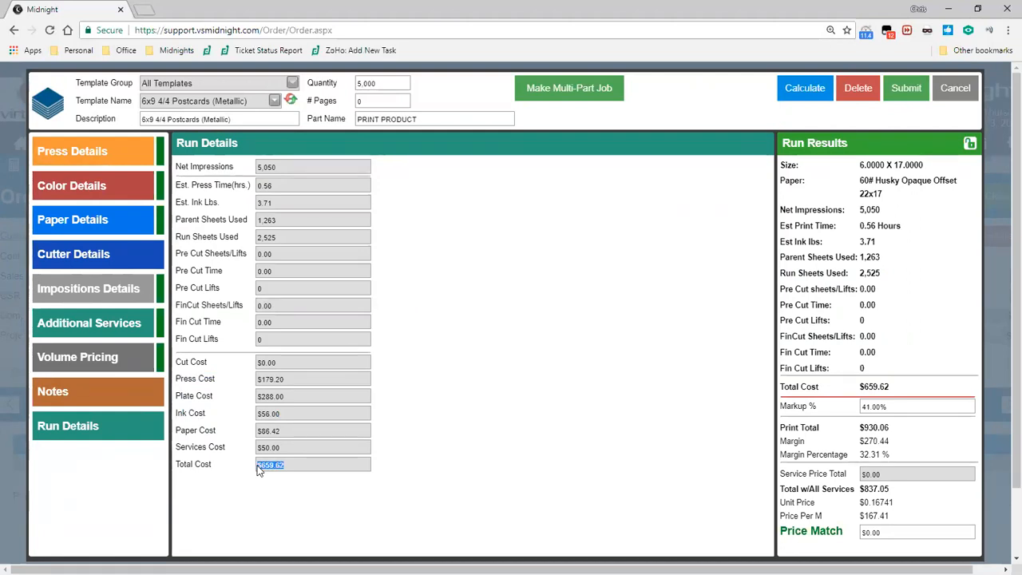
{"action": "left_click", "coordinate": [261, 466]}
{"action": "left_click", "coordinate": [134, 163]}
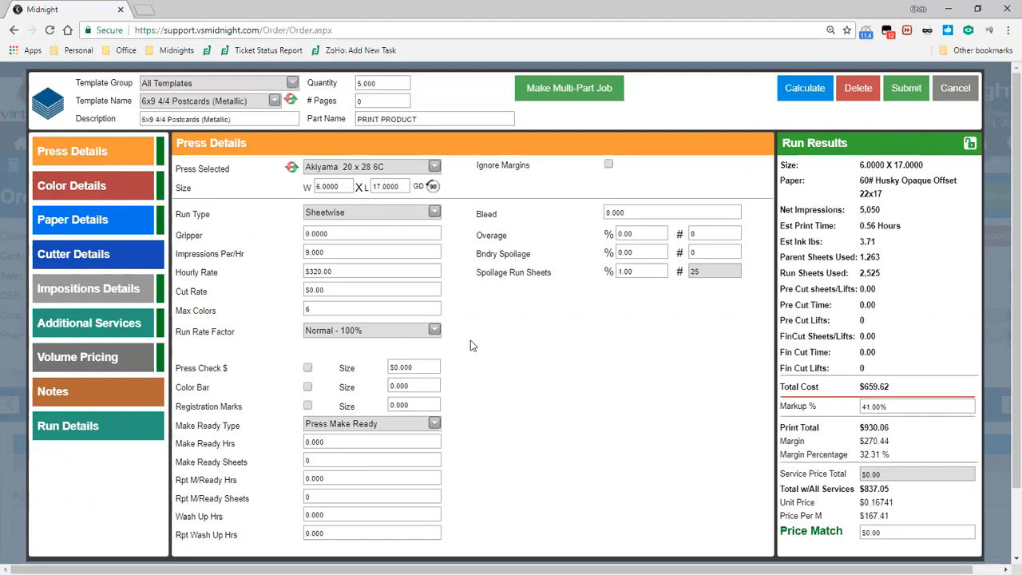
Examine the press hourly rate, estimated print time, make ready hours and wash up hours that make up the press cost
{"action": "left_click_drag", "start_coordinate": [372, 272], "coordinate": [279, 278]}
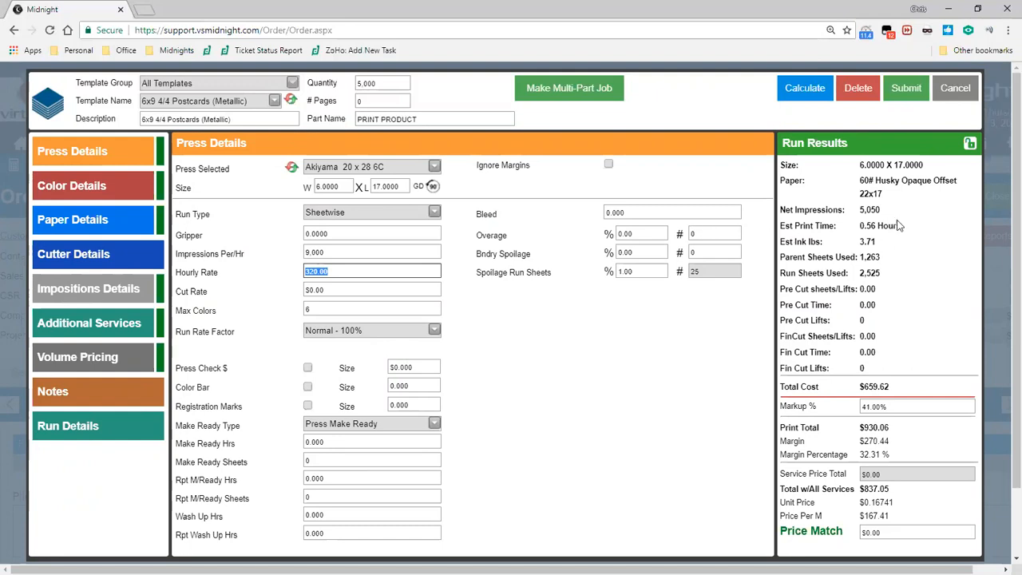
{"action": "left_click_drag", "start_coordinate": [903, 229], "coordinate": [862, 231]}
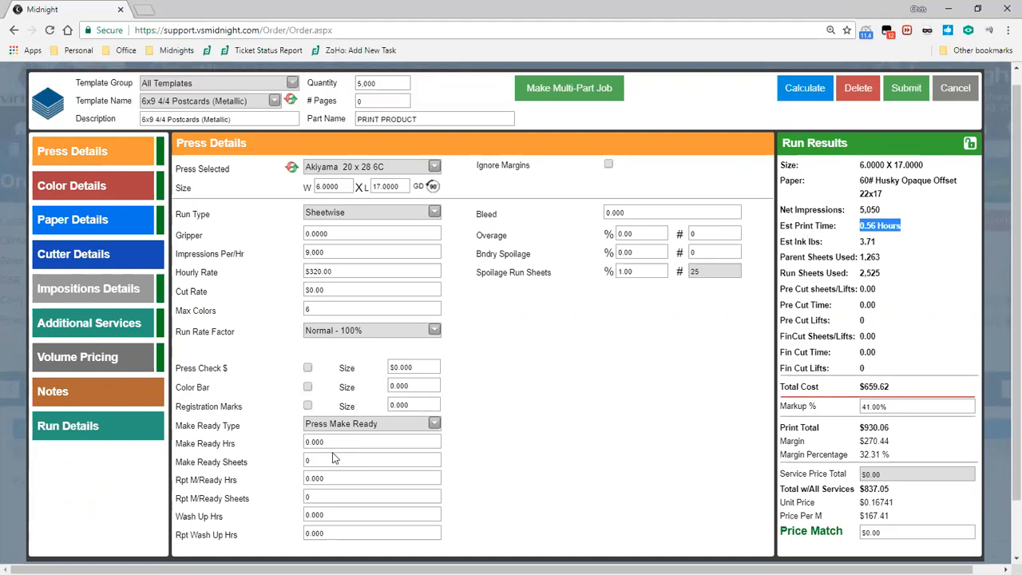
{"action": "left_click", "coordinate": [324, 444]}
{"action": "left_click", "coordinate": [322, 514]}
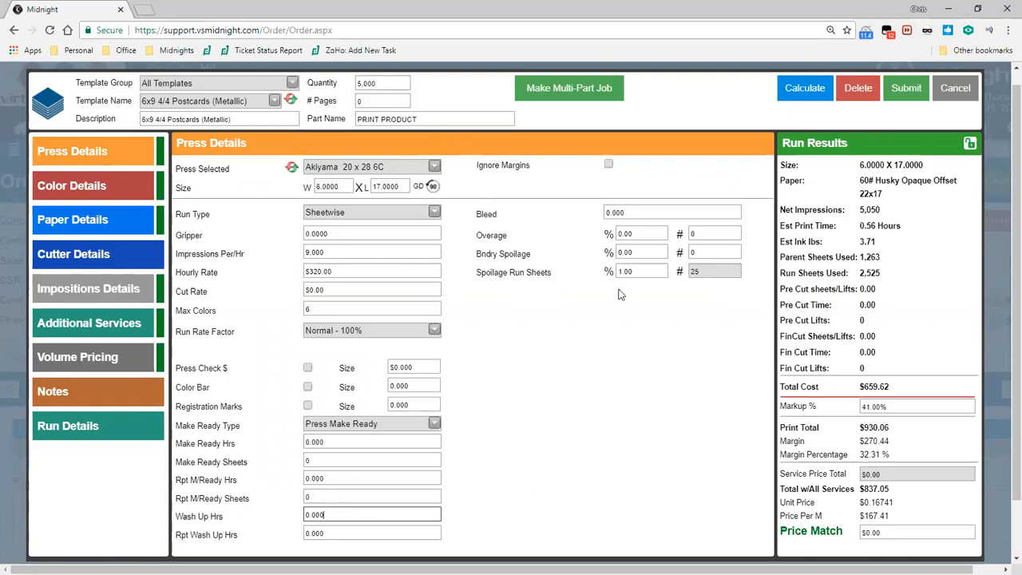
Examine the parent sheets used and the marked-up cost per thousand sheets in the paper details
{"action": "left_click", "coordinate": [99, 220]}
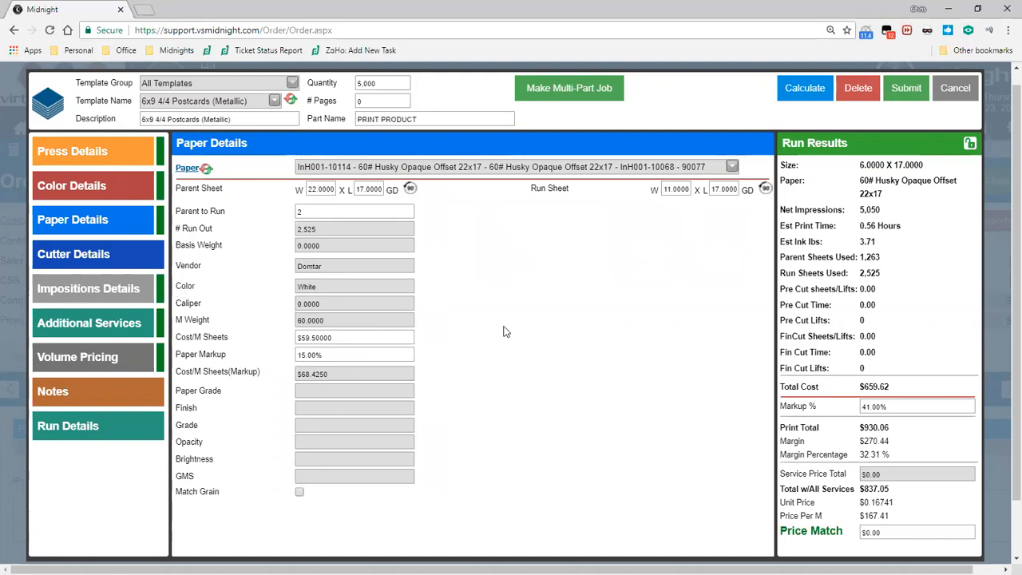
{"action": "left_click_drag", "start_coordinate": [881, 258], "coordinate": [862, 263]}
{"action": "left_click_drag", "start_coordinate": [177, 372], "coordinate": [232, 372]}
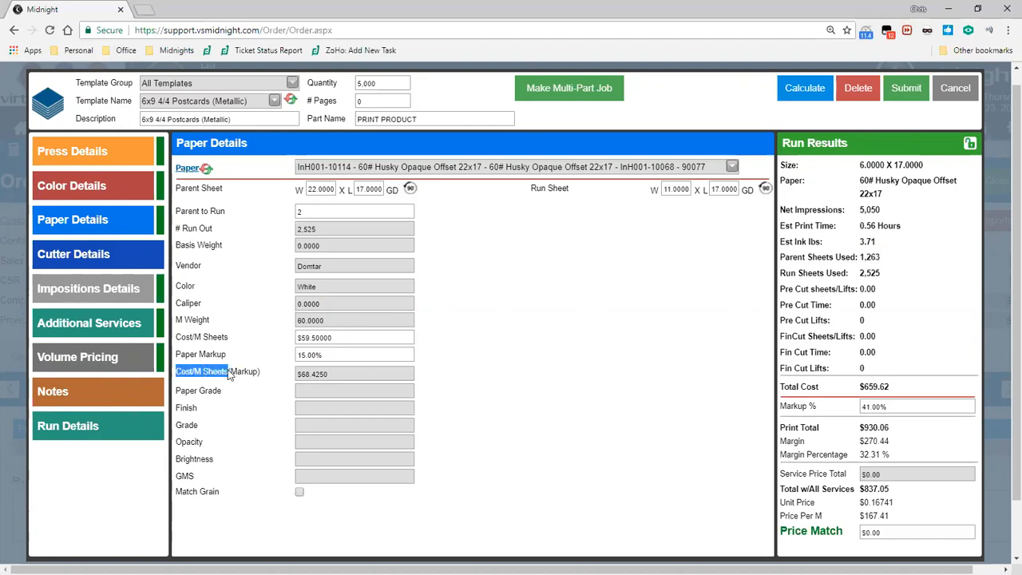
{"action": "left_click", "coordinate": [331, 385]}
{"action": "left_click_drag", "start_coordinate": [327, 374], "coordinate": [292, 385]}
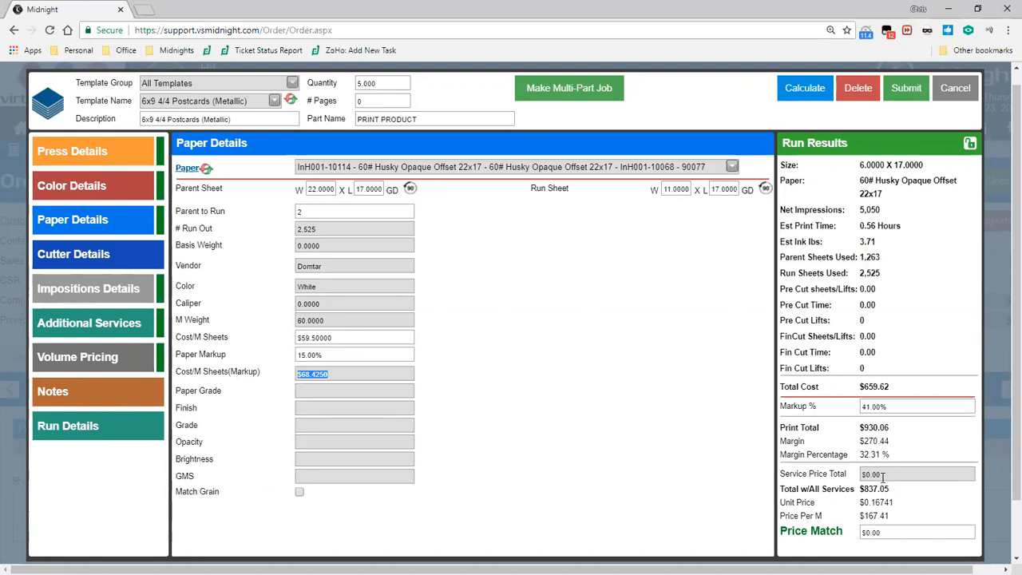
Examine the ink group, coverage, cost per pound, net impressions and total plates behind the ink and plate costs
{"action": "left_click", "coordinate": [102, 192]}
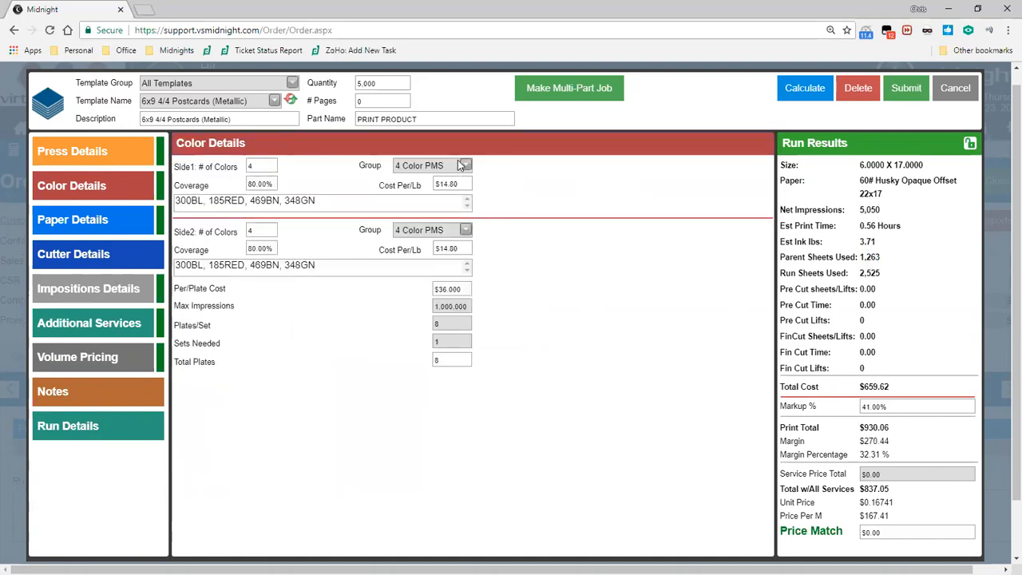
{"action": "left_click", "coordinate": [461, 165]}
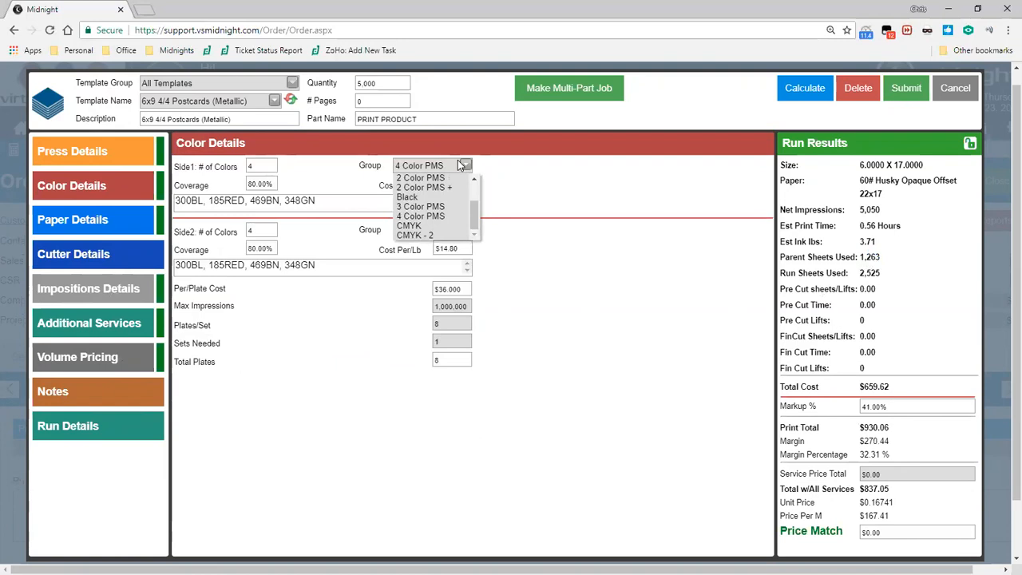
{"action": "left_click", "coordinate": [462, 165]}
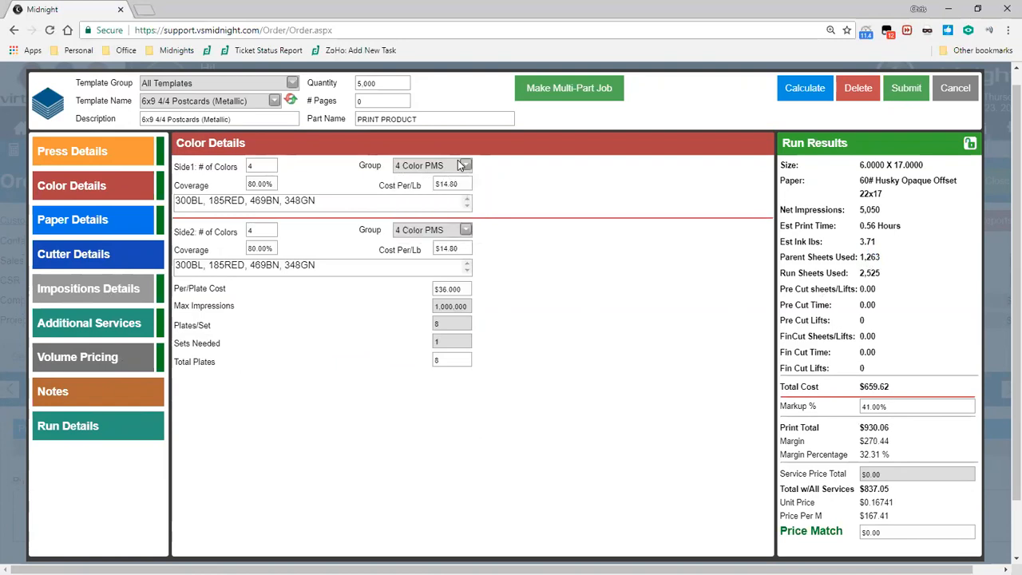
{"action": "left_click", "coordinate": [249, 185]}
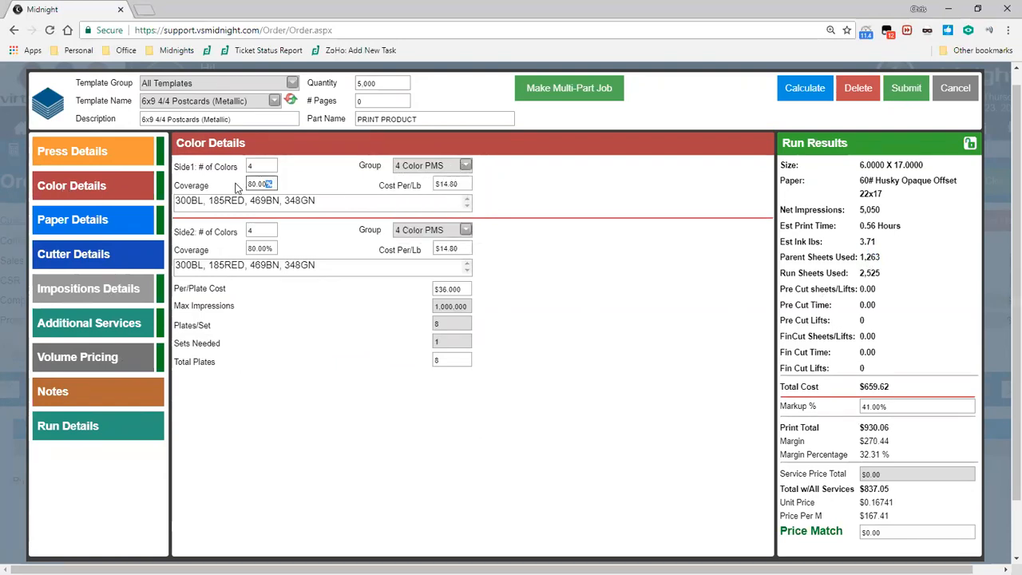
{"action": "left_click", "coordinate": [452, 185]}
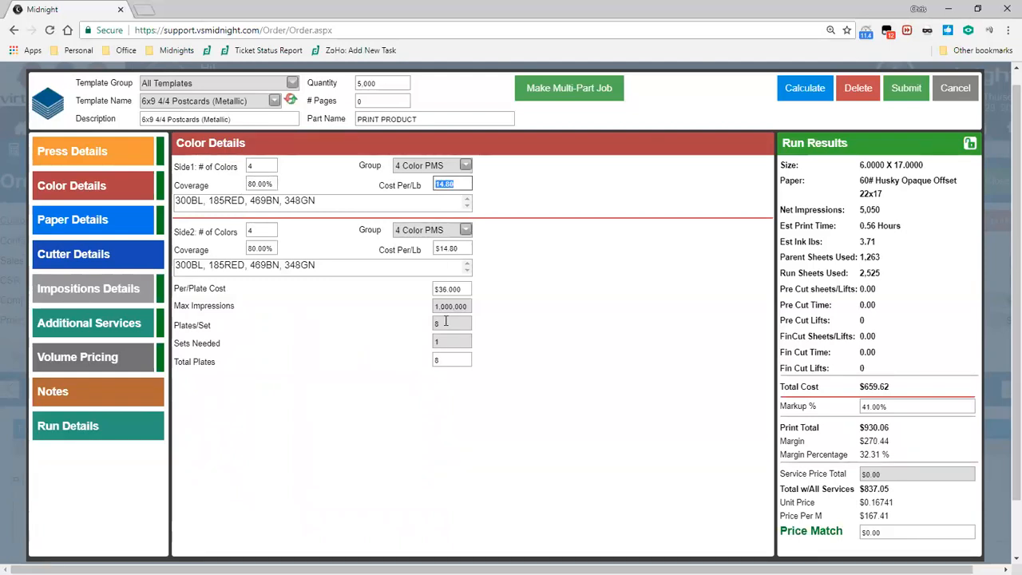
{"action": "left_click_drag", "start_coordinate": [890, 214], "coordinate": [860, 215]}
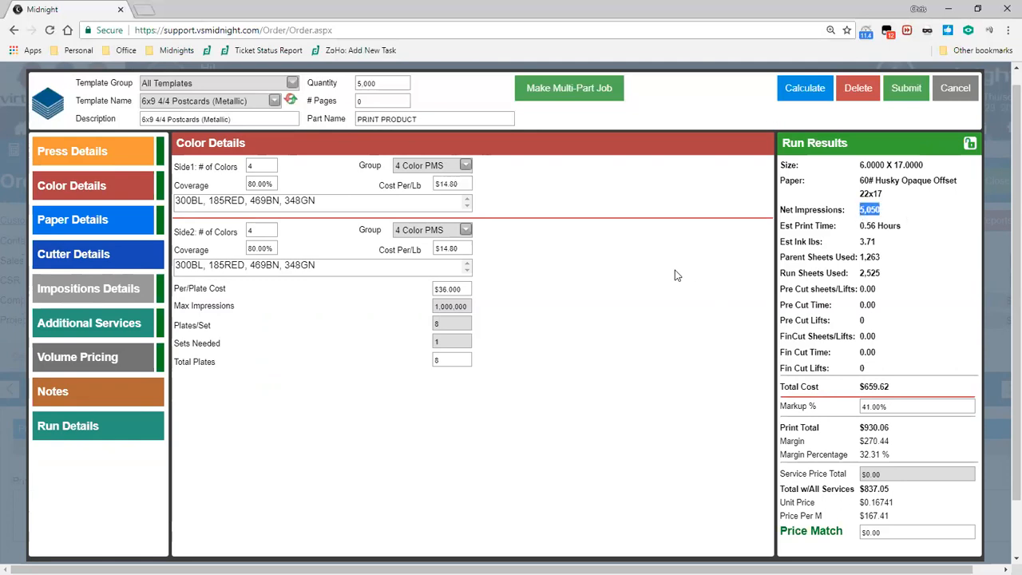
{"action": "left_click", "coordinate": [451, 360]}
{"action": "left_click", "coordinate": [420, 358]}
Add the Perf (Perforating) service to the print product's additional services
{"action": "left_click", "coordinate": [133, 321]}
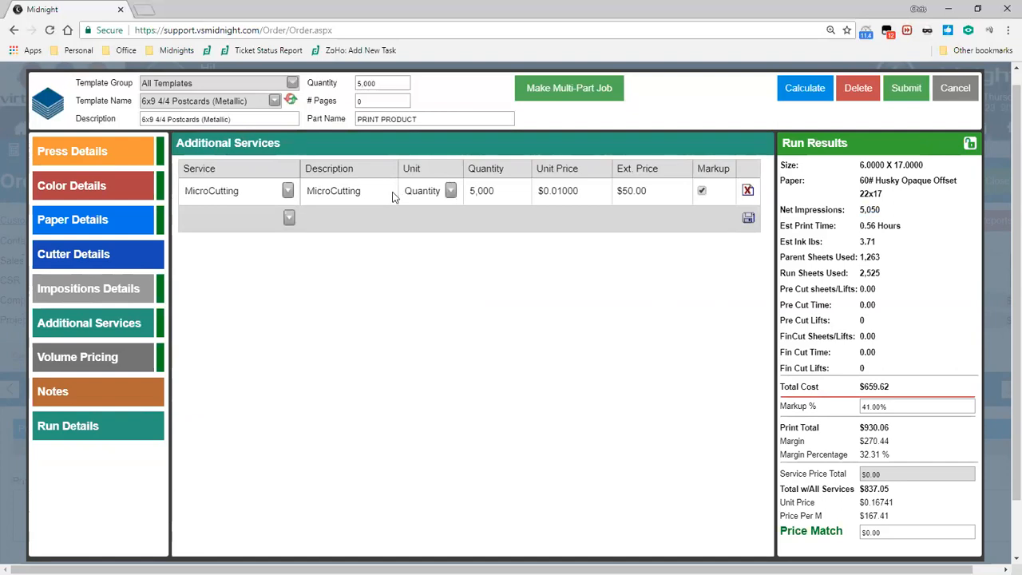
{"action": "left_click", "coordinate": [289, 218]}
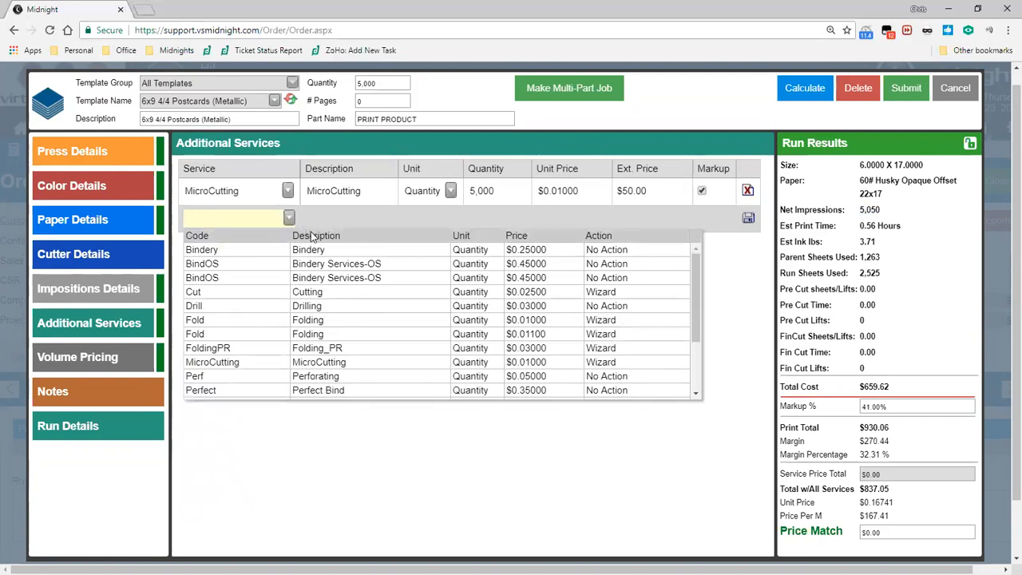
{"action": "left_click", "coordinate": [392, 376]}
{"action": "left_click", "coordinate": [748, 218]}
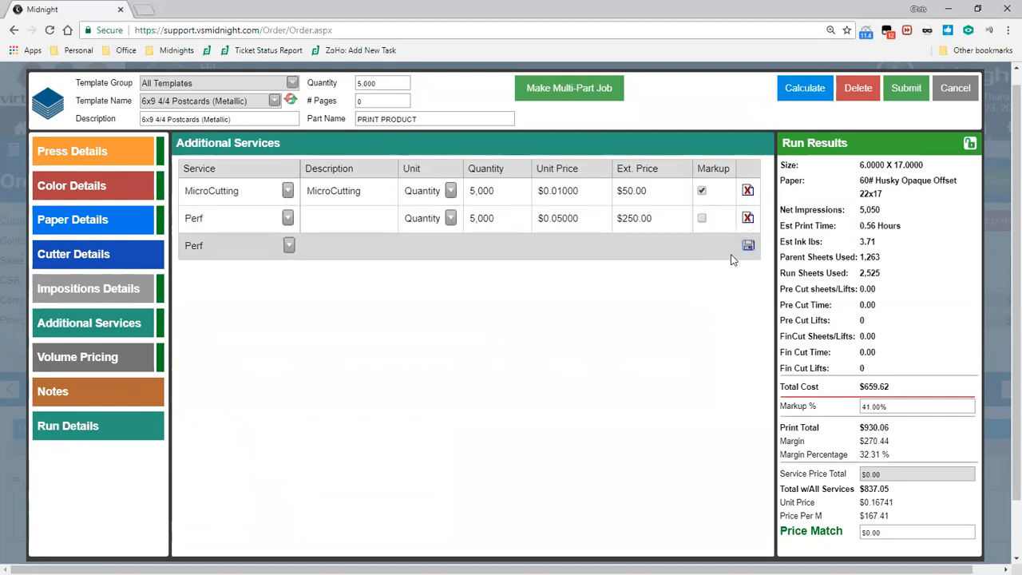
Add the Fold service priced at $0.01100 and choose Custom as the size of the piece being folded
{"action": "left_click", "coordinate": [288, 245]}
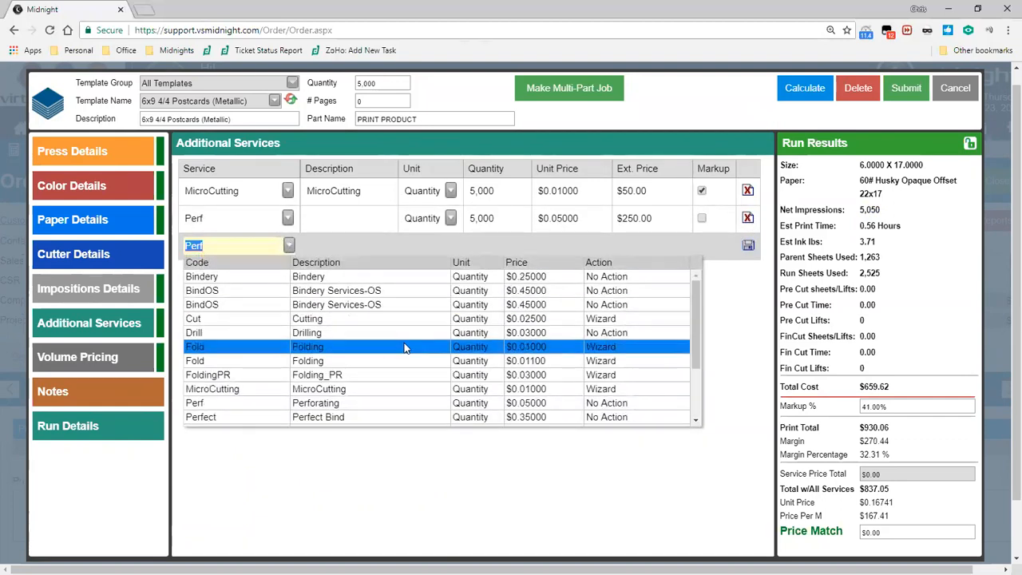
{"action": "scroll", "coordinate": [404, 343], "scroll_direction": "down", "scroll_amount": 3}
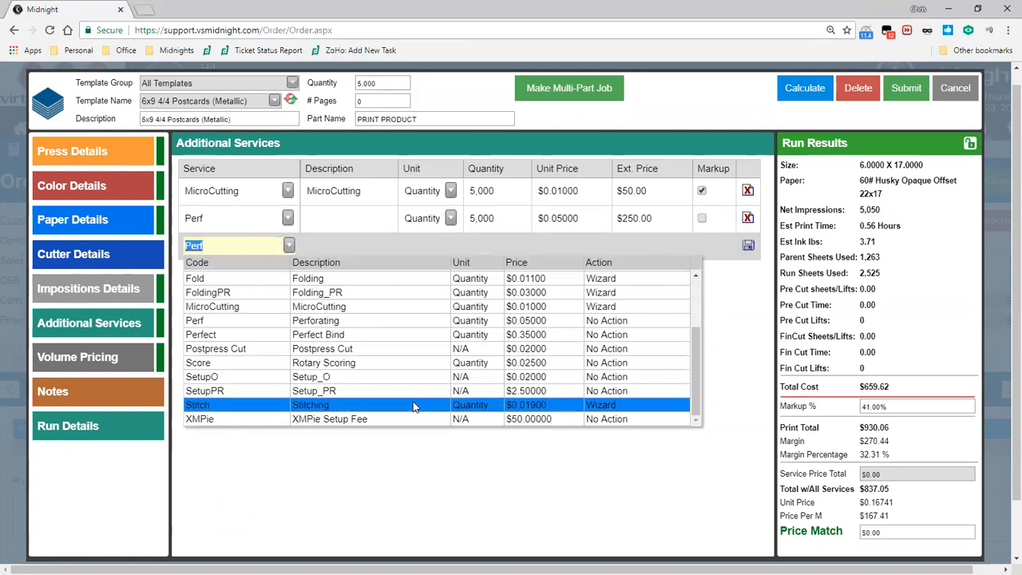
{"action": "left_click", "coordinate": [436, 278]}
{"action": "left_click", "coordinate": [747, 246]}
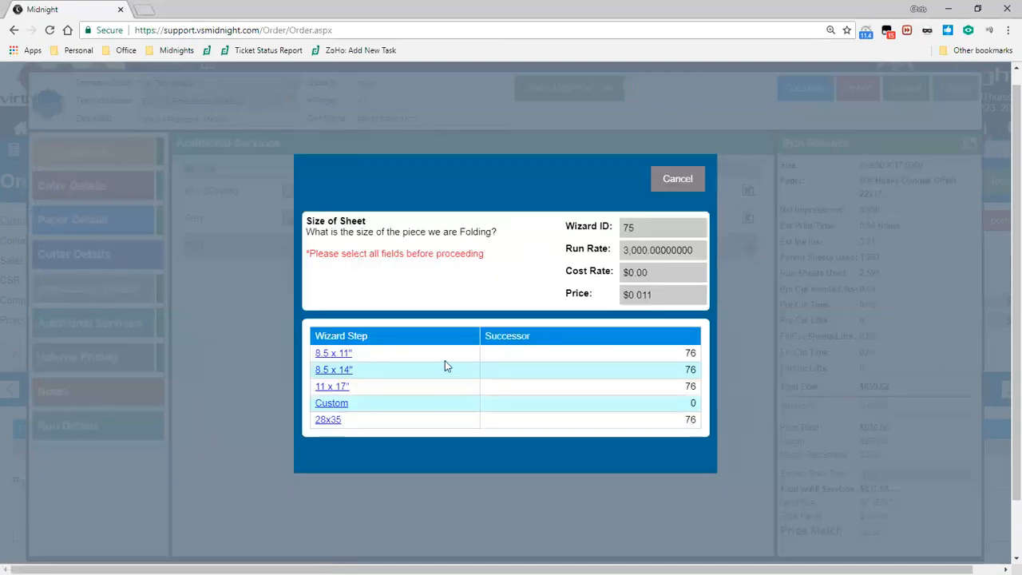
{"action": "left_click", "coordinate": [337, 405]}
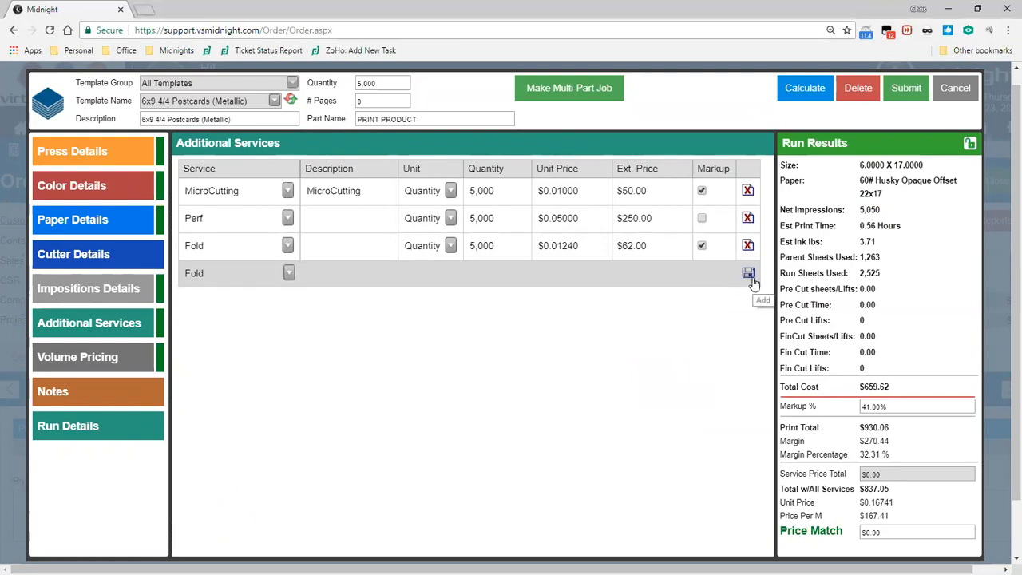
Recalculate the print product and check the service price total against the services cost in the run details
{"action": "left_click_drag", "start_coordinate": [627, 231], "coordinate": [620, 231]}
{"action": "left_click", "coordinate": [797, 80]}
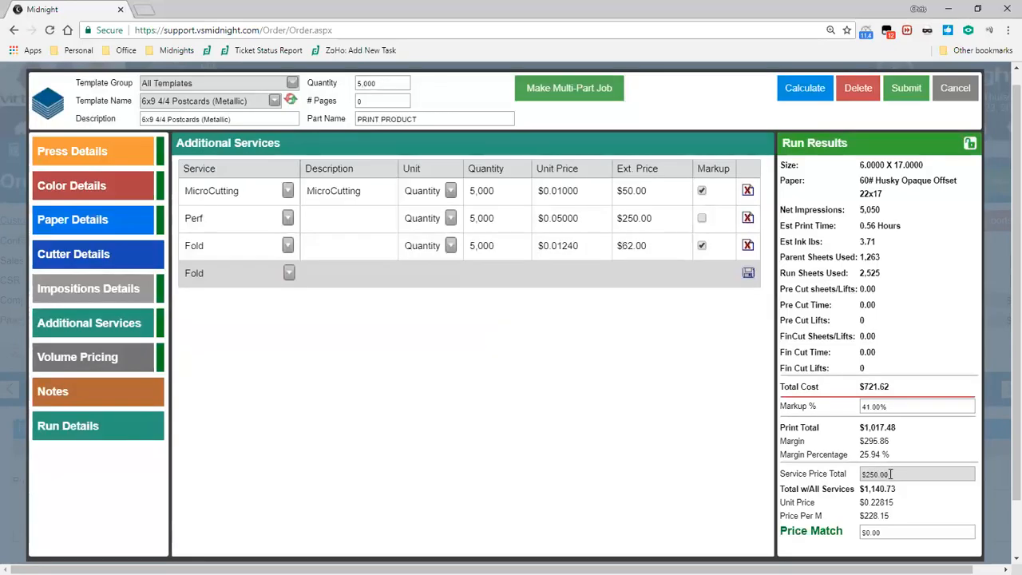
{"action": "left_click_drag", "start_coordinate": [888, 474], "coordinate": [862, 475]}
{"action": "left_click", "coordinate": [112, 428]}
{"action": "left_click_drag", "start_coordinate": [290, 448], "coordinate": [261, 458]}
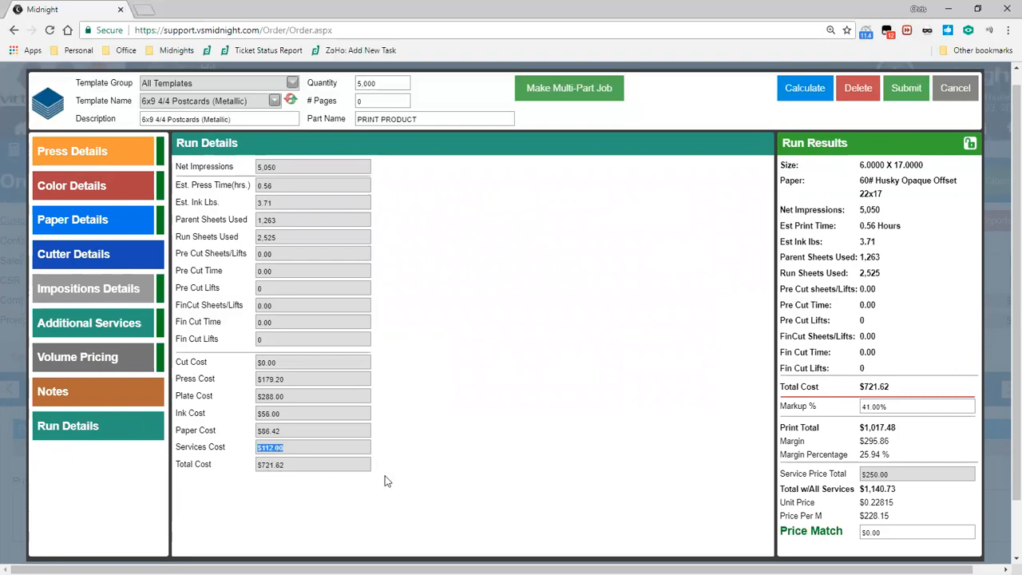
Compare the service price total and total with all services against the total cost in the run details
{"action": "left_click_drag", "start_coordinate": [931, 476], "coordinate": [863, 475]}
{"action": "left_click", "coordinate": [743, 465]}
{"action": "left_click_drag", "start_coordinate": [898, 493], "coordinate": [861, 494]}
{"action": "left_click_drag", "start_coordinate": [284, 465], "coordinate": [258, 466]}
{"action": "left_click_drag", "start_coordinate": [898, 490], "coordinate": [859, 490]}
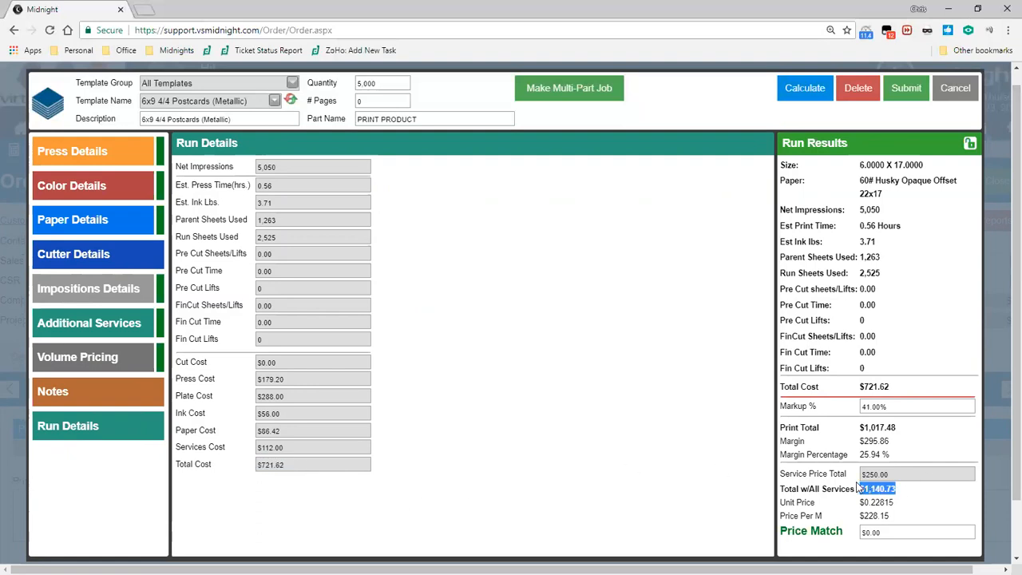
{"action": "left_click", "coordinate": [930, 503]}
{"action": "left_click_drag", "start_coordinate": [893, 533], "coordinate": [843, 531]}
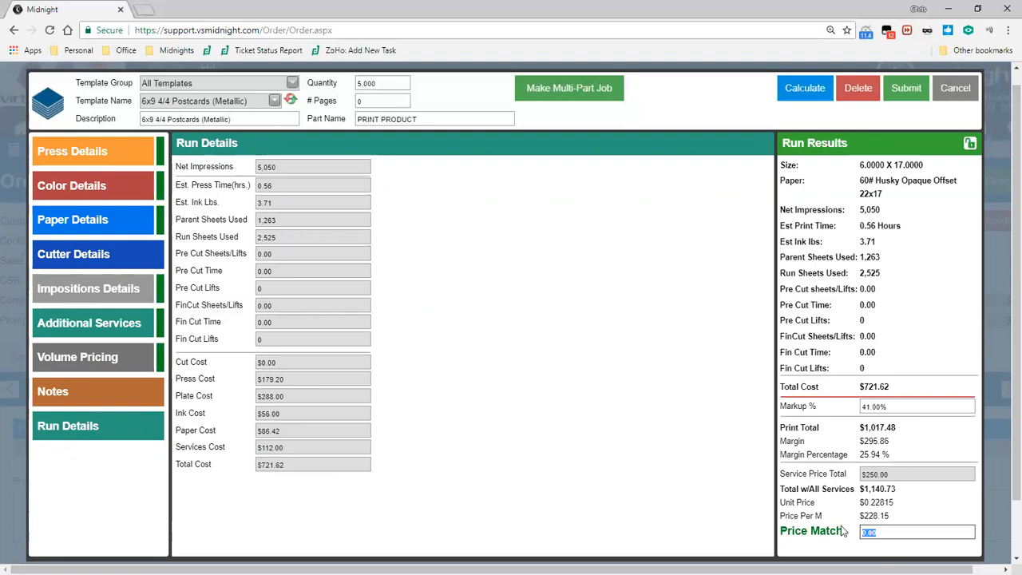
{"action": "type", "text": "1200"}
{"action": "key", "text": "BackSpace"}
{"action": "key", "text": "BackSpace"}
{"action": "key", "text": "BackSpace"}
Submit the calculated print product to the order and reduce the page zoom
{"action": "left_click", "coordinate": [916, 86]}
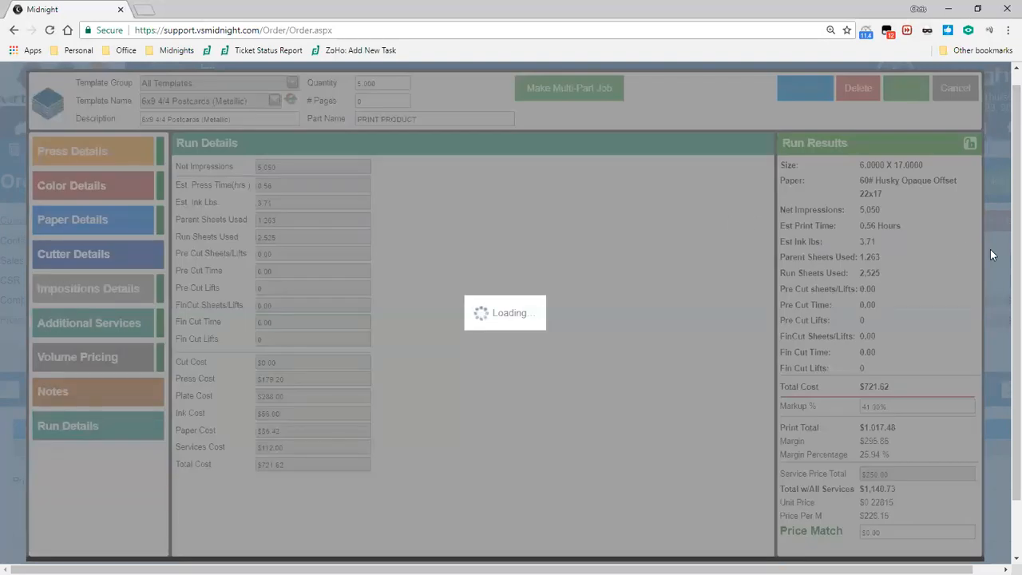
{"action": "key", "text": "ctrl+minus"}
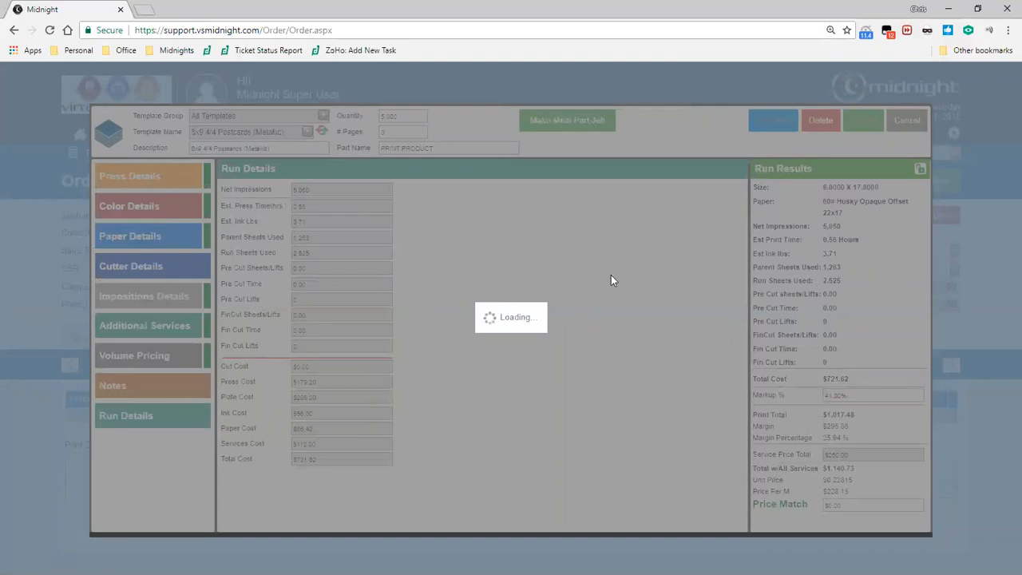
{"action": "key", "text": "ctrl+minus"}
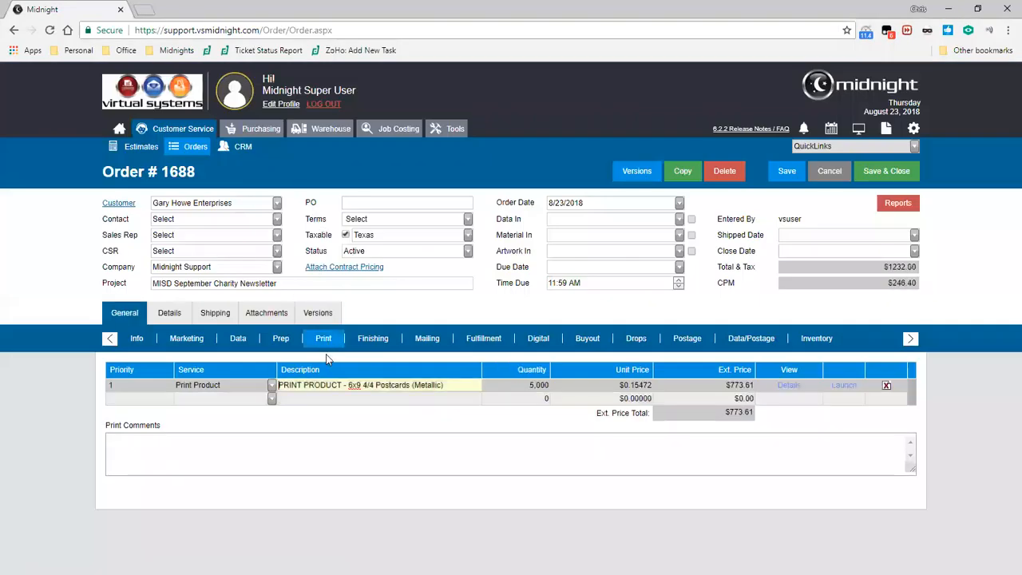
Review the order's print description and the services it added under finishing, fulfillment and mailing
{"action": "left_click_drag", "start_coordinate": [463, 386], "coordinate": [346, 386]}
{"action": "left_click", "coordinate": [474, 386]}
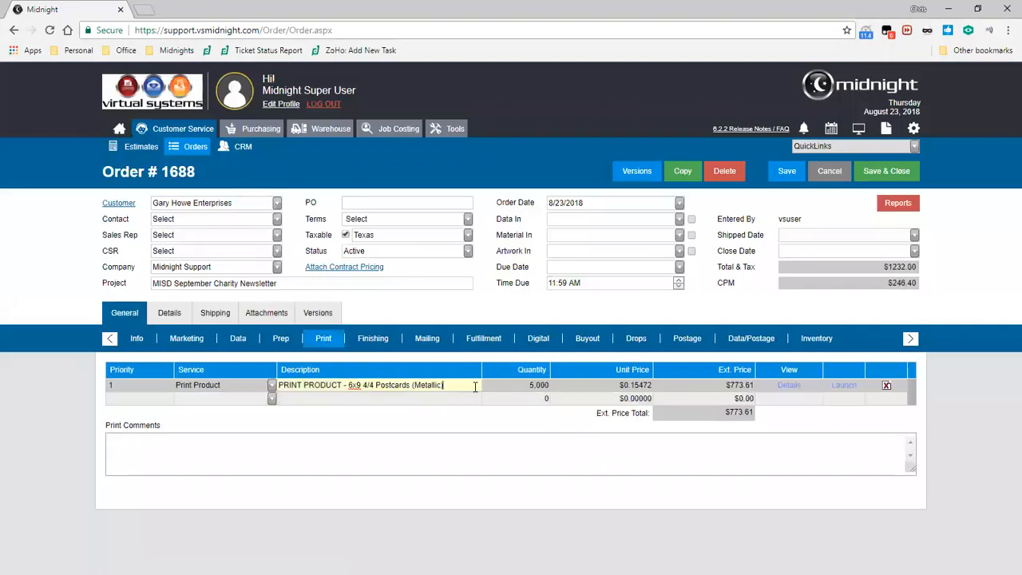
{"action": "left_click", "coordinate": [380, 339]}
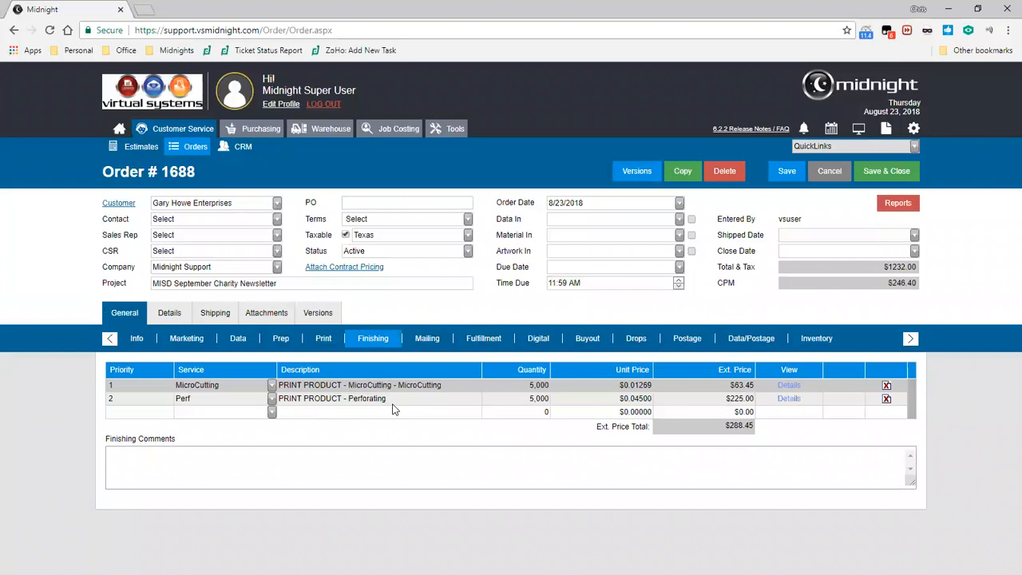
{"action": "left_click", "coordinate": [478, 341]}
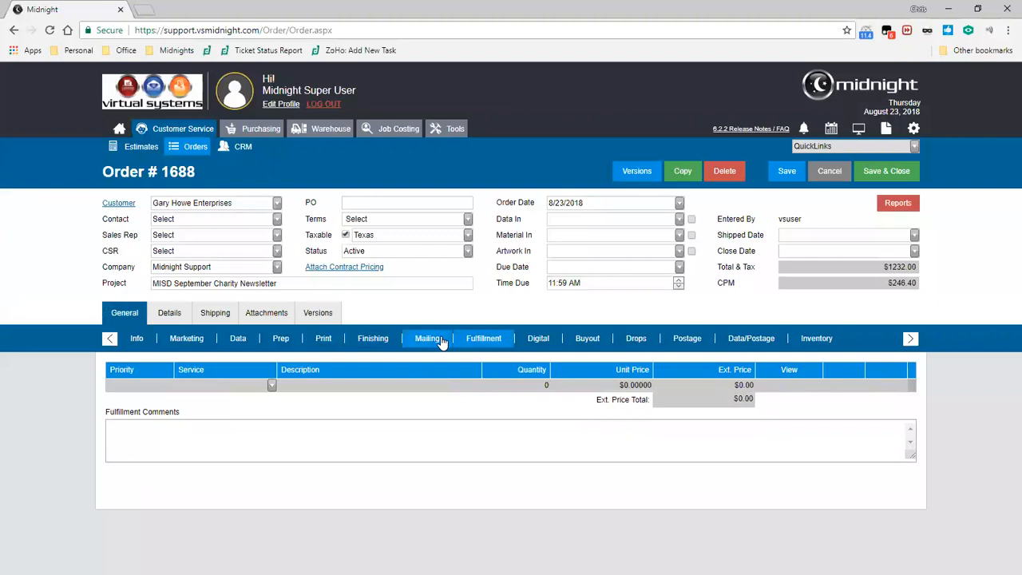
{"action": "left_click", "coordinate": [441, 340]}
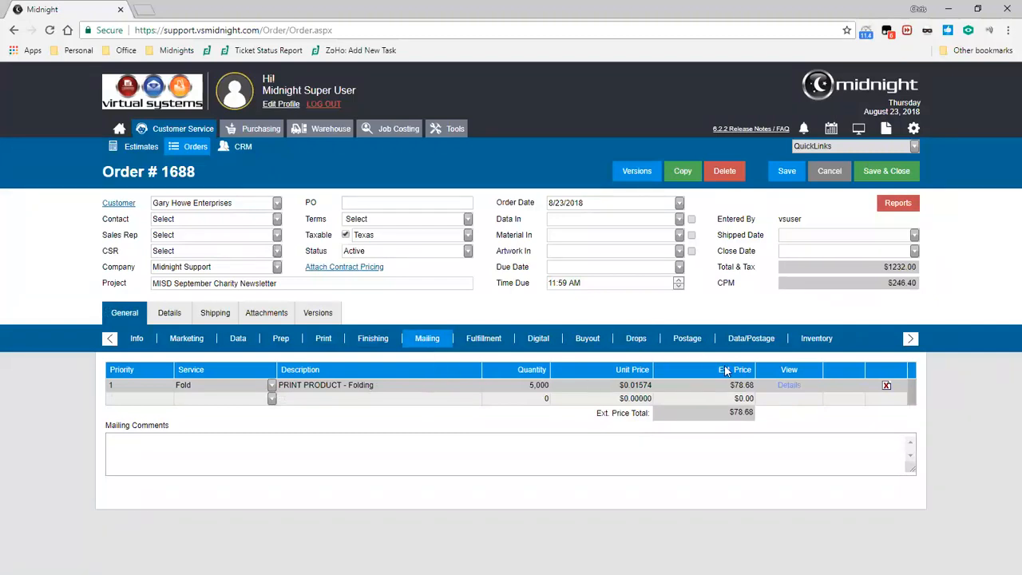
Examine the quantity needed and on-hand quantity of the paper item in the order's inventory
{"action": "left_click", "coordinate": [817, 338]}
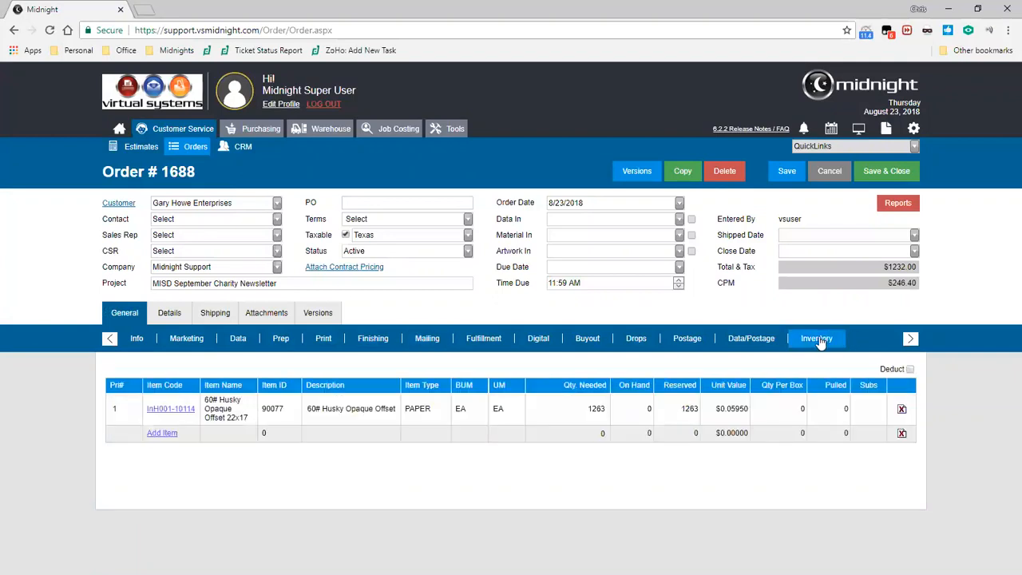
{"action": "left_click", "coordinate": [593, 411]}
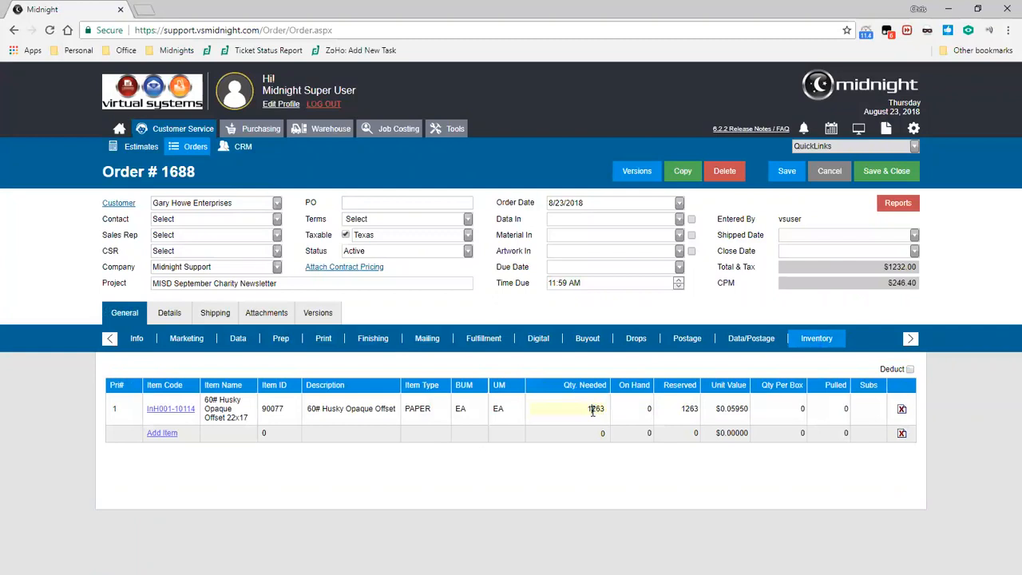
{"action": "left_click", "coordinate": [634, 377]}
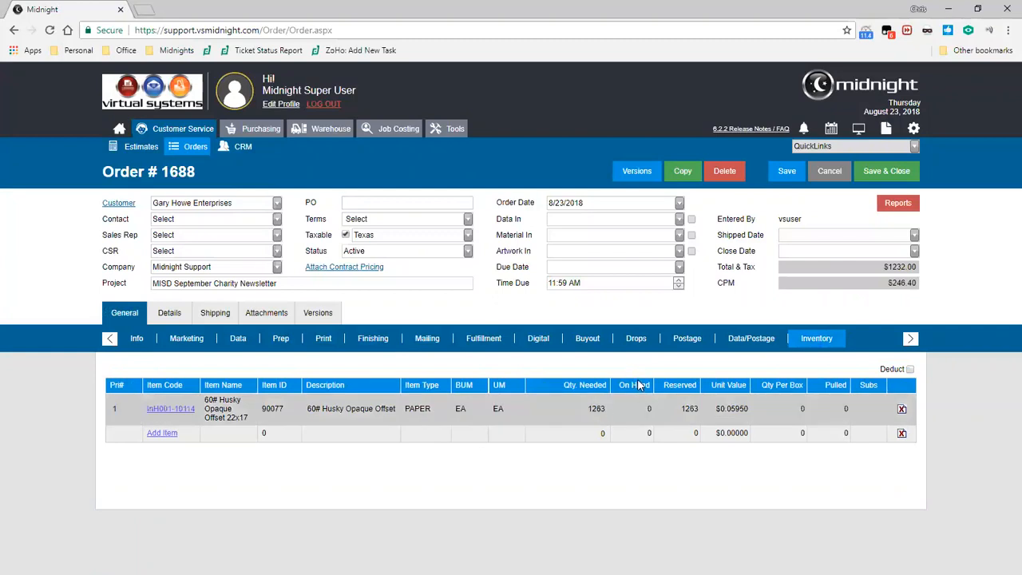
Open the order's Work Order report and enlarge its window to show more of the page
{"action": "left_click", "coordinate": [896, 205]}
{"action": "left_click_drag", "start_coordinate": [907, 256], "coordinate": [915, 365]}
{"action": "scroll", "coordinate": [829, 291], "scroll_direction": "up", "scroll_amount": 1}
{"action": "double_click", "coordinate": [828, 290]}
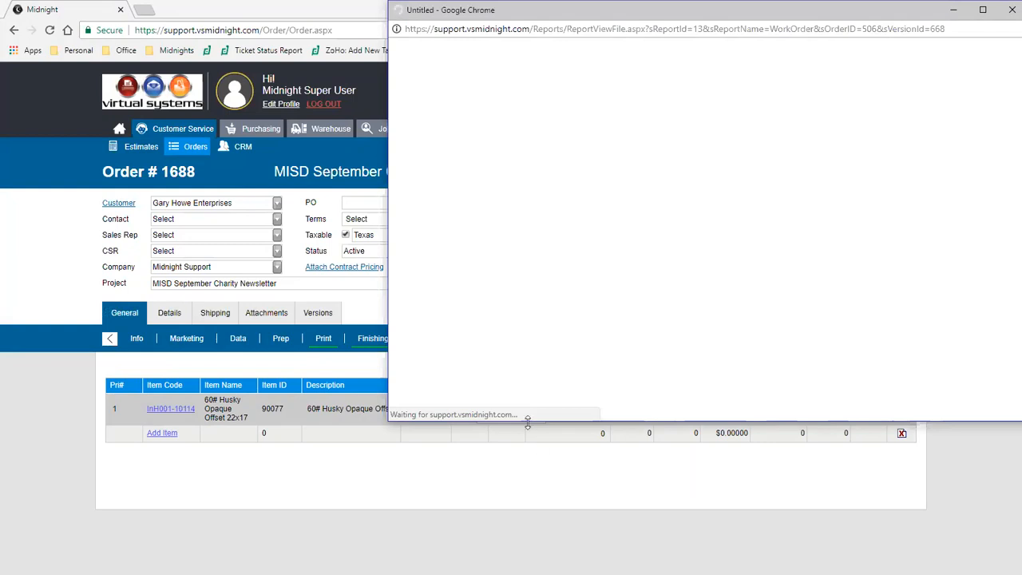
{"action": "left_click_drag", "start_coordinate": [527, 420], "coordinate": [527, 569]}
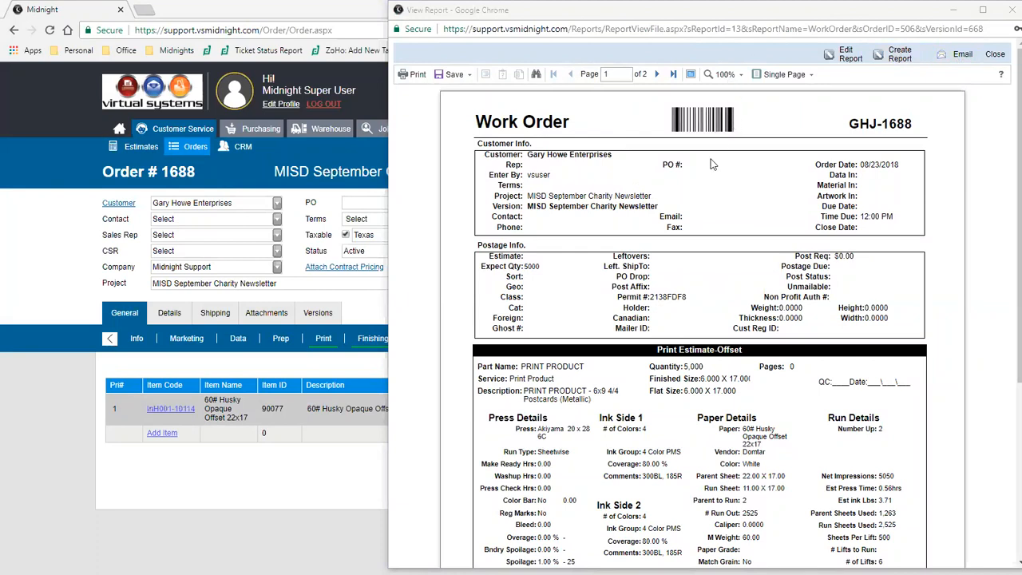
Review the Work Order's print estimate, covering the product description, flat size, press and paper
{"action": "scroll", "coordinate": [713, 164], "scroll_direction": "down", "scroll_amount": 1}
{"action": "scroll", "coordinate": [717, 247], "scroll_direction": "down", "scroll_amount": 1}
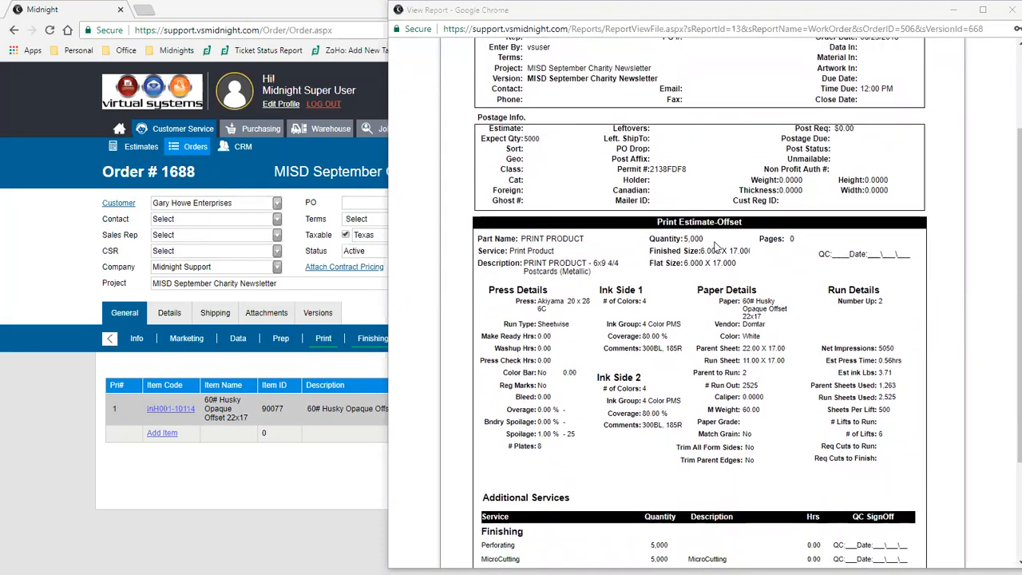
{"action": "scroll", "coordinate": [575, 208], "scroll_direction": "down", "scroll_amount": 1}
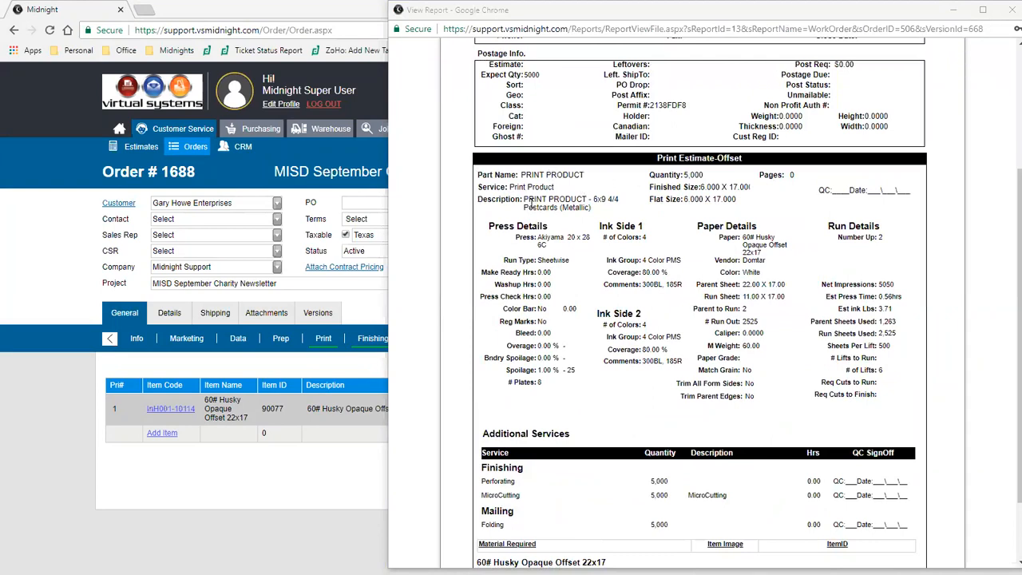
{"action": "left_click_drag", "start_coordinate": [525, 207], "coordinate": [595, 210]}
{"action": "left_click", "coordinate": [592, 209]}
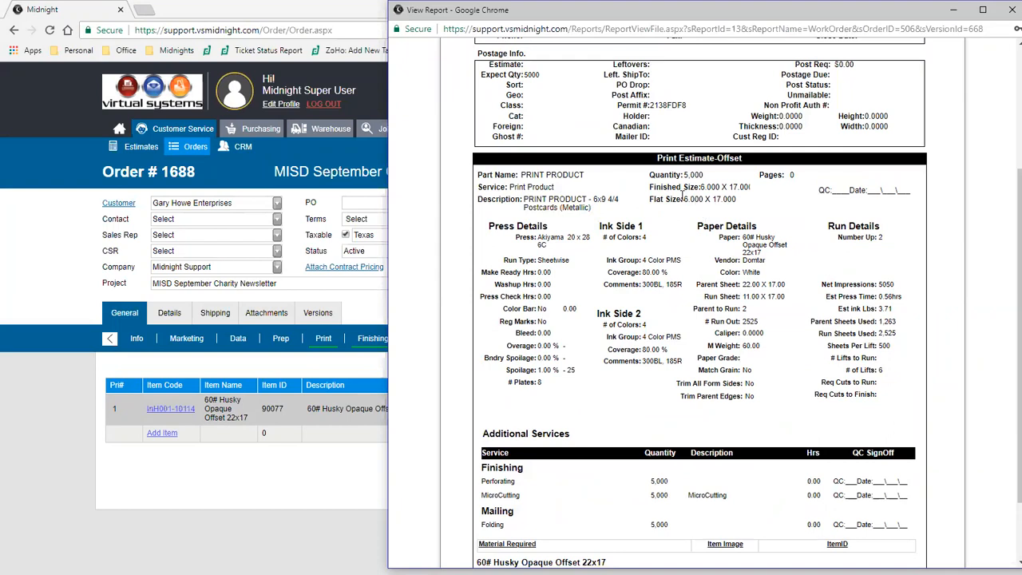
{"action": "left_click_drag", "start_coordinate": [684, 199], "coordinate": [738, 206]}
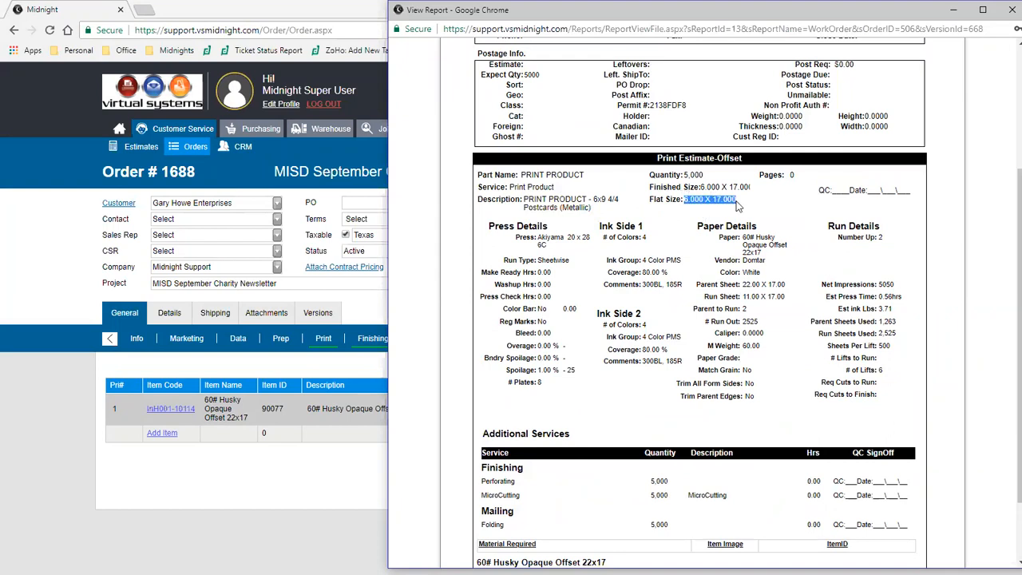
{"action": "left_click", "coordinate": [735, 204]}
{"action": "left_click_drag", "start_coordinate": [540, 237], "coordinate": [591, 252]}
{"action": "left_click_drag", "start_coordinate": [744, 238], "coordinate": [765, 258]}
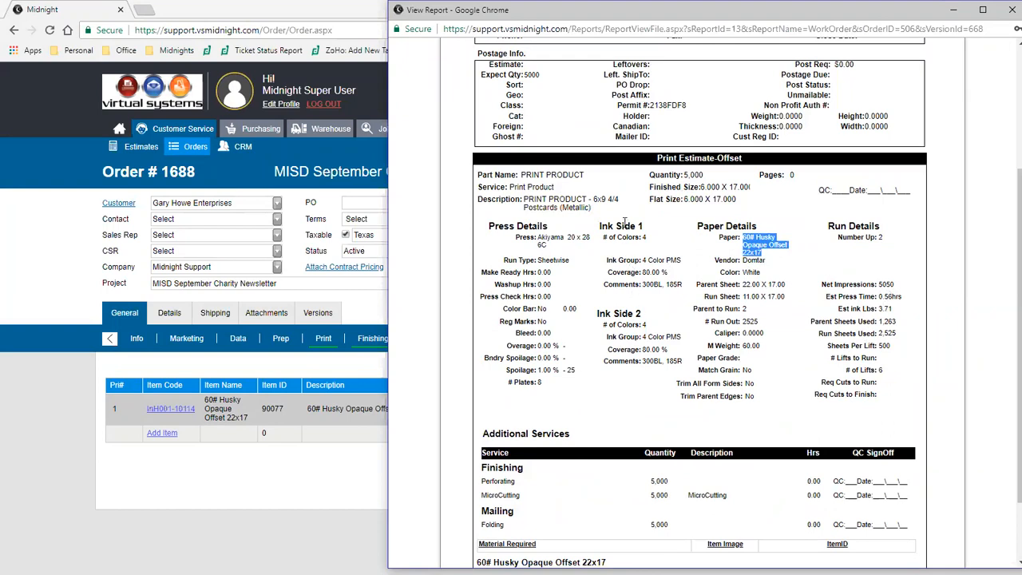
Examine the additional services and required paper material at the end of the Work Order's first page
{"action": "scroll", "coordinate": [629, 332], "scroll_direction": "down", "scroll_amount": 1}
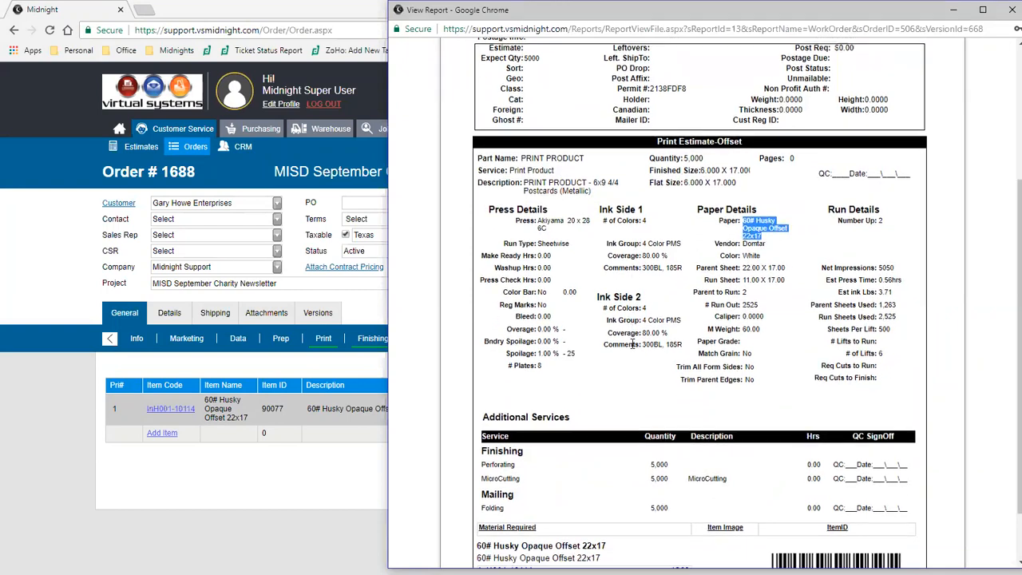
{"action": "left_click_drag", "start_coordinate": [484, 349], "coordinate": [512, 450]}
{"action": "left_click", "coordinate": [513, 442]}
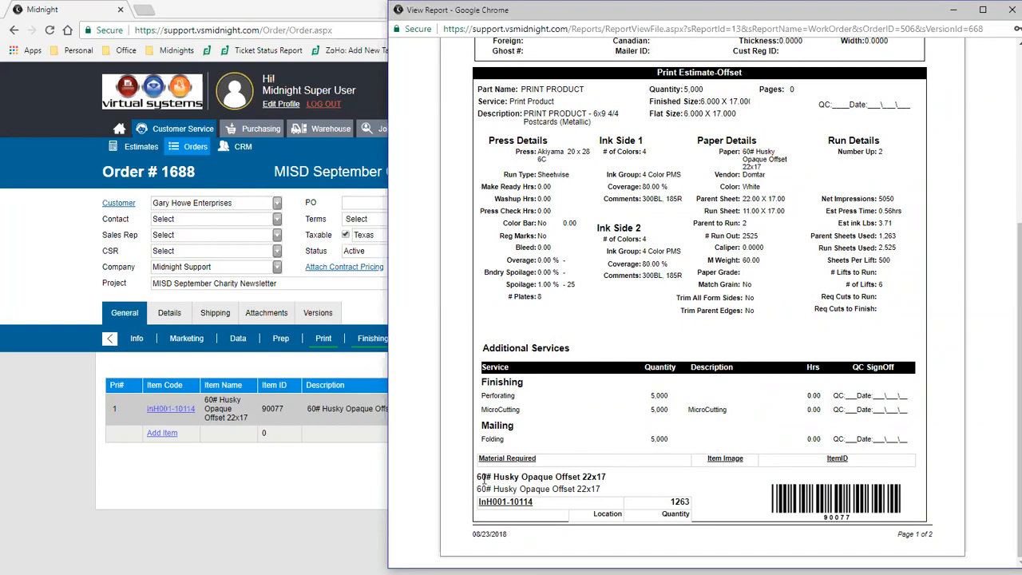
{"action": "left_click_drag", "start_coordinate": [485, 476], "coordinate": [660, 481]}
{"action": "left_click", "coordinate": [756, 512]}
Check the material locations on the Work Order's second page, recheck the first page's services, and close the report
{"action": "left_click", "coordinate": [658, 74]}
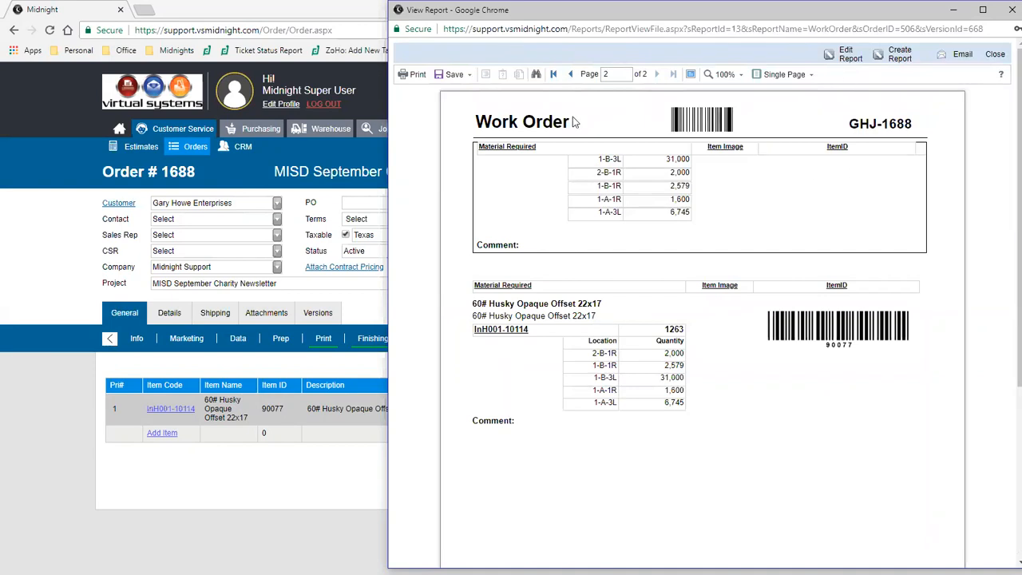
{"action": "left_click", "coordinate": [570, 74]}
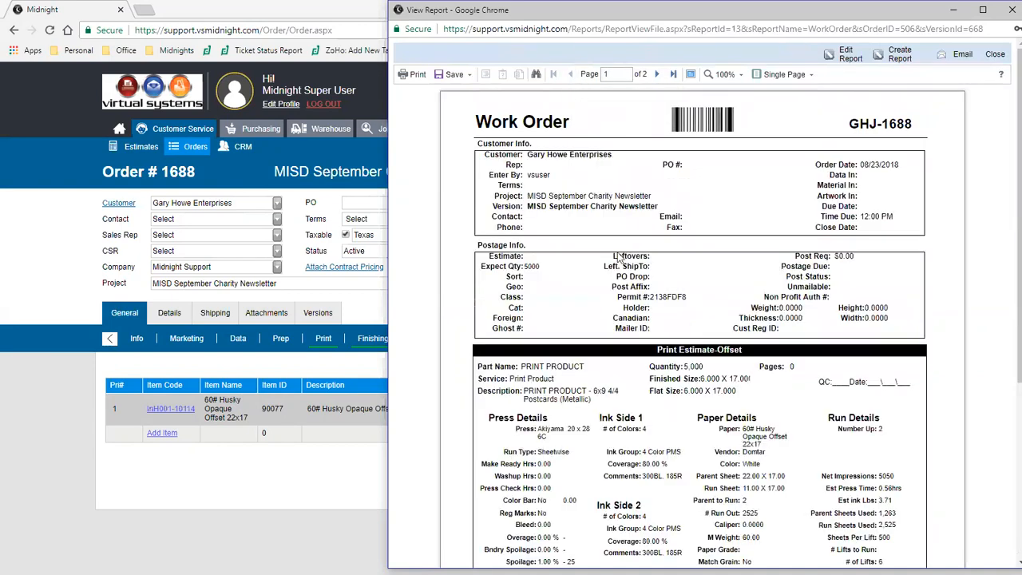
{"action": "scroll", "coordinate": [626, 324], "scroll_direction": "down", "scroll_amount": 3}
{"action": "left_click_drag", "start_coordinate": [484, 395], "coordinate": [517, 438]}
{"action": "left_click", "coordinate": [555, 377]}
{"action": "scroll", "coordinate": [837, 370], "scroll_direction": "up", "scroll_amount": 4}
{"action": "left_click", "coordinate": [995, 54]}
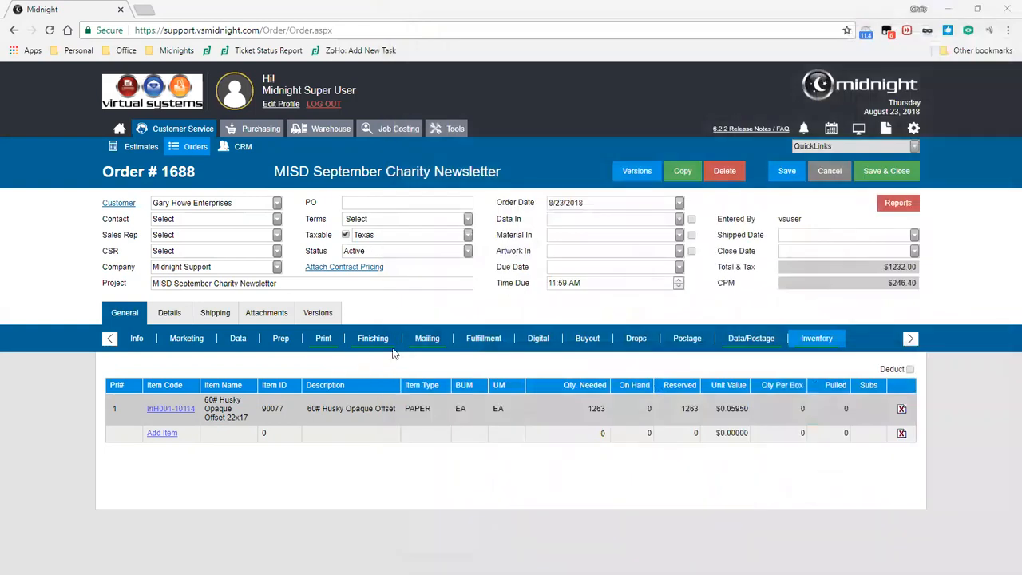
Add the DieCut service to the order's finishing services and save the order
{"action": "left_click", "coordinate": [372, 338]}
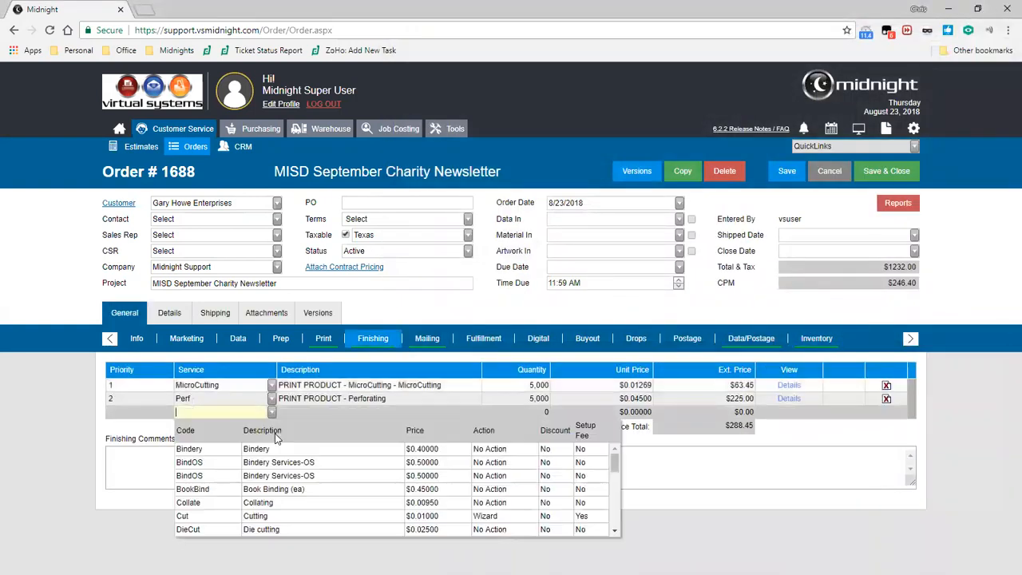
{"action": "scroll", "coordinate": [620, 467], "scroll_direction": "down", "scroll_amount": 1}
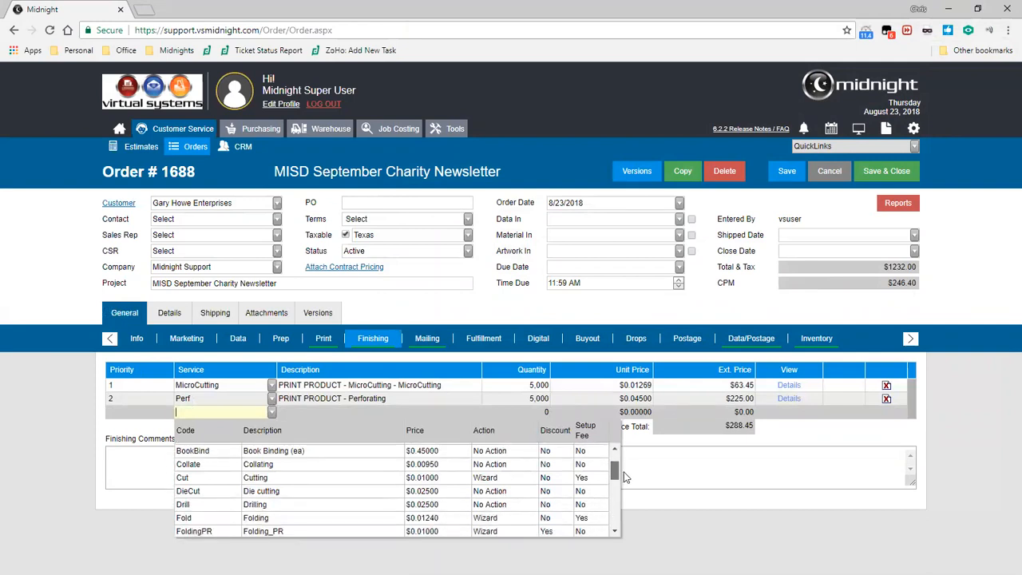
{"action": "left_click", "coordinate": [498, 493]}
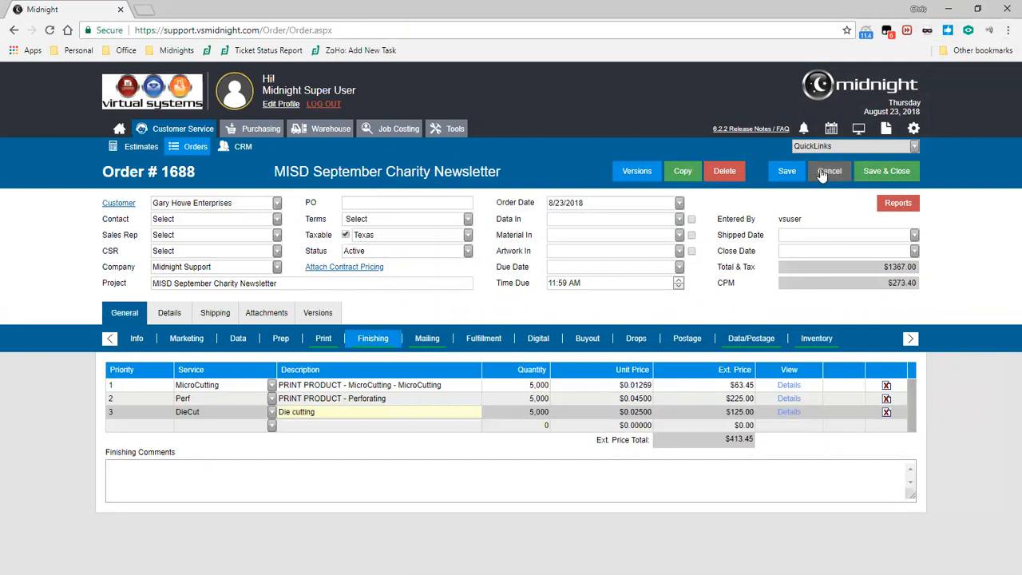
{"action": "left_click", "coordinate": [784, 172]}
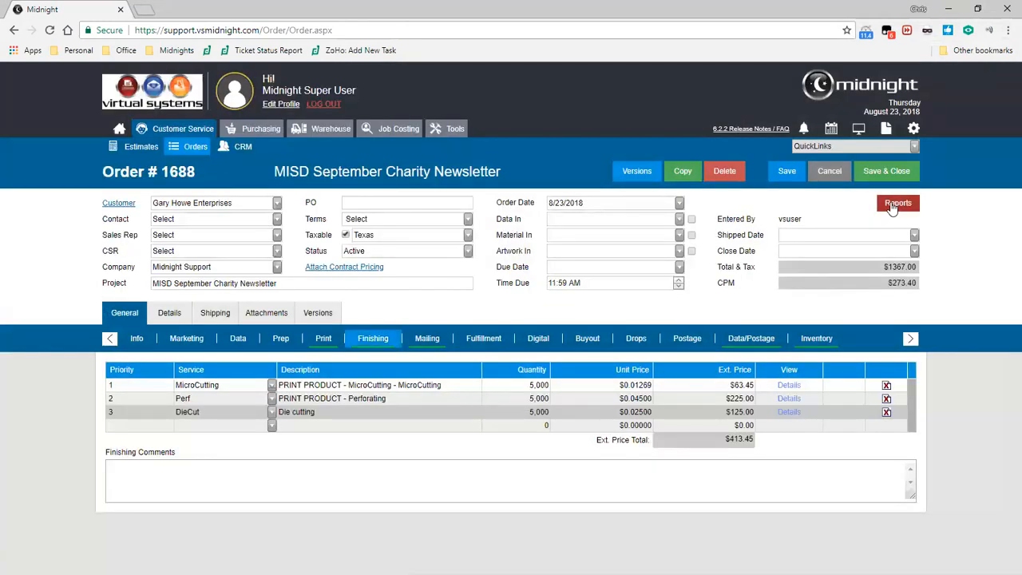
Reopen the order's Work Order report in a taller window, look through its pages, and close it
{"action": "left_click", "coordinate": [896, 204]}
{"action": "scroll", "coordinate": [790, 335], "scroll_direction": "up", "scroll_amount": 1}
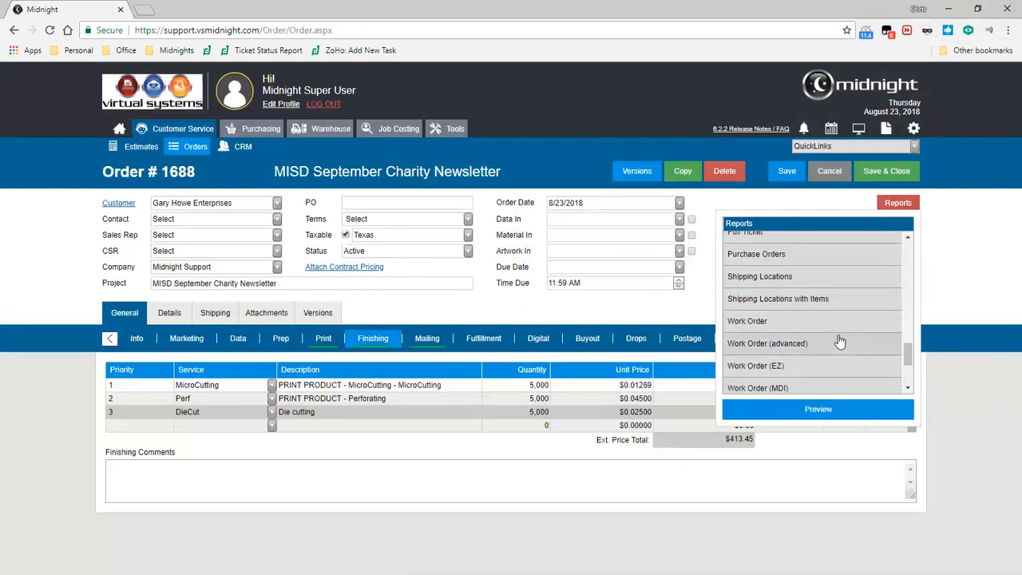
{"action": "double_click", "coordinate": [806, 323]}
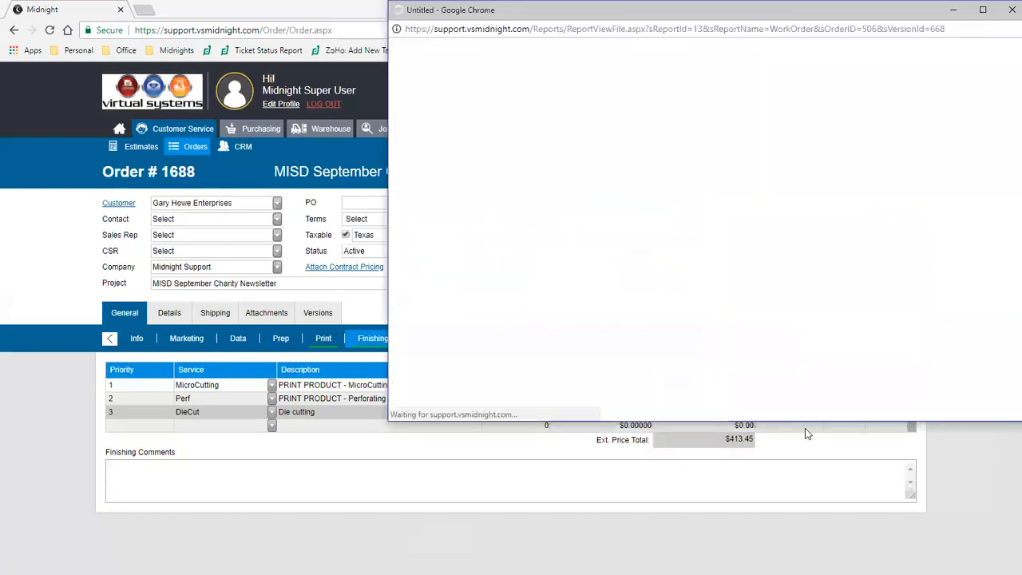
{"action": "left_click_drag", "start_coordinate": [791, 422], "coordinate": [791, 563]}
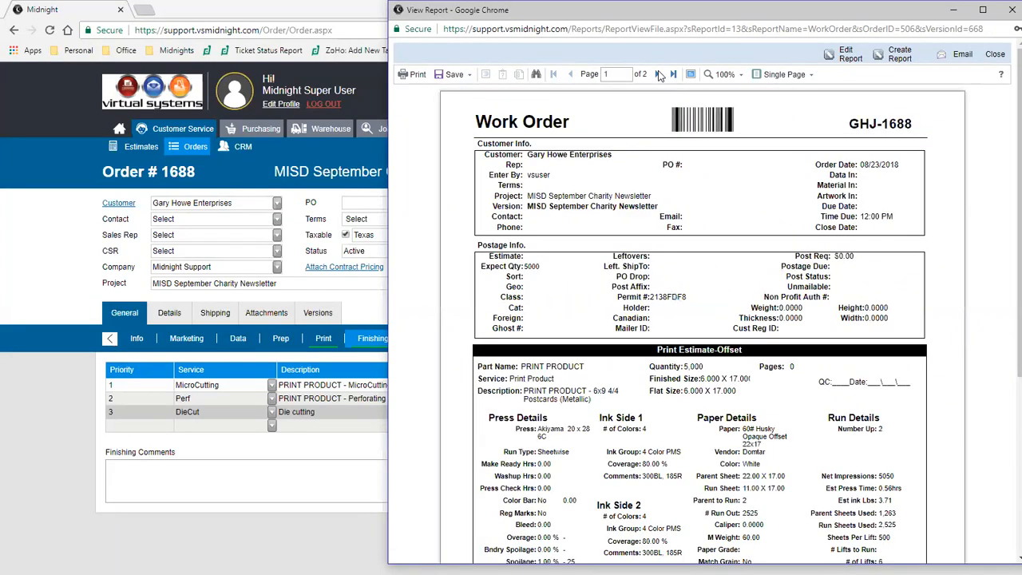
{"action": "scroll", "coordinate": [658, 70], "scroll_direction": "down", "scroll_amount": 4}
{"action": "scroll", "coordinate": [658, 70], "scroll_direction": "up", "scroll_amount": 4}
{"action": "left_click", "coordinate": [656, 74]}
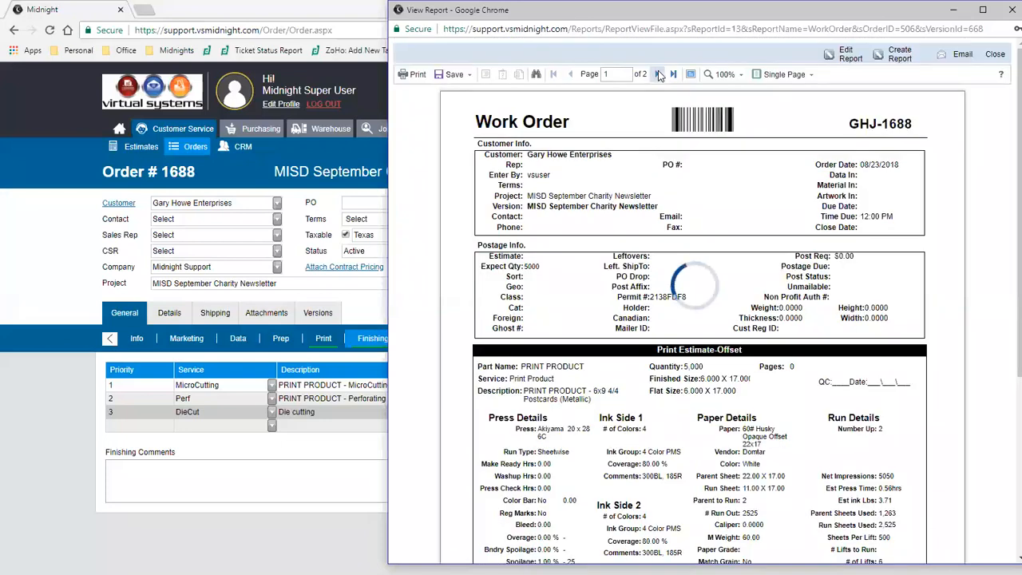
{"action": "left_click", "coordinate": [998, 56]}
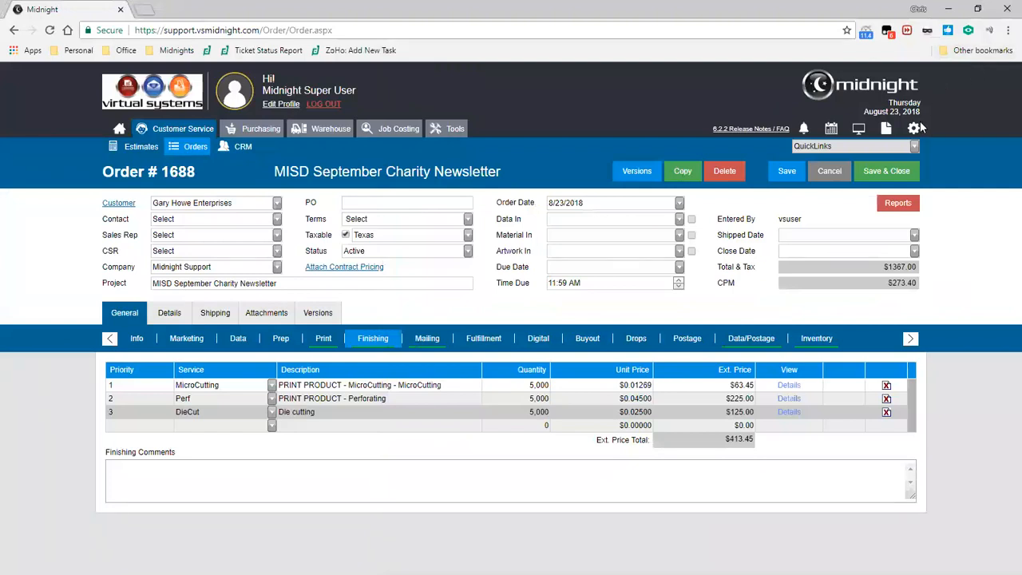
Open the order's Work Order Versions report and enlarge its window to show more of the page
{"action": "left_click", "coordinate": [881, 206]}
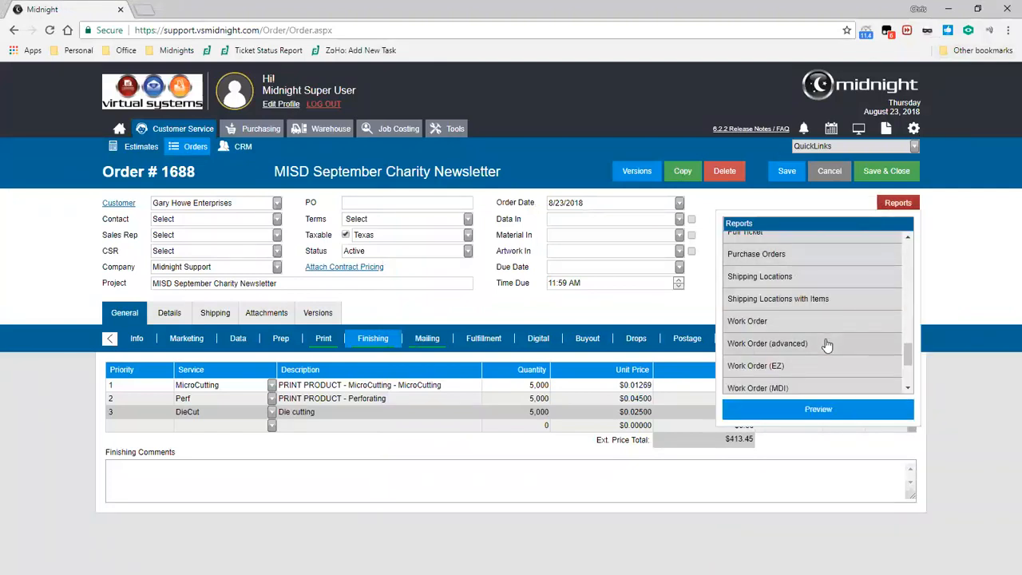
{"action": "scroll", "coordinate": [764, 345], "scroll_direction": "down", "scroll_amount": 2}
{"action": "left_click", "coordinate": [831, 389]}
{"action": "scroll", "coordinate": [830, 390], "scroll_direction": "down", "scroll_amount": 1}
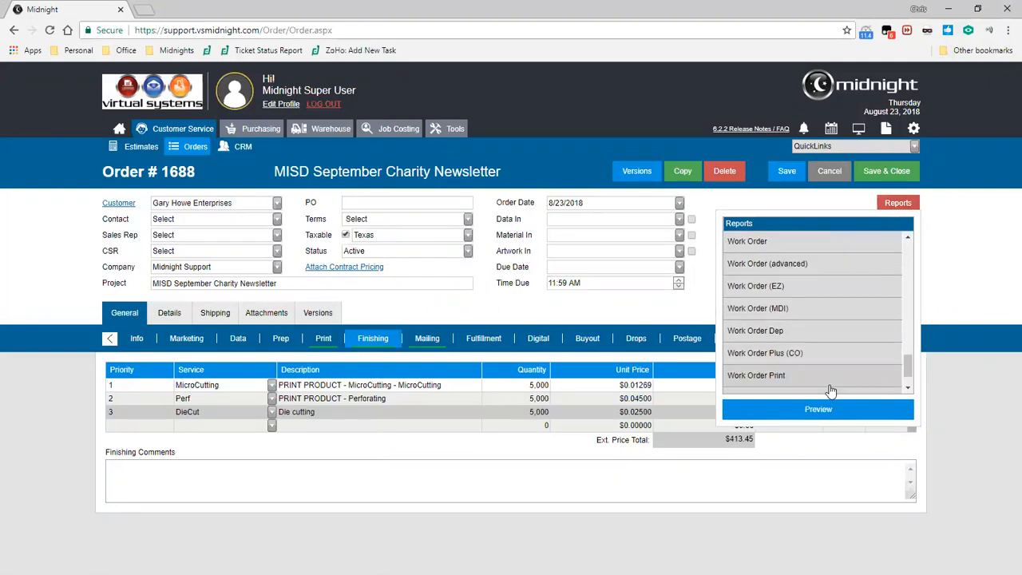
{"action": "double_click", "coordinate": [817, 380]}
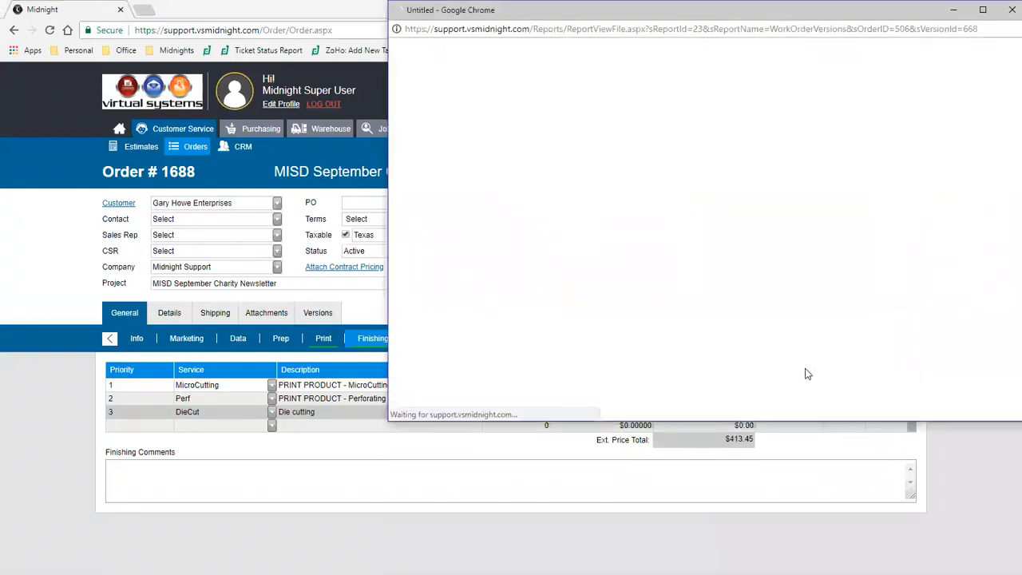
{"action": "left_click_drag", "start_coordinate": [531, 425], "coordinate": [520, 549]}
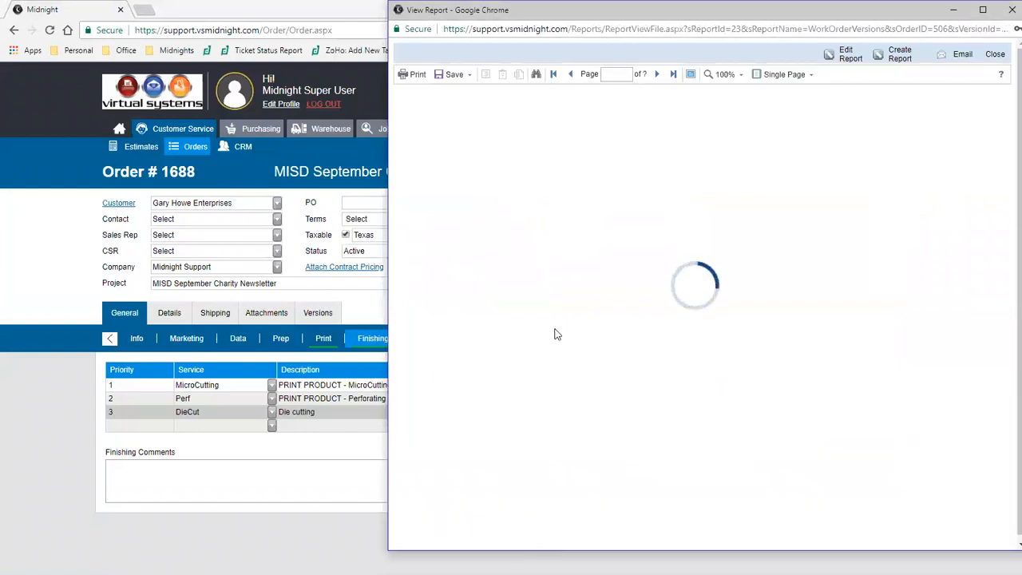
Compare the production print estimate on the report's first page with the services and materials on its second page
{"action": "scroll", "coordinate": [557, 334], "scroll_direction": "down", "scroll_amount": 3}
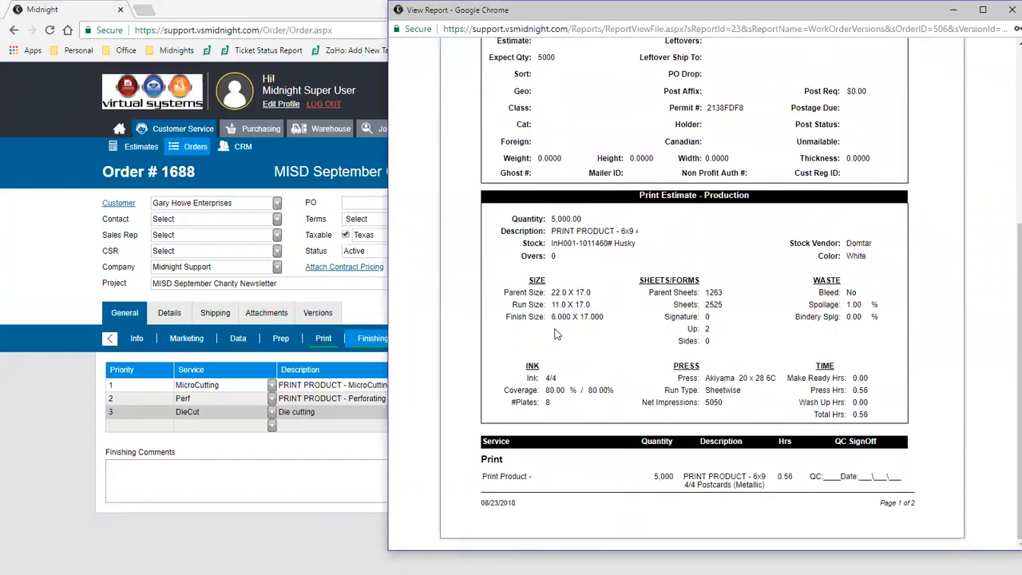
{"action": "scroll", "coordinate": [556, 334], "scroll_direction": "up", "scroll_amount": 4}
{"action": "left_click", "coordinate": [653, 75]}
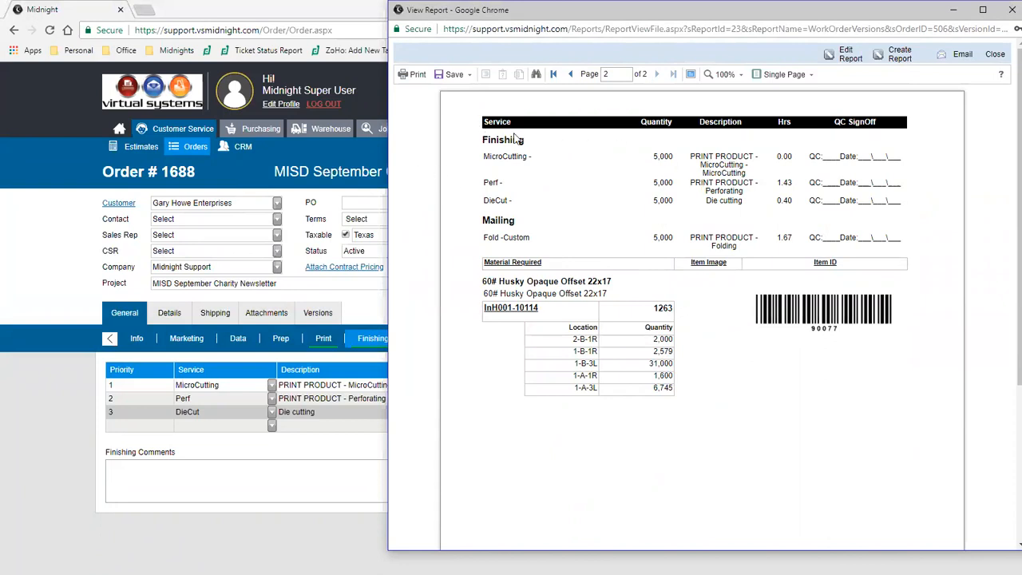
{"action": "left_click", "coordinate": [571, 75]}
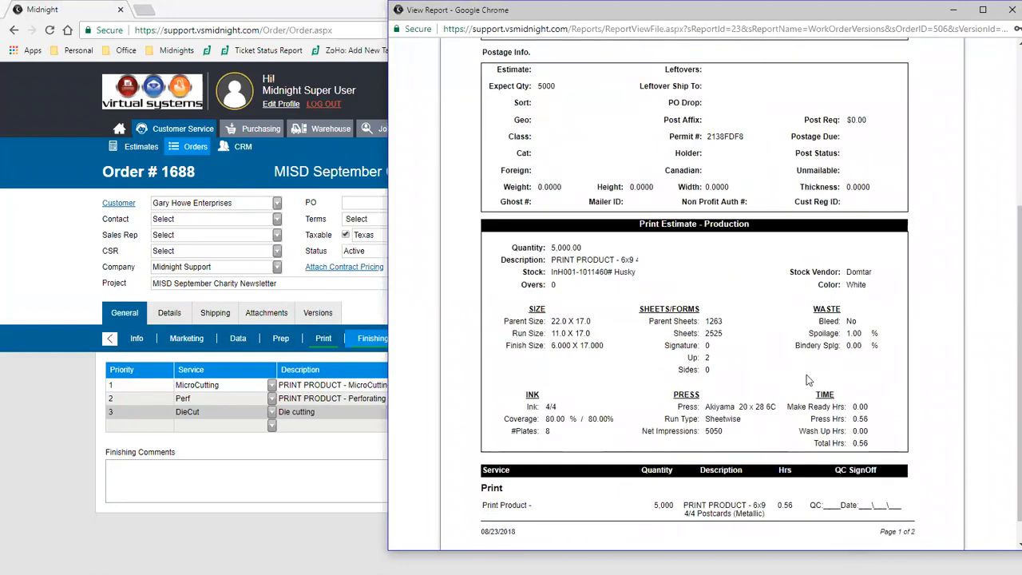
{"action": "scroll", "coordinate": [719, 239], "scroll_direction": "up", "scroll_amount": 4}
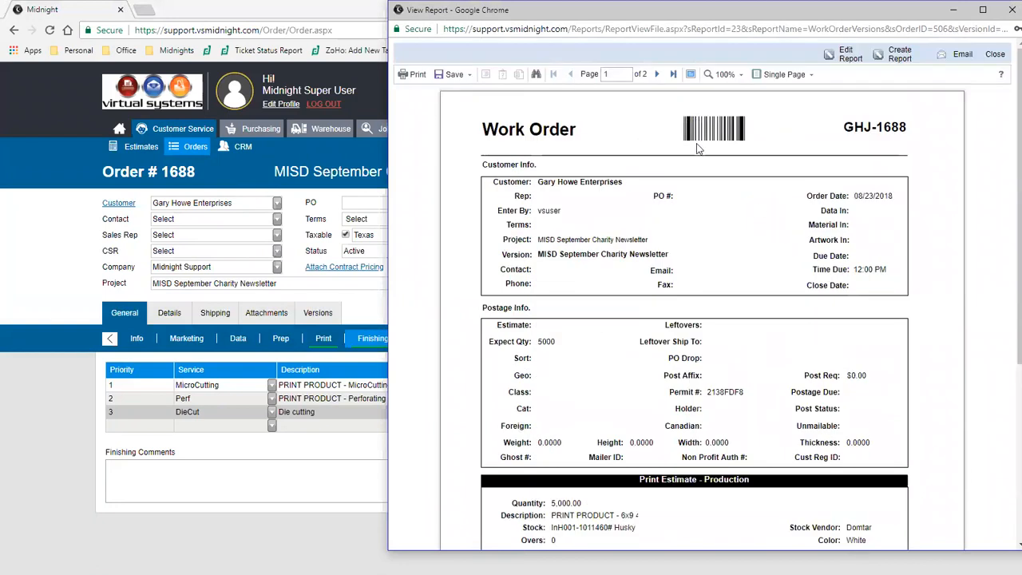
{"action": "left_click", "coordinate": [653, 79]}
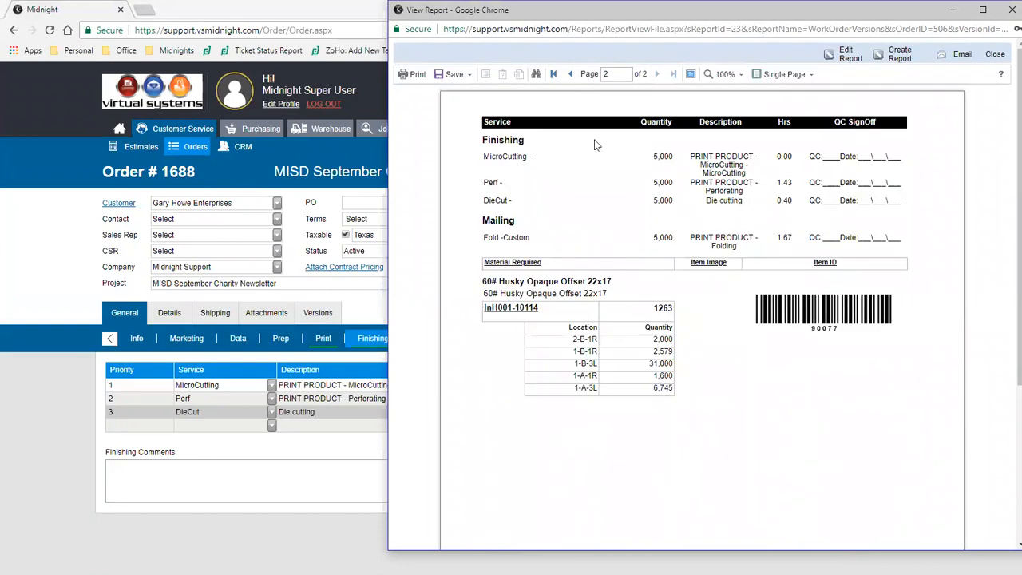
Examine the descriptions of the microcutting, perforating and folding services and the DieCut line, and close the report
{"action": "left_click_drag", "start_coordinate": [691, 240], "coordinate": [755, 249]}
{"action": "left_click", "coordinate": [754, 247]}
{"action": "left_click_drag", "start_coordinate": [692, 155], "coordinate": [745, 158]}
{"action": "triple_click", "coordinate": [723, 180]}
{"action": "triple_click", "coordinate": [701, 246]}
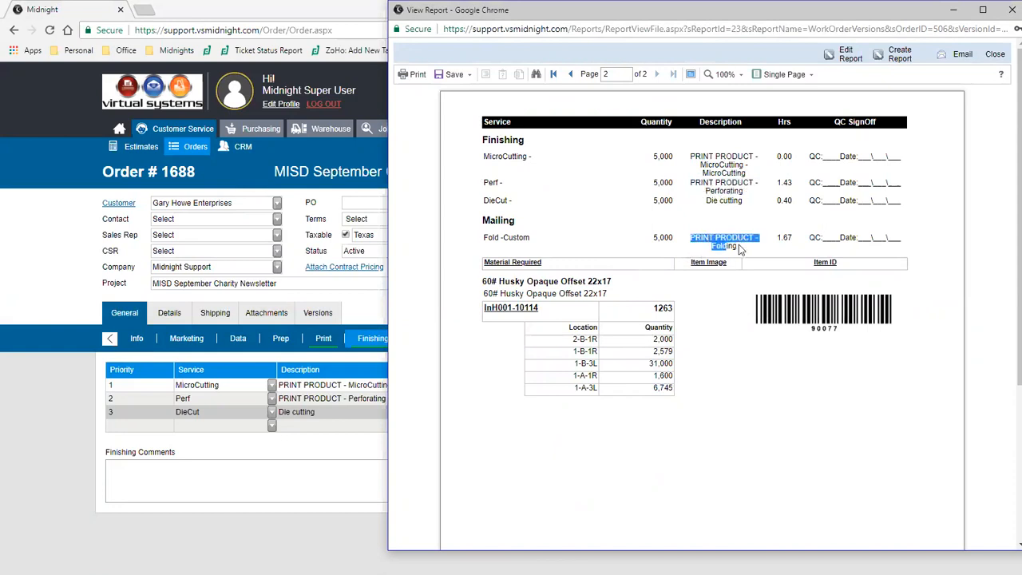
{"action": "left_click", "coordinate": [742, 249]}
{"action": "left_click_drag", "start_coordinate": [483, 201], "coordinate": [904, 208]}
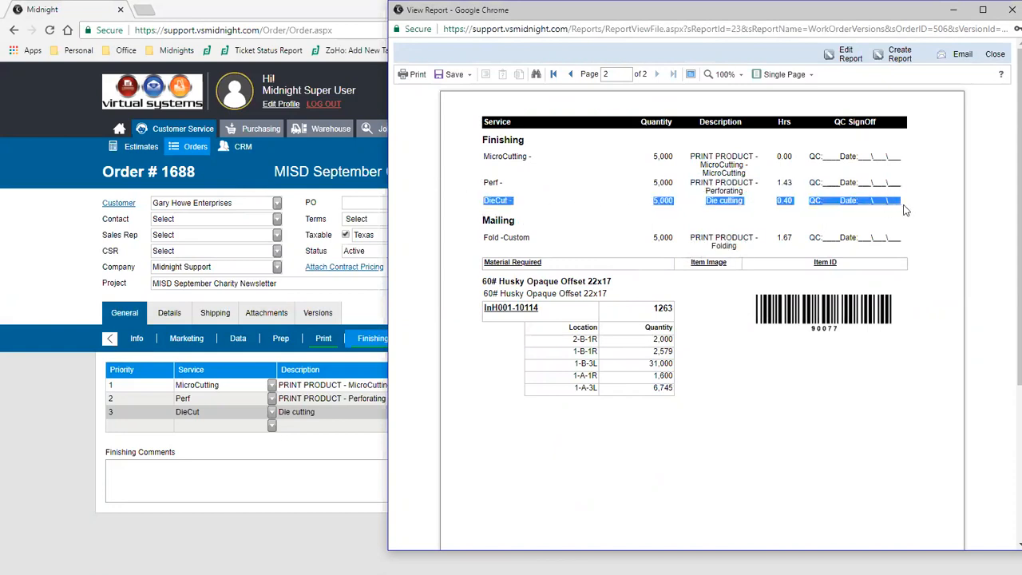
{"action": "left_click", "coordinate": [810, 225]}
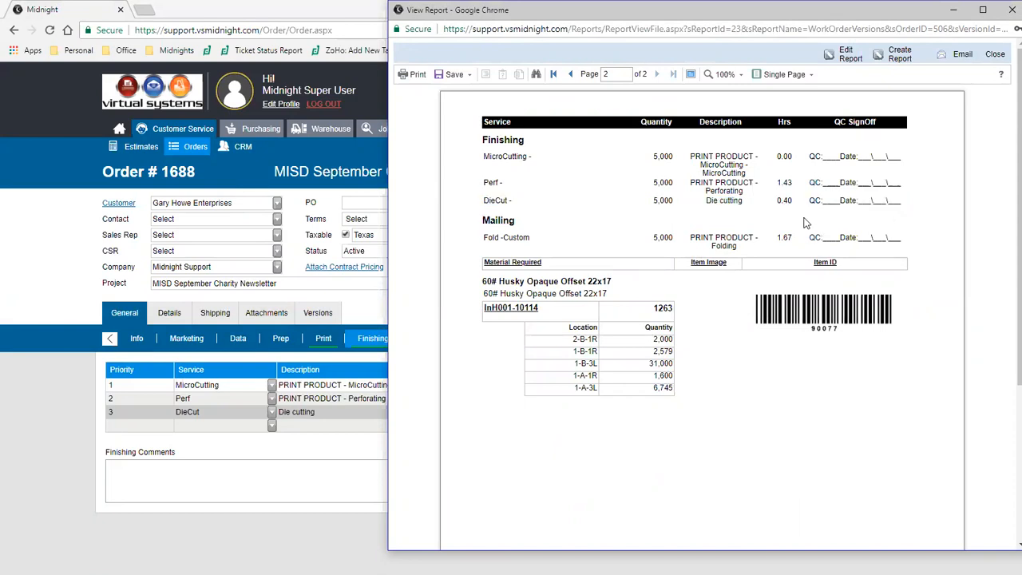
{"action": "left_click", "coordinate": [1012, 10]}
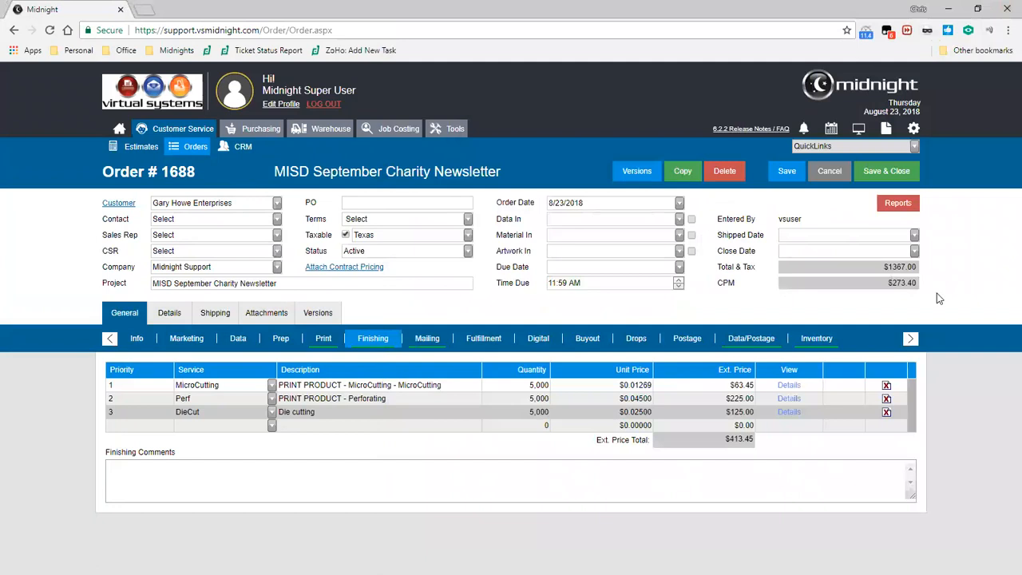
Set the order's due date to 8/31/2018, then save and close the order
{"action": "left_click", "coordinate": [679, 268]}
{"action": "left_click", "coordinate": [663, 367]}
{"action": "left_click", "coordinate": [719, 288]}
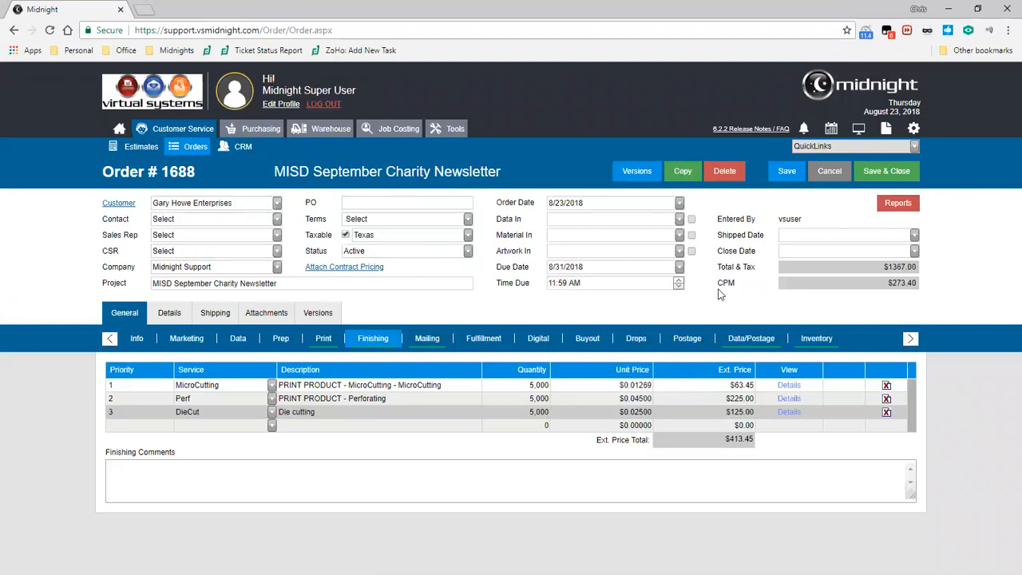
{"action": "left_click", "coordinate": [882, 174]}
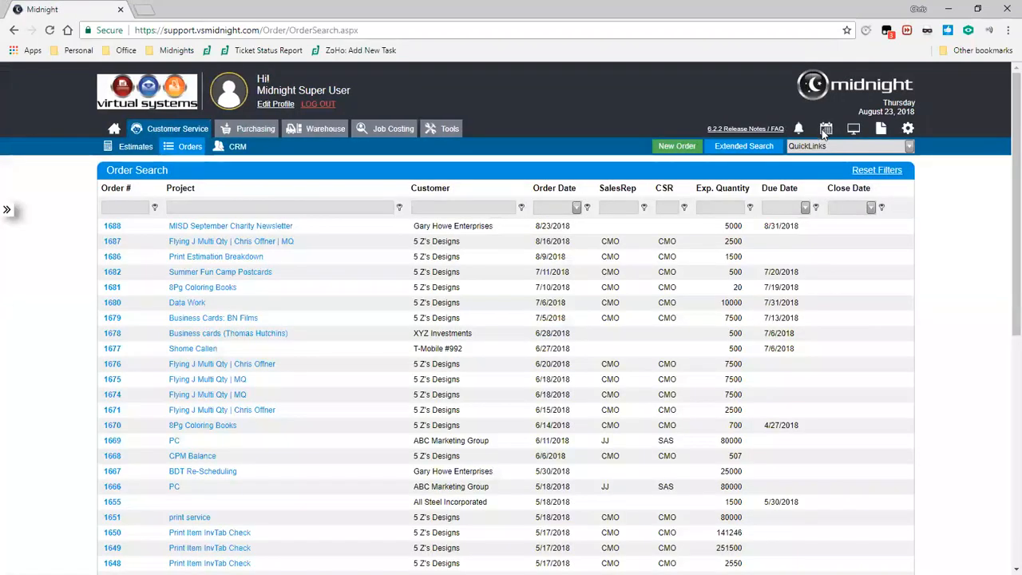
Open the job board and filter the task view by the newsletter order's number to review its print and finishing tasks
{"action": "left_click", "coordinate": [825, 129]}
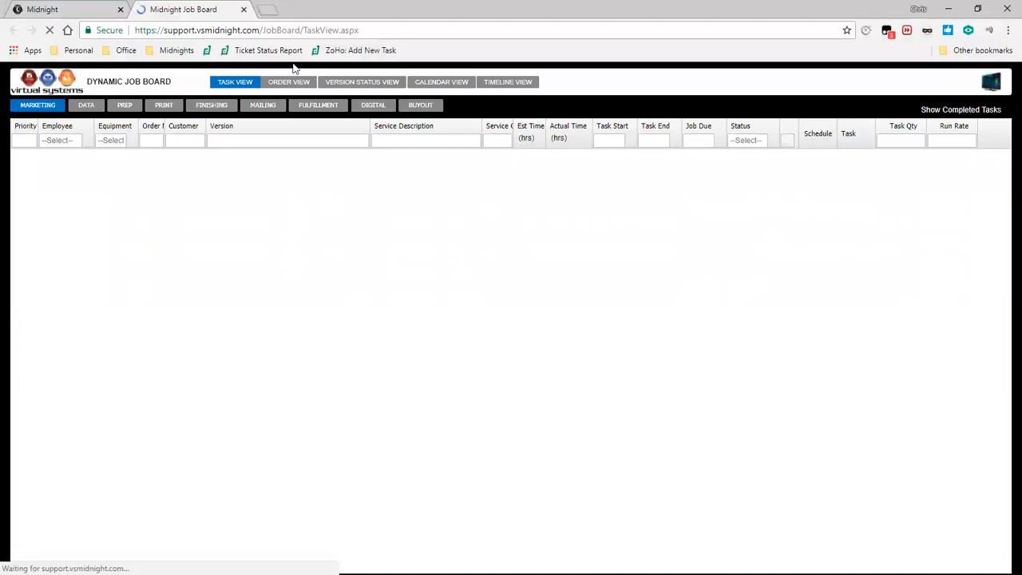
{"action": "left_click", "coordinate": [171, 107]}
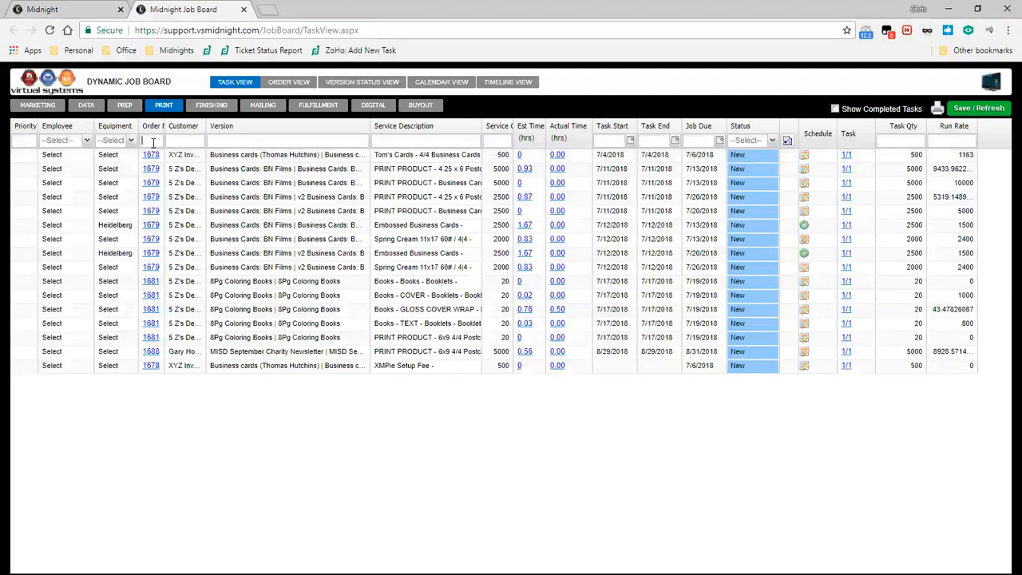
{"action": "type", "text": "1688"}
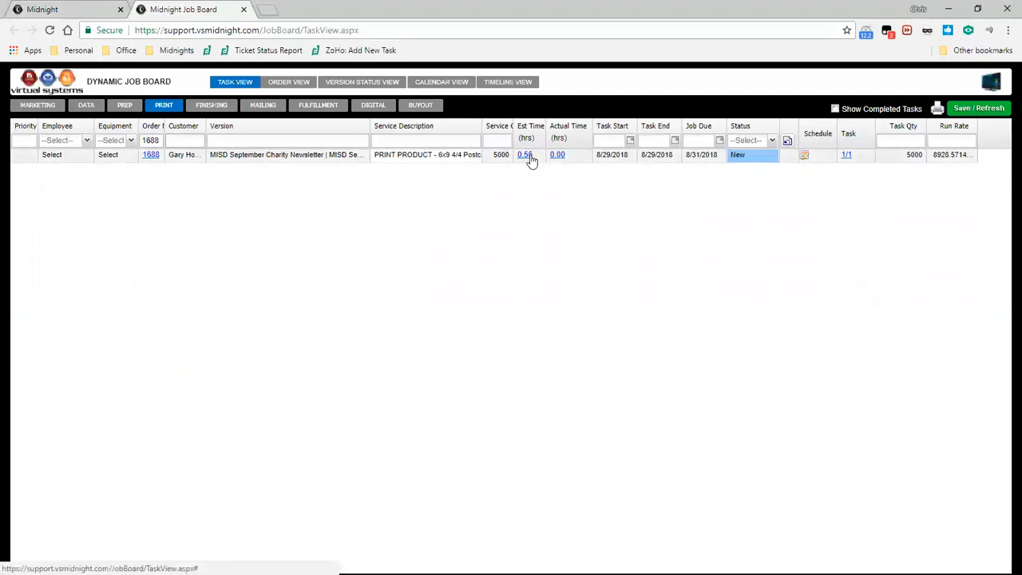
{"action": "left_click", "coordinate": [619, 156]}
{"action": "left_click", "coordinate": [630, 184]}
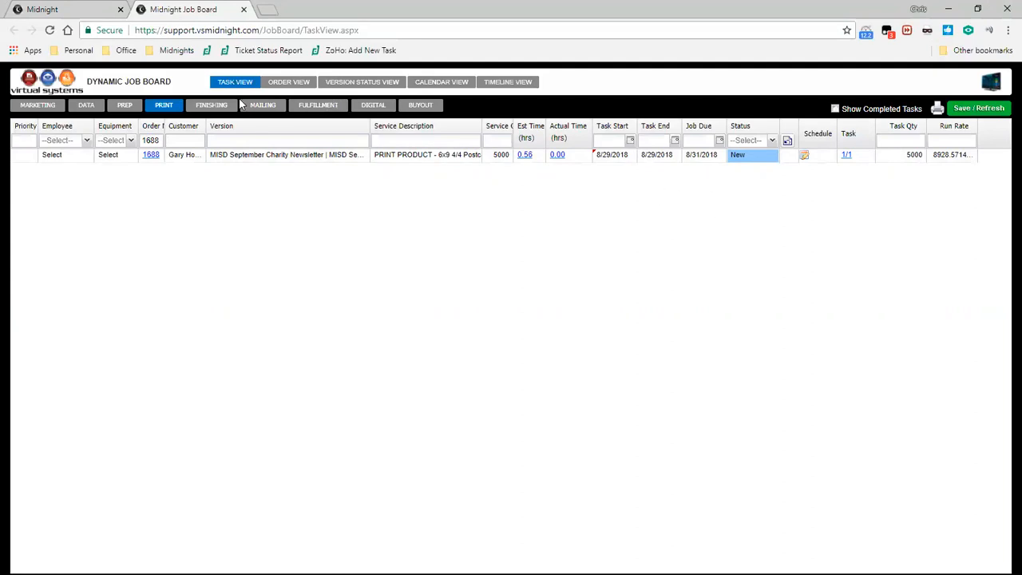
{"action": "left_click", "coordinate": [219, 107]}
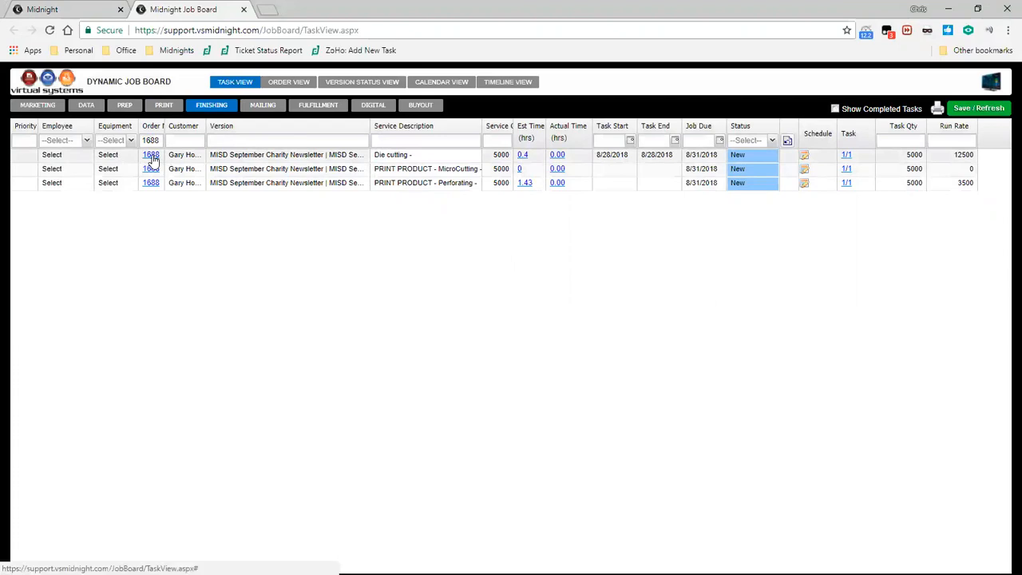
Review the MISD September Charity Newsletter order's task details in the job board's order view, and close the job board
{"action": "left_click", "coordinate": [279, 83]}
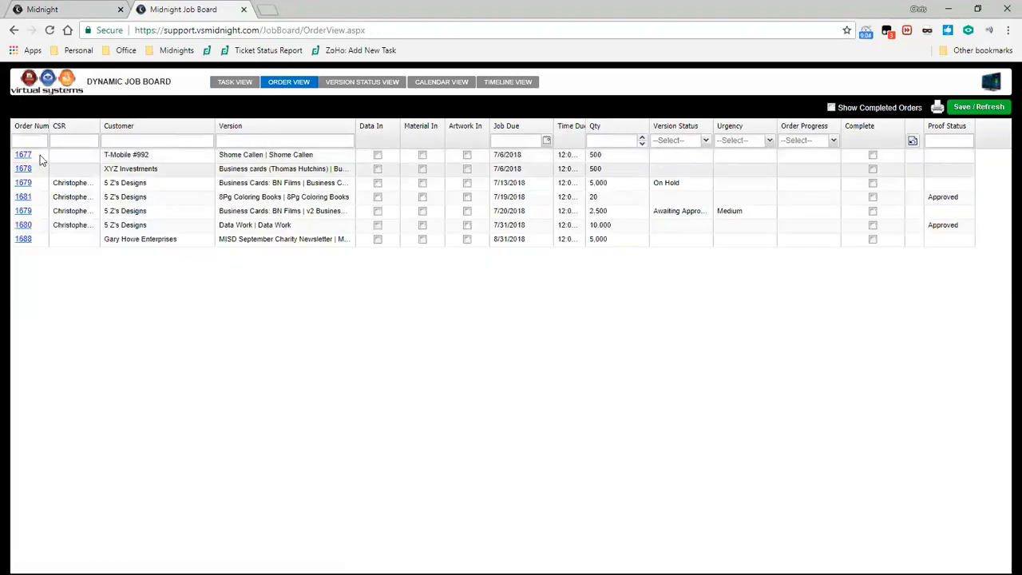
{"action": "left_click", "coordinate": [24, 240]}
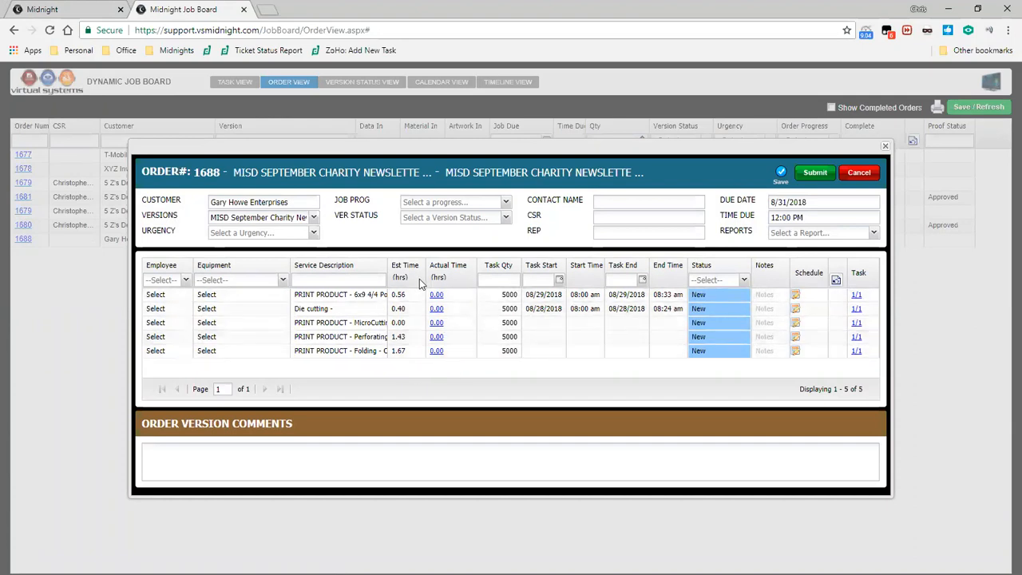
{"action": "left_click", "coordinate": [869, 178]}
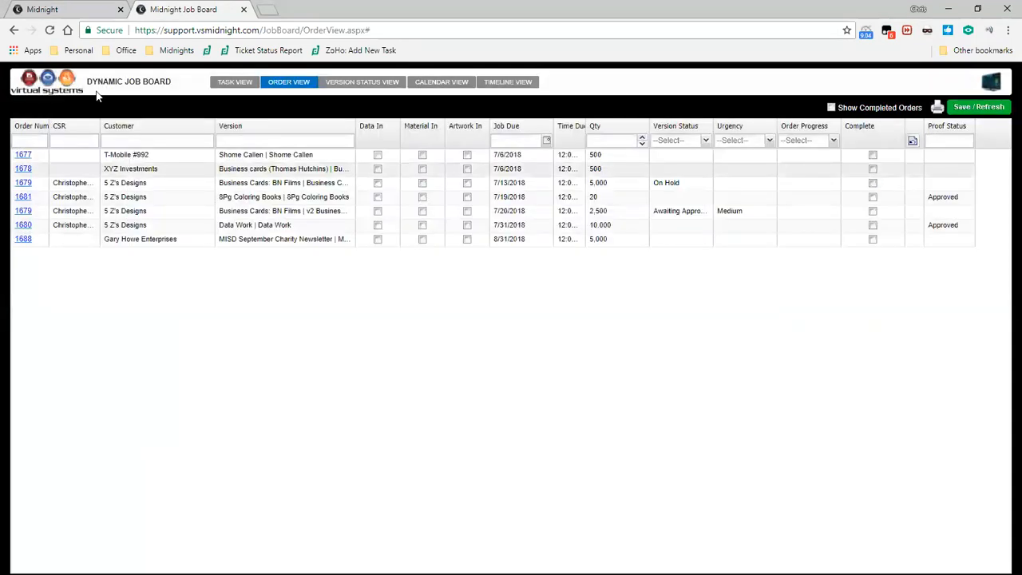
{"action": "left_click", "coordinate": [244, 10]}
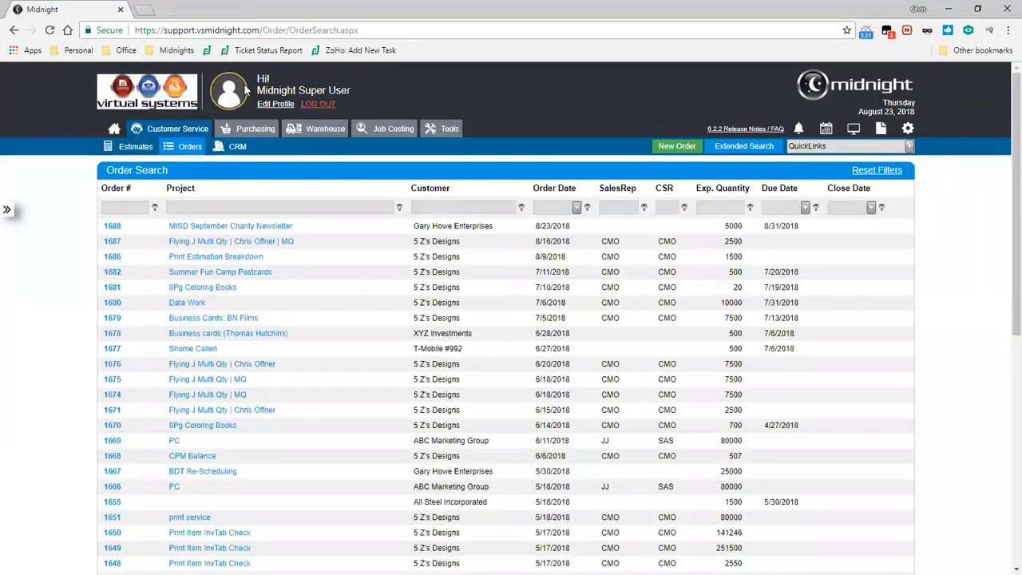
Open the MISD September Charity Newsletter order and preview its Invoice Price report
{"action": "left_click", "coordinate": [271, 227]}
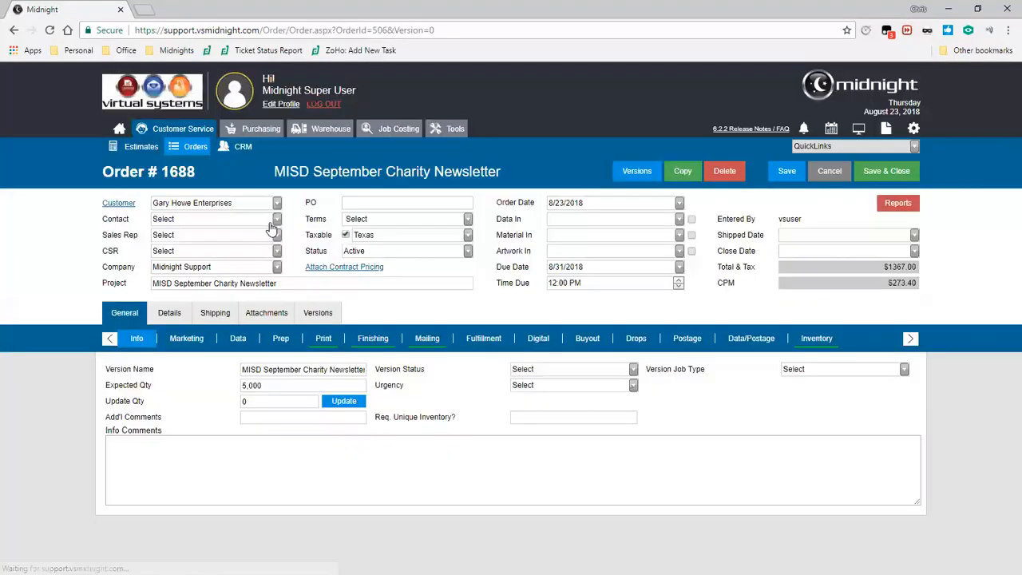
{"action": "left_click", "coordinate": [884, 209]}
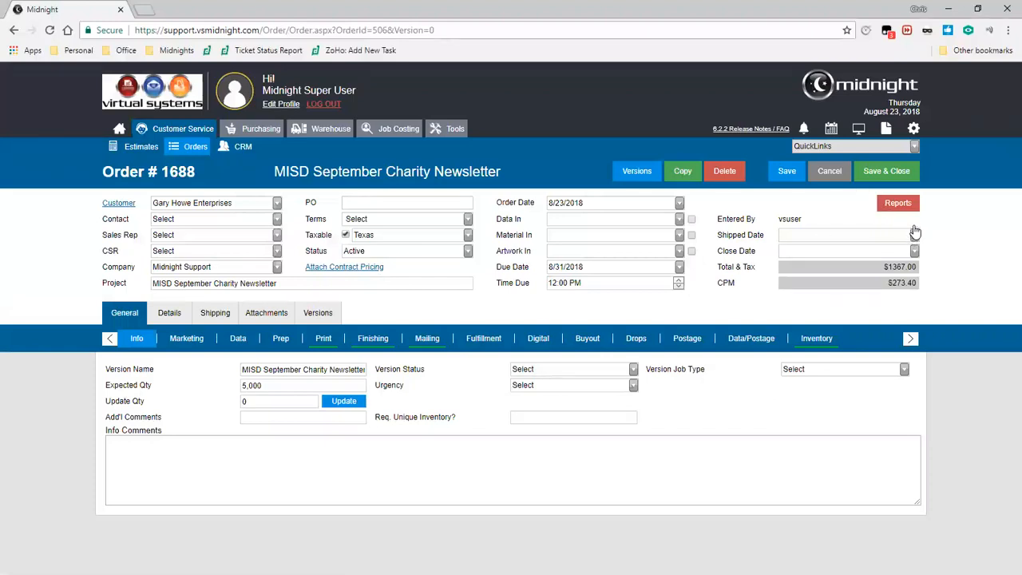
{"action": "left_click_drag", "start_coordinate": [907, 260], "coordinate": [931, 285]}
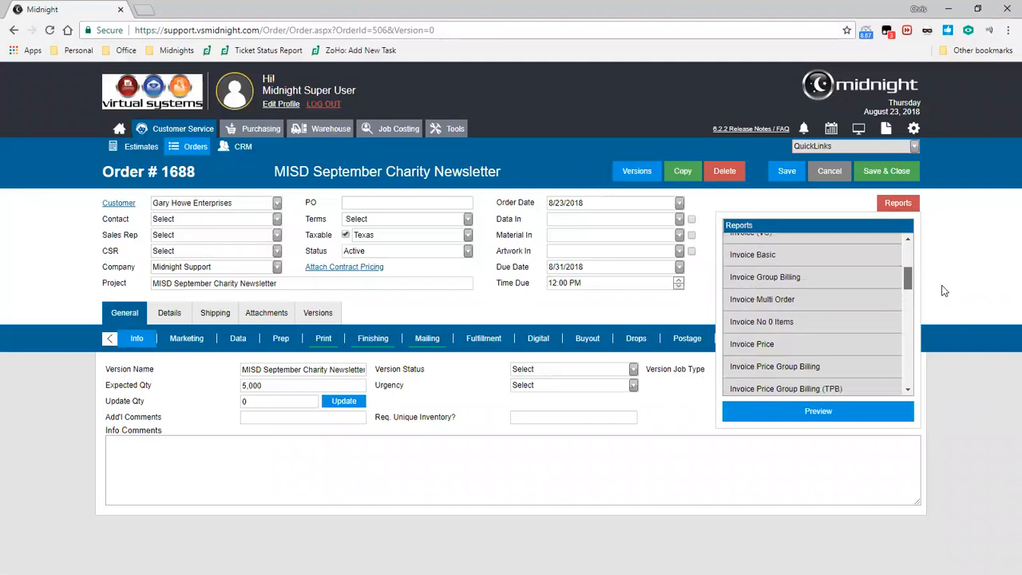
{"action": "left_click", "coordinate": [876, 321]}
{"action": "left_click", "coordinate": [818, 411]}
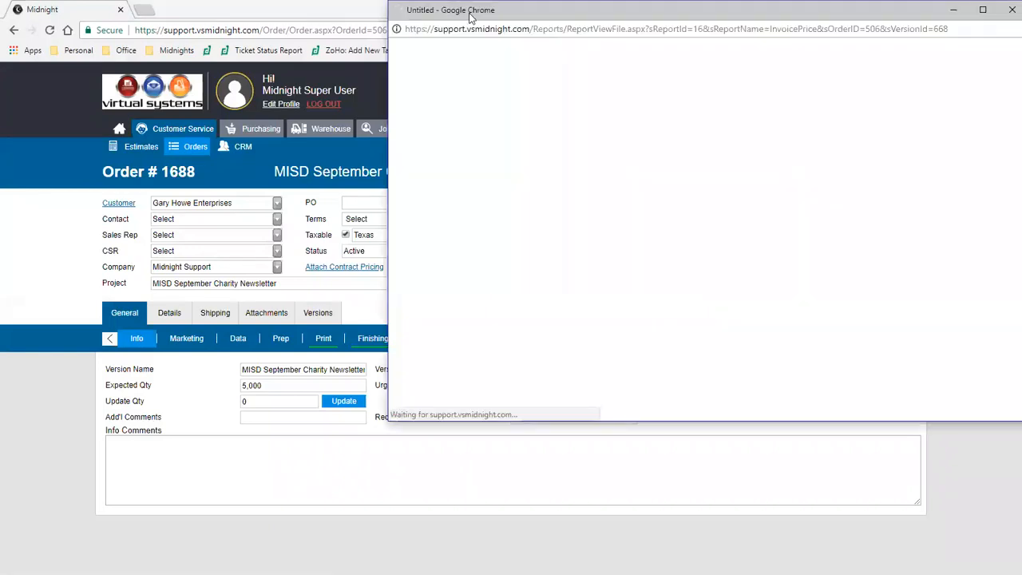
Enlarge the invoice window to examine the print, finishing and mailing charges, and close the report
{"action": "left_click_drag", "start_coordinate": [466, 17], "coordinate": [456, 25]}
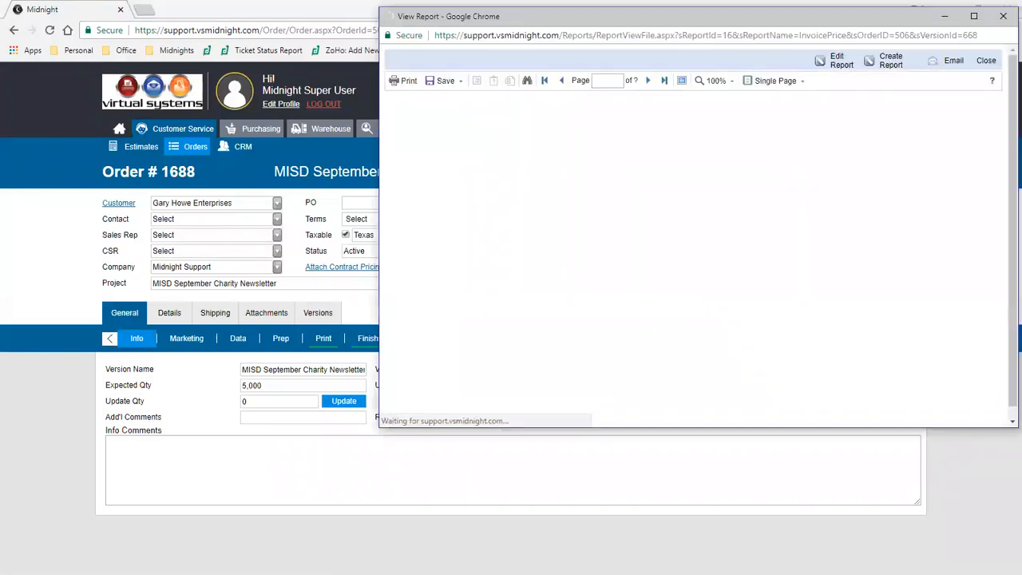
{"action": "double_click", "coordinate": [758, 429]}
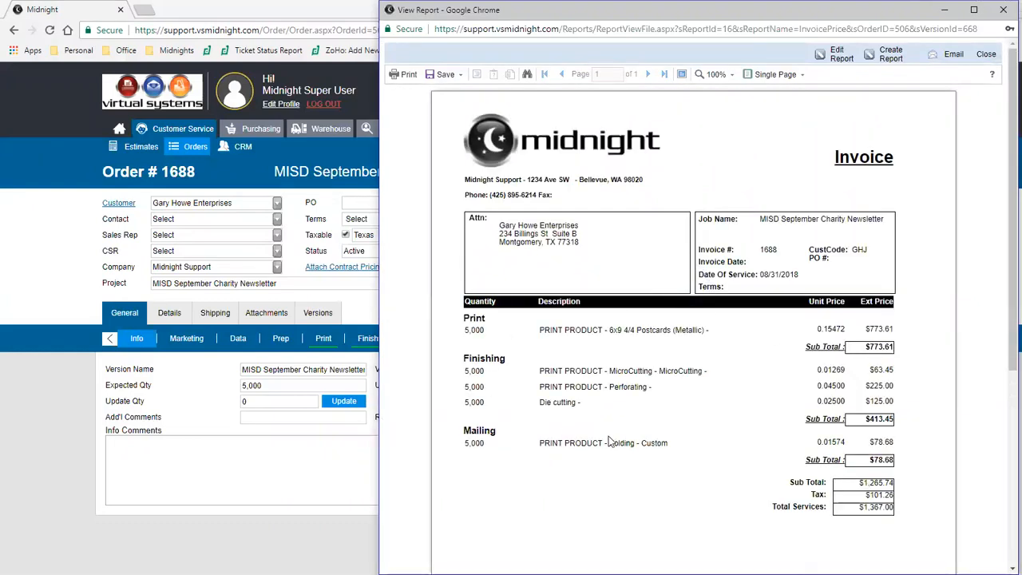
{"action": "left_click", "coordinate": [1009, 28]}
{"action": "left_click", "coordinate": [982, 55]}
Try to preview the order's Invoice Print report, and close the report window
{"action": "left_click", "coordinate": [898, 203]}
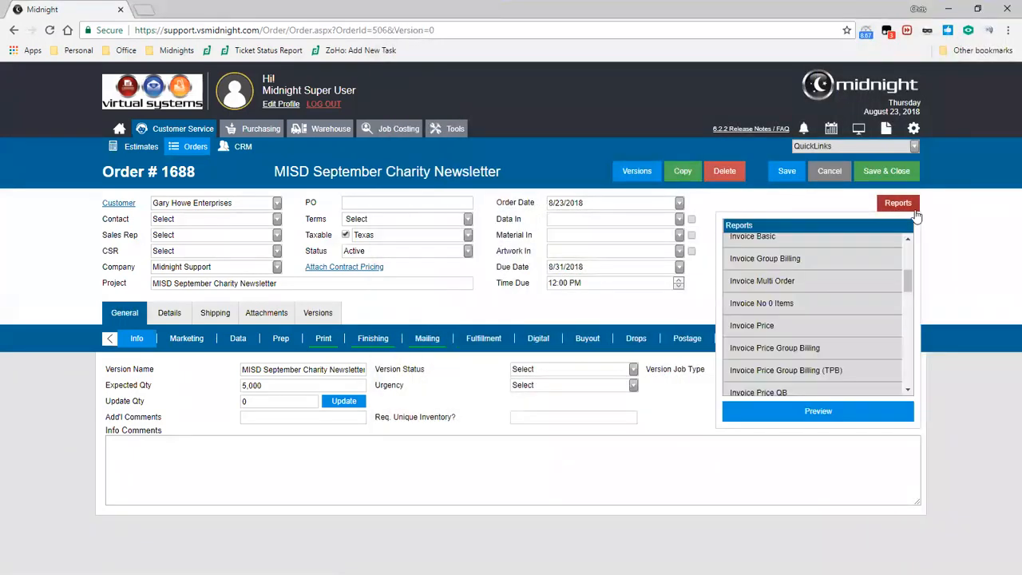
{"action": "scroll", "coordinate": [905, 277], "scroll_direction": "up", "scroll_amount": 1}
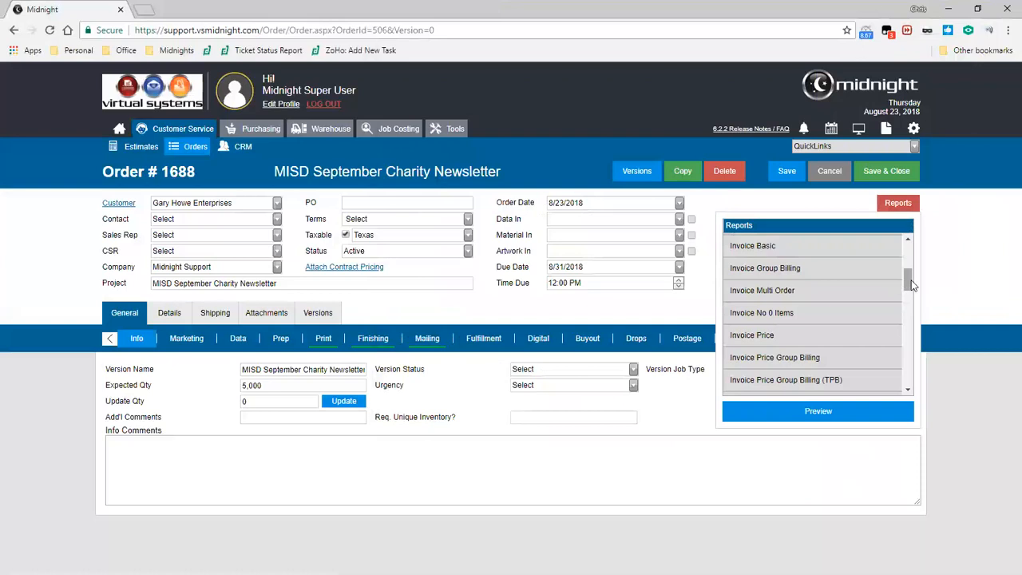
{"action": "left_click_drag", "start_coordinate": [913, 286], "coordinate": [951, 307]}
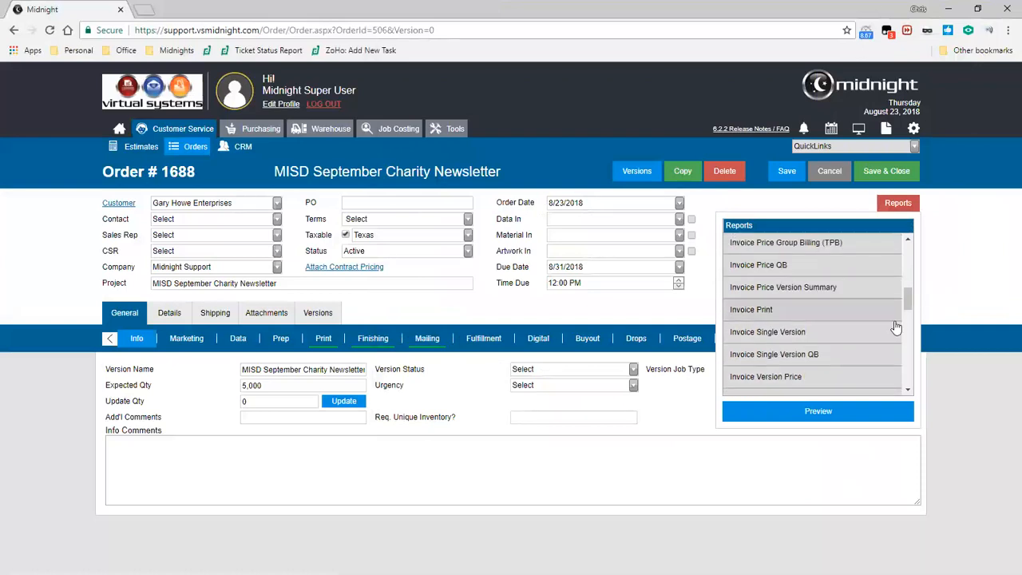
{"action": "left_click", "coordinate": [775, 310]}
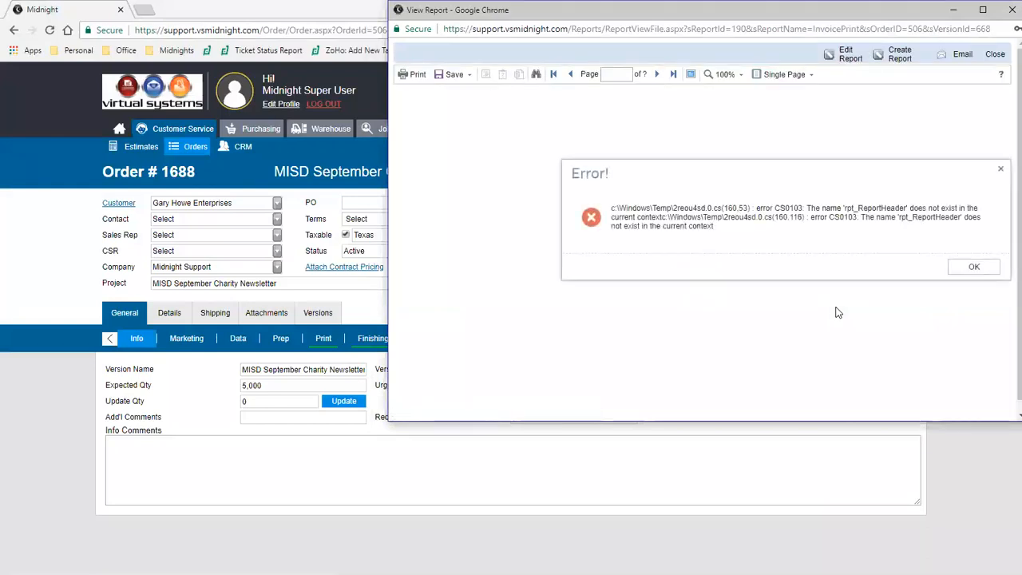
{"action": "left_click", "coordinate": [973, 266]}
{"action": "left_click", "coordinate": [1011, 10]}
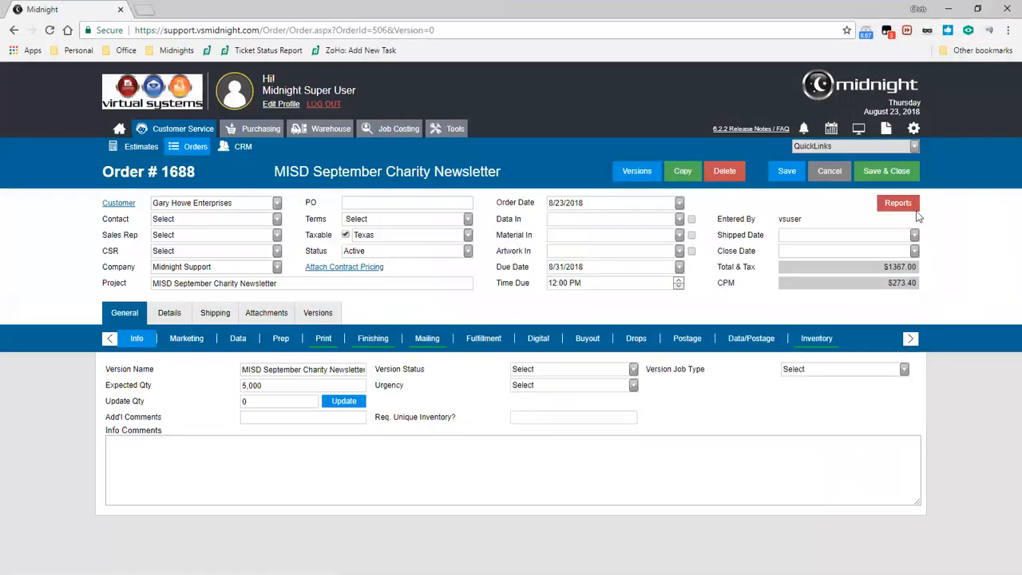
Look through the order's invoice report formats and the Group Billing quick link, and close the reports list
{"action": "left_click", "coordinate": [898, 203]}
{"action": "scroll", "coordinate": [909, 308], "scroll_direction": "down", "scroll_amount": 2}
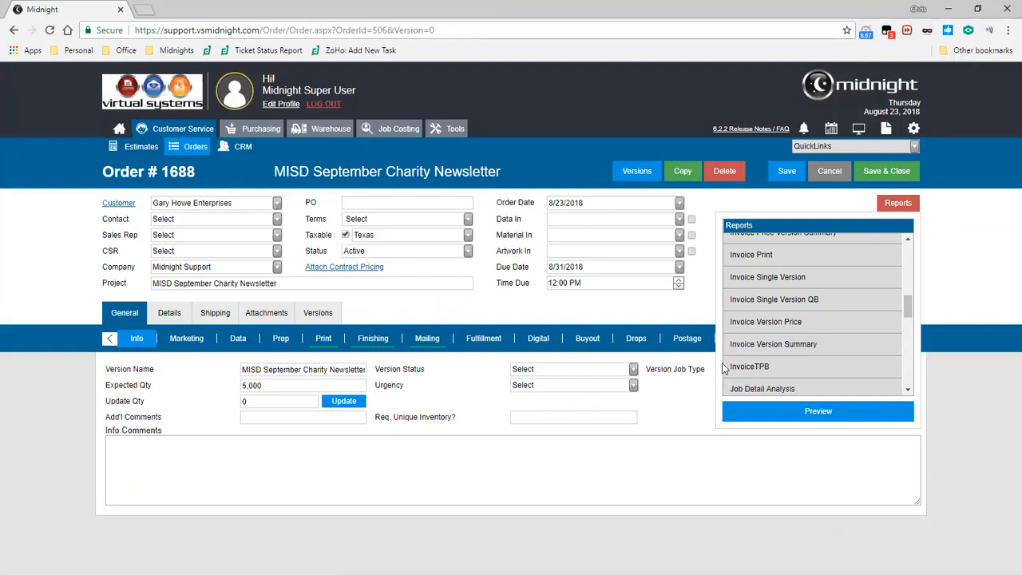
{"action": "scroll", "coordinate": [898, 300], "scroll_direction": "up", "scroll_amount": 3}
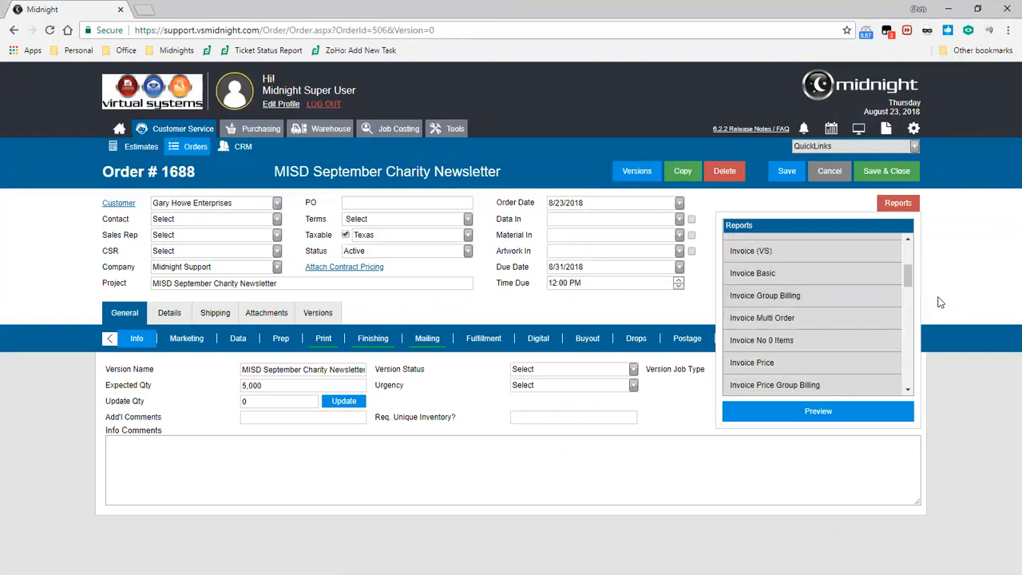
{"action": "left_click", "coordinate": [916, 145]}
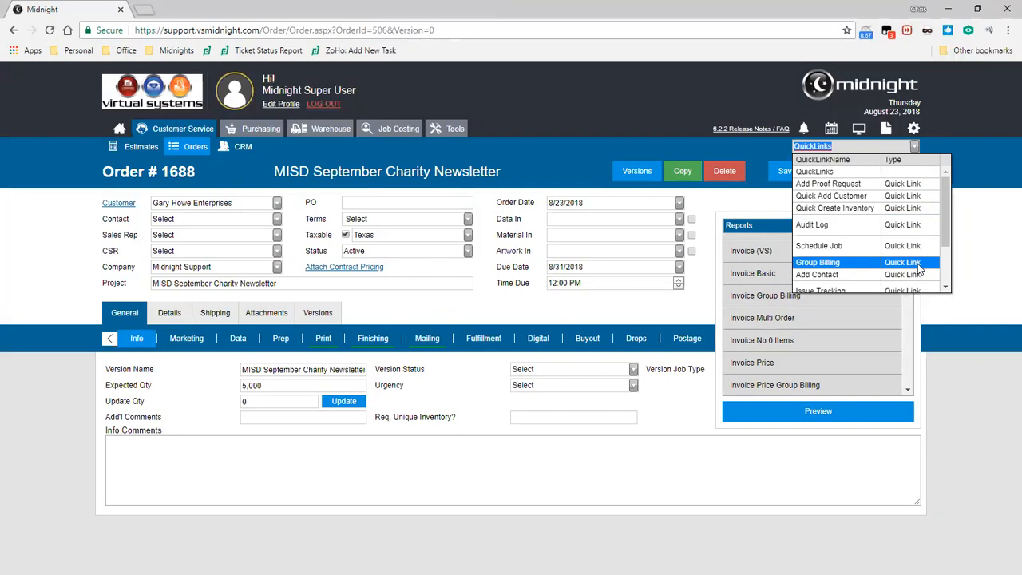
{"action": "left_click", "coordinate": [981, 276]}
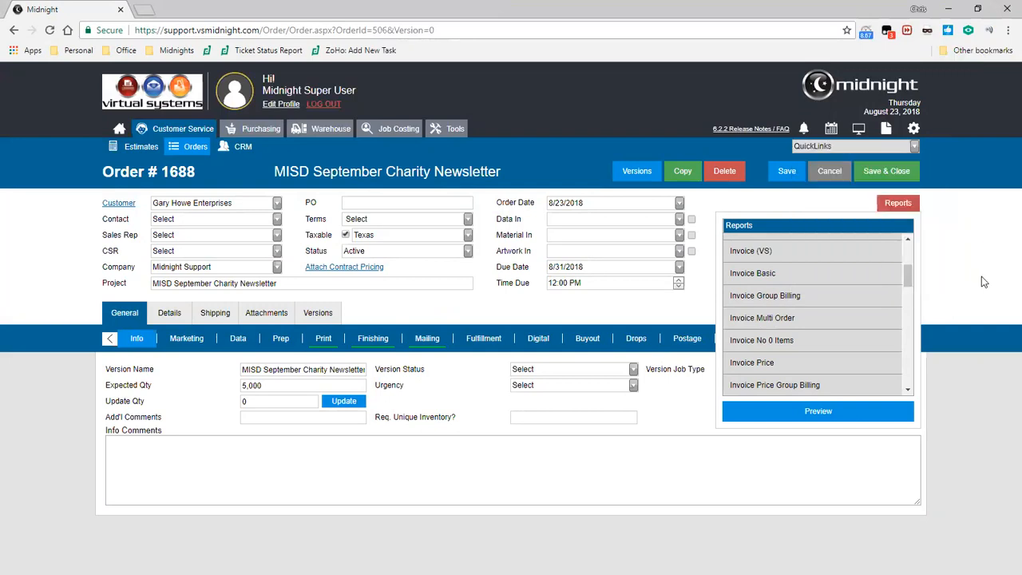
{"action": "left_click", "coordinate": [888, 206]}
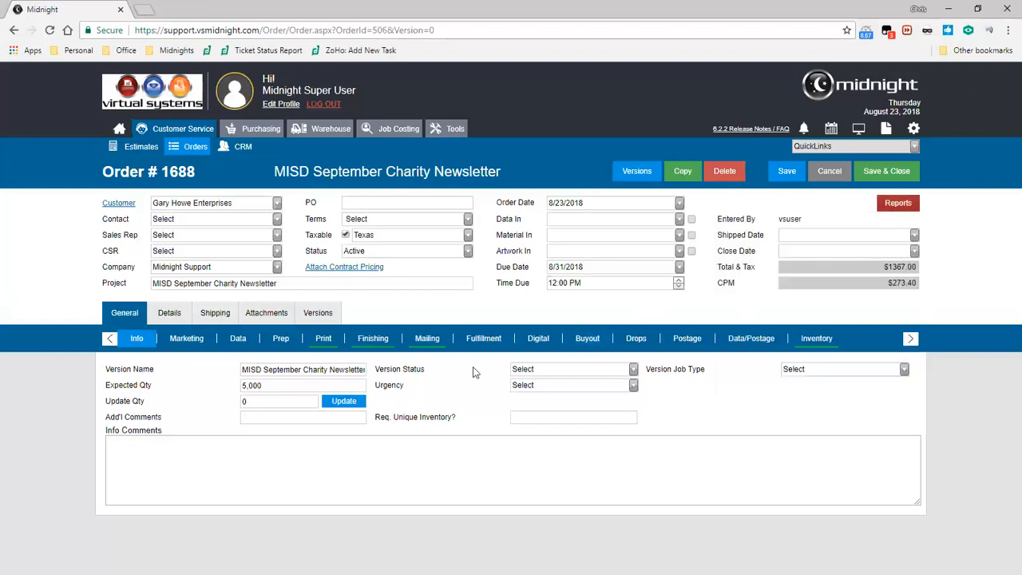